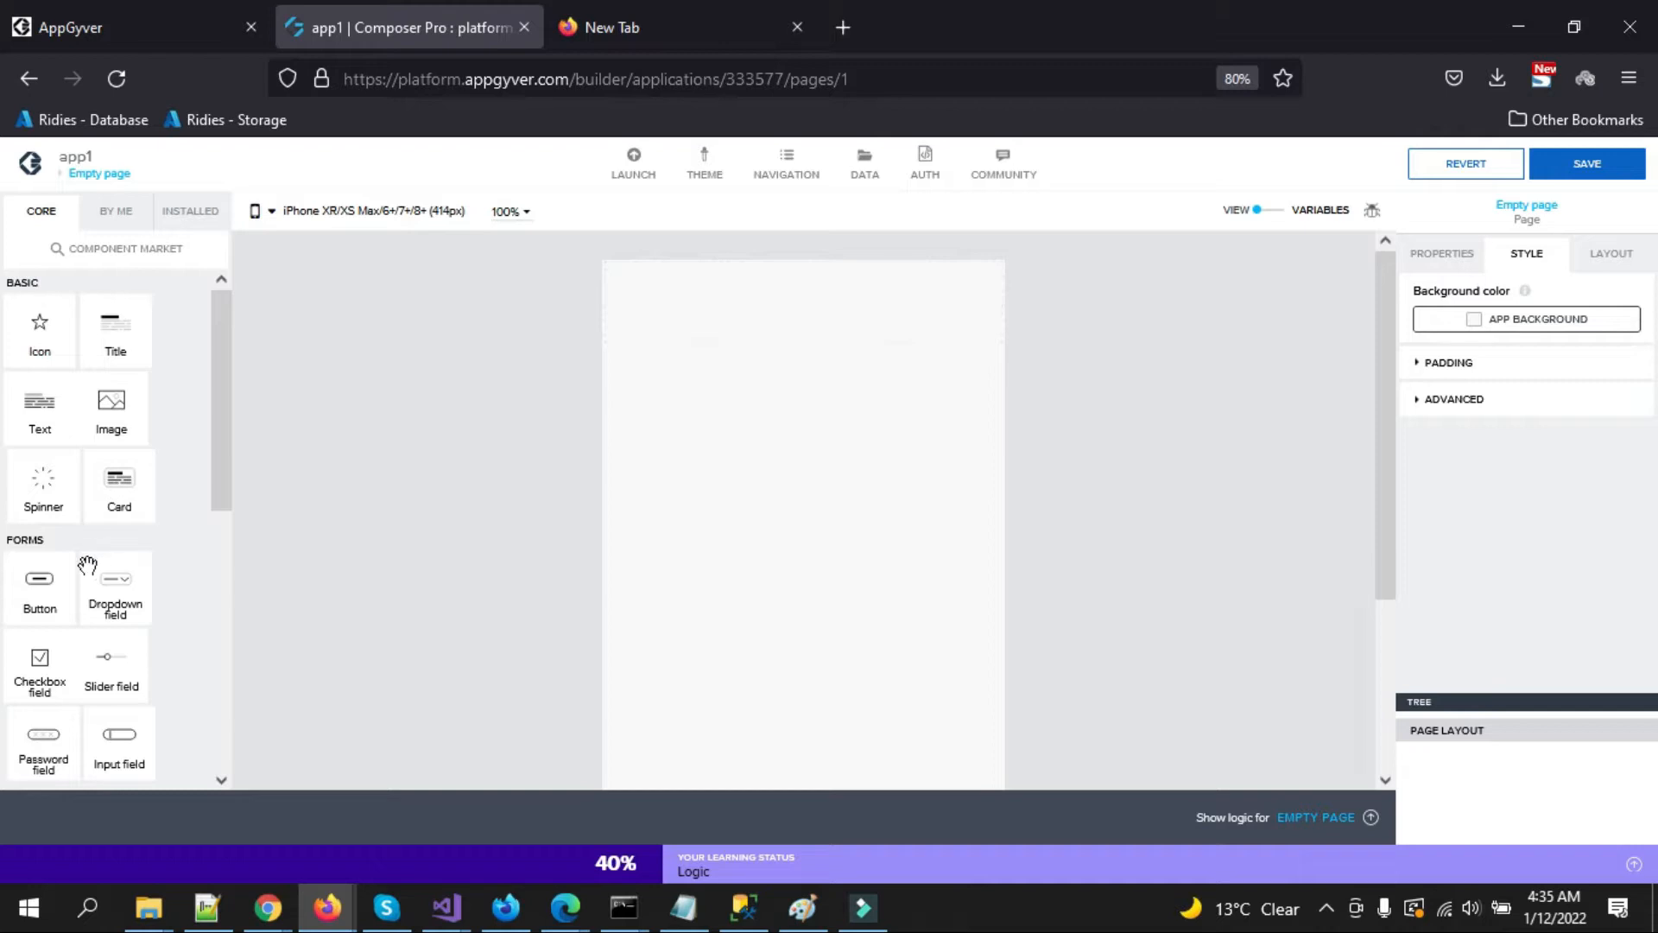
Add a button component to the top of the empty page and show its style options.
drag(41, 586, 691, 375)
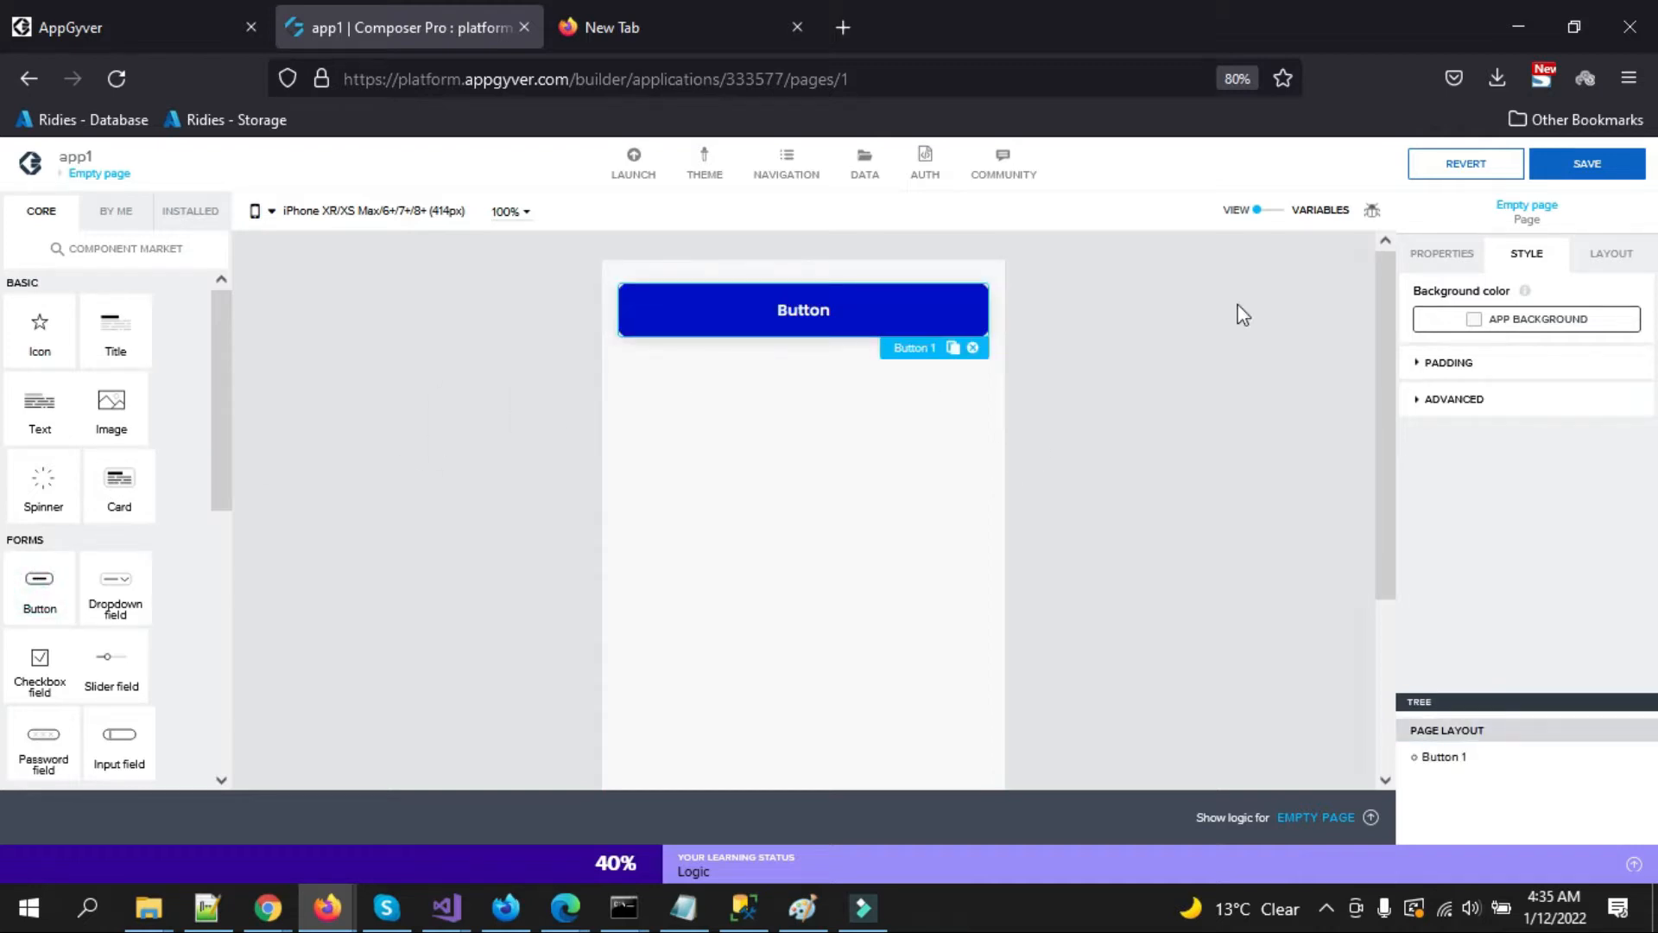
click(1442, 261)
click(1596, 264)
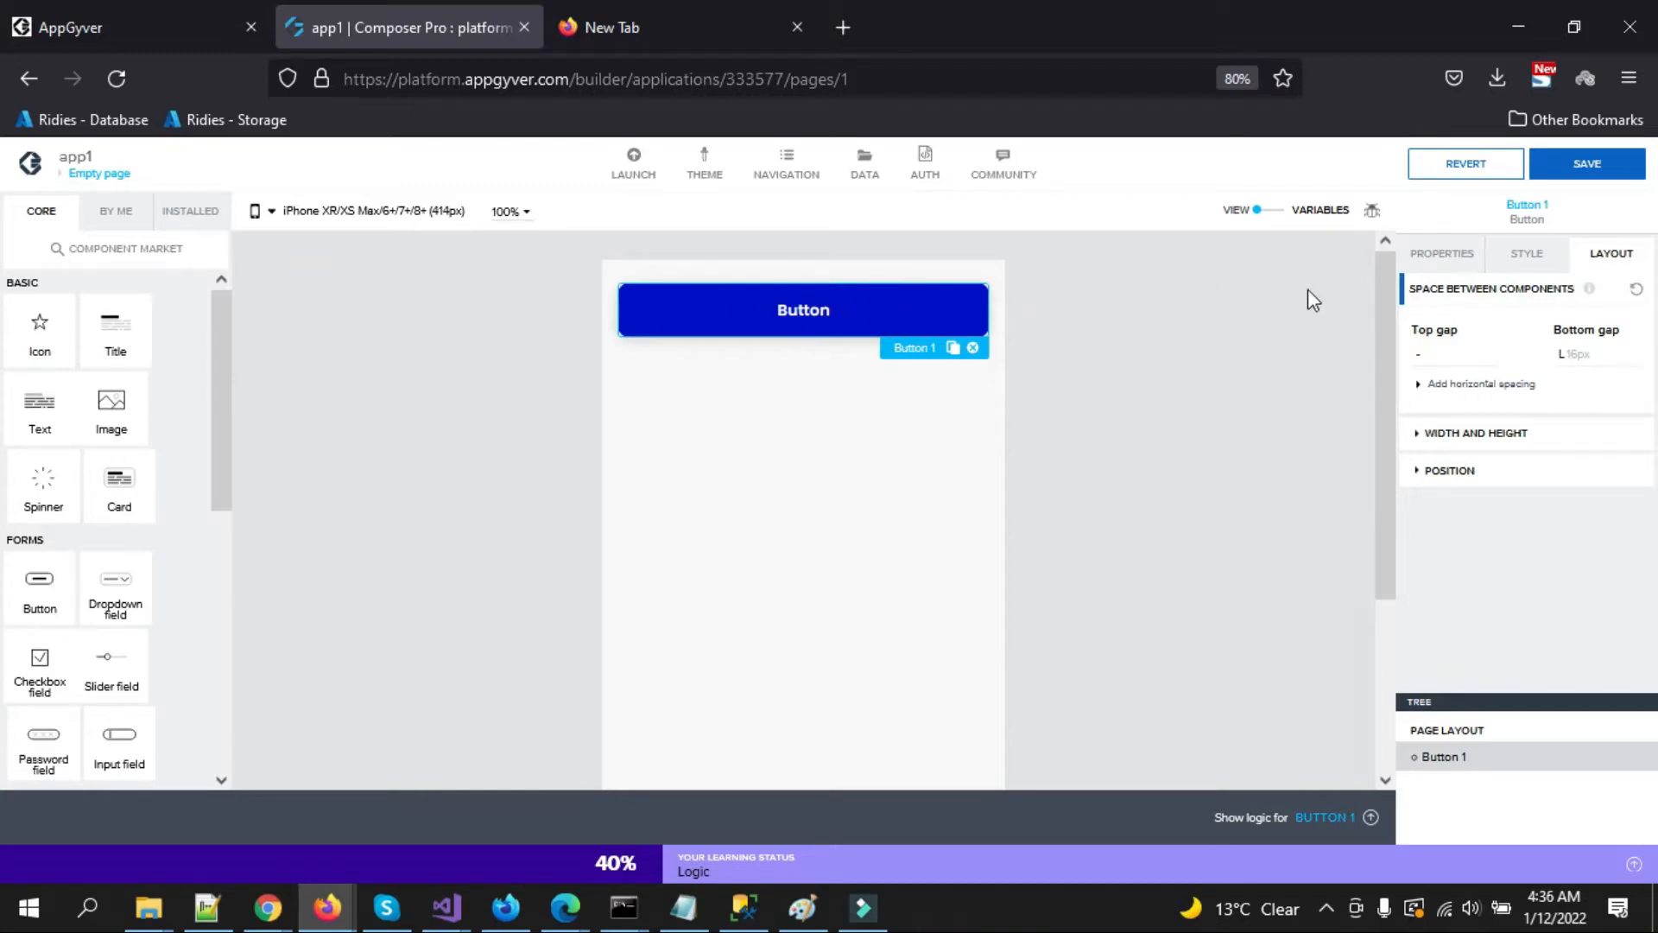
click(1527, 253)
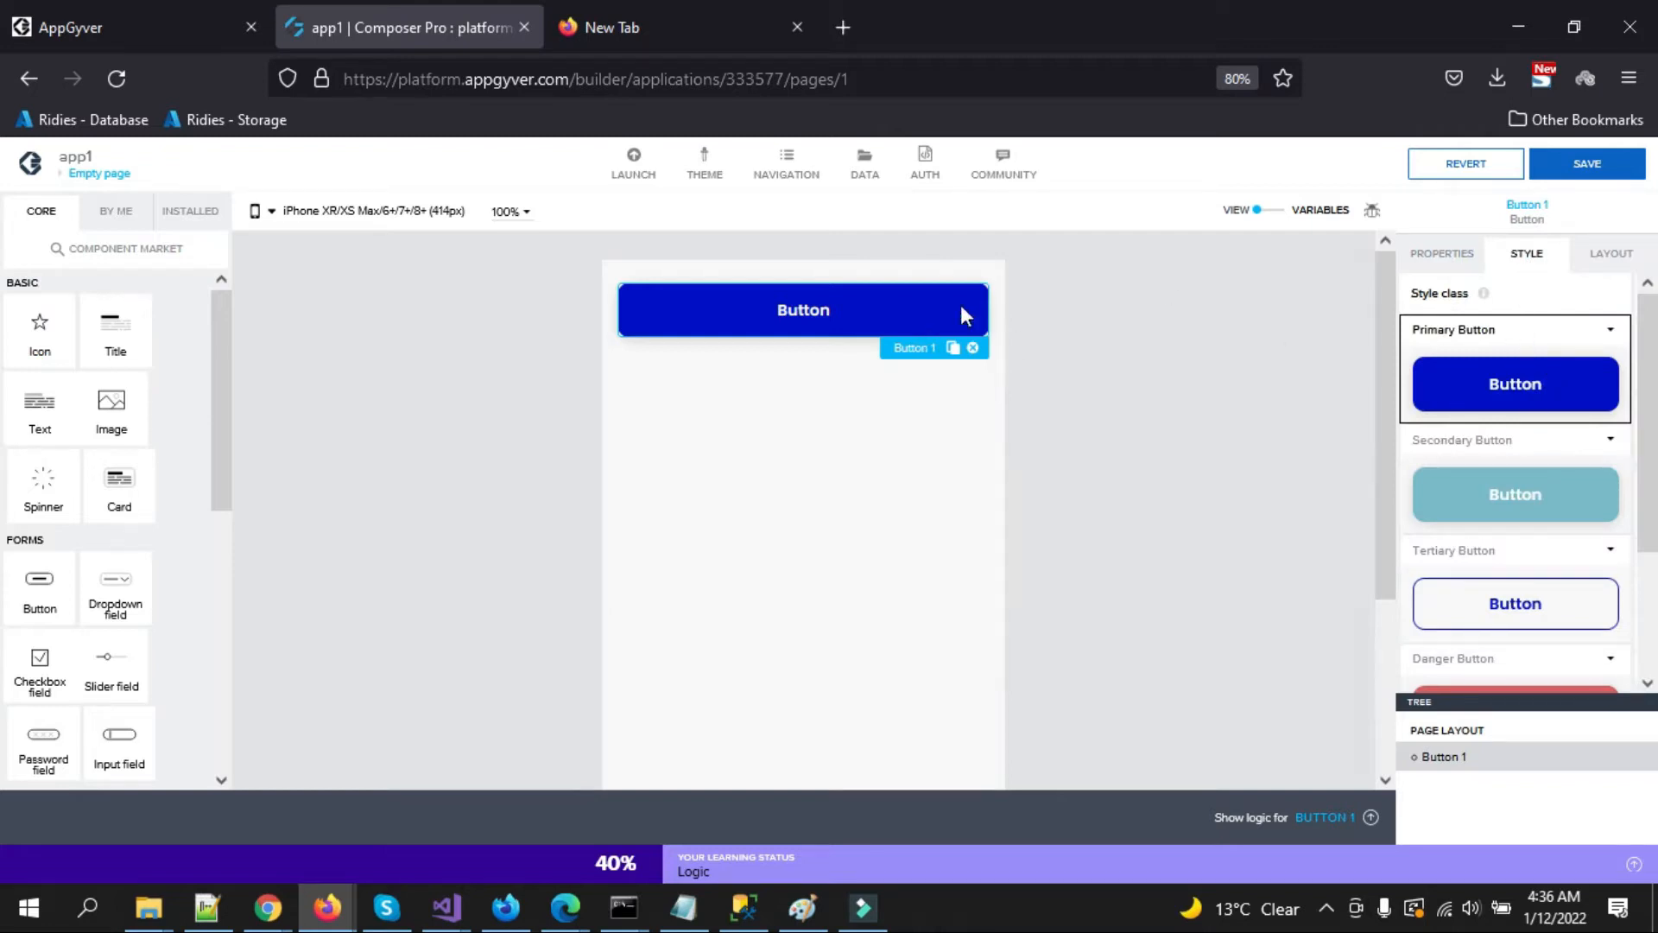
Apply the Danger Button style class to the button.
scroll(1653, 418, down, 1)
scroll(1653, 418, down, 2)
scroll(1653, 419, up, 2)
scroll(1617, 373, down, 2)
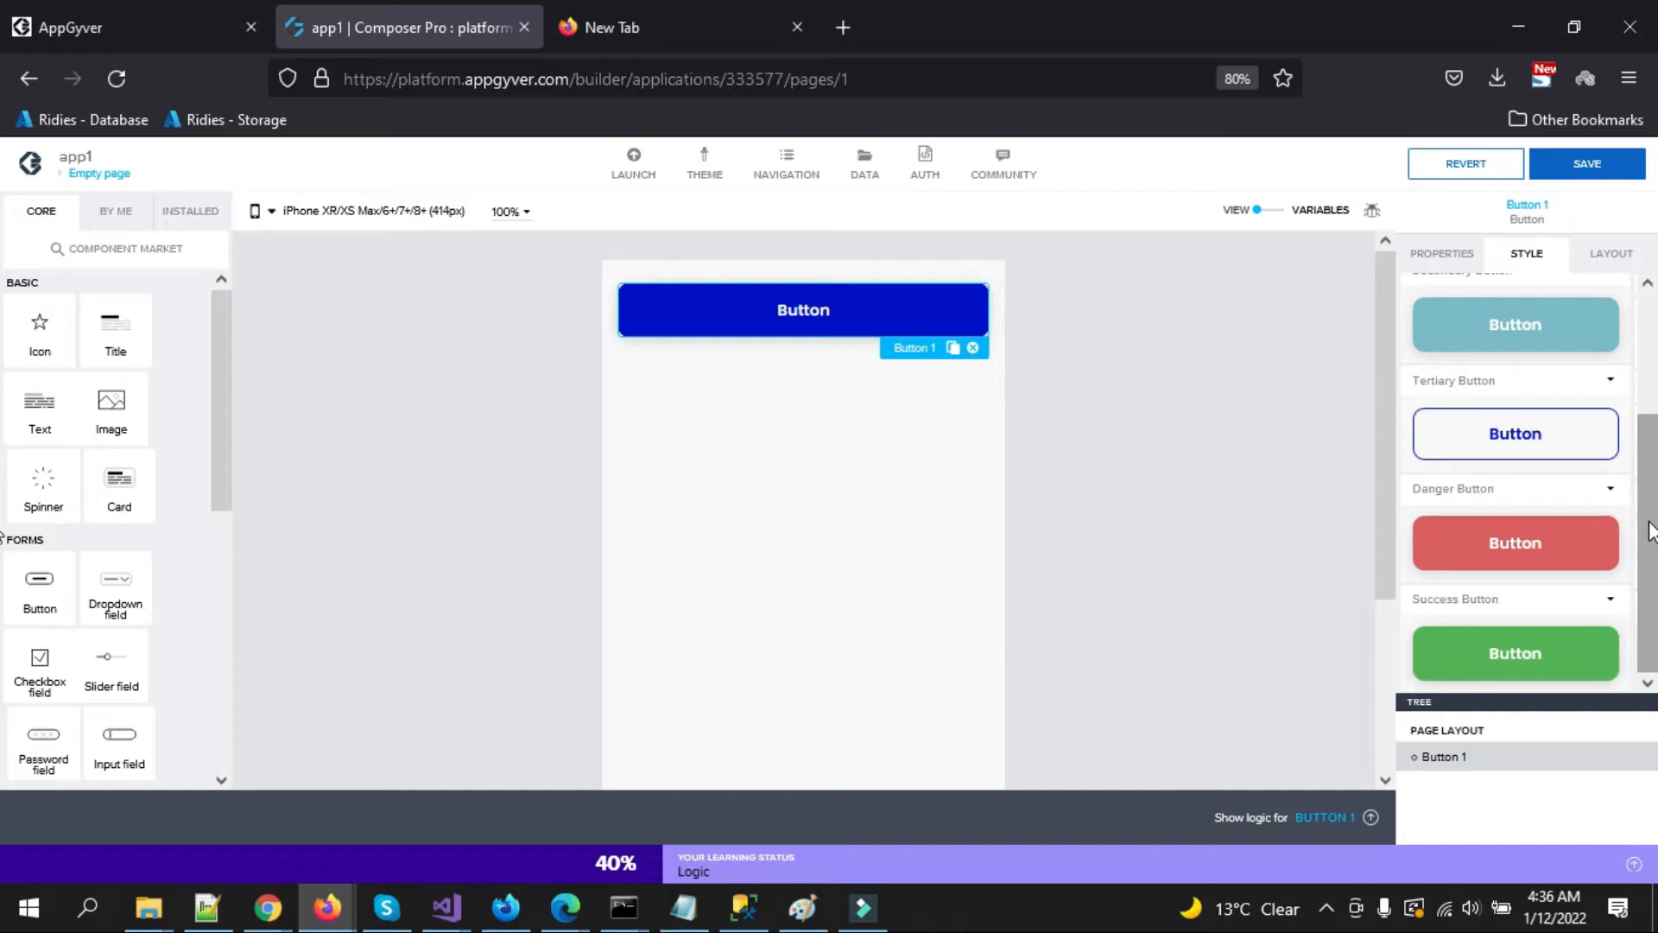
click(1577, 499)
Switch the button back to the Primary Button style class.
scroll(1577, 499, up, 2)
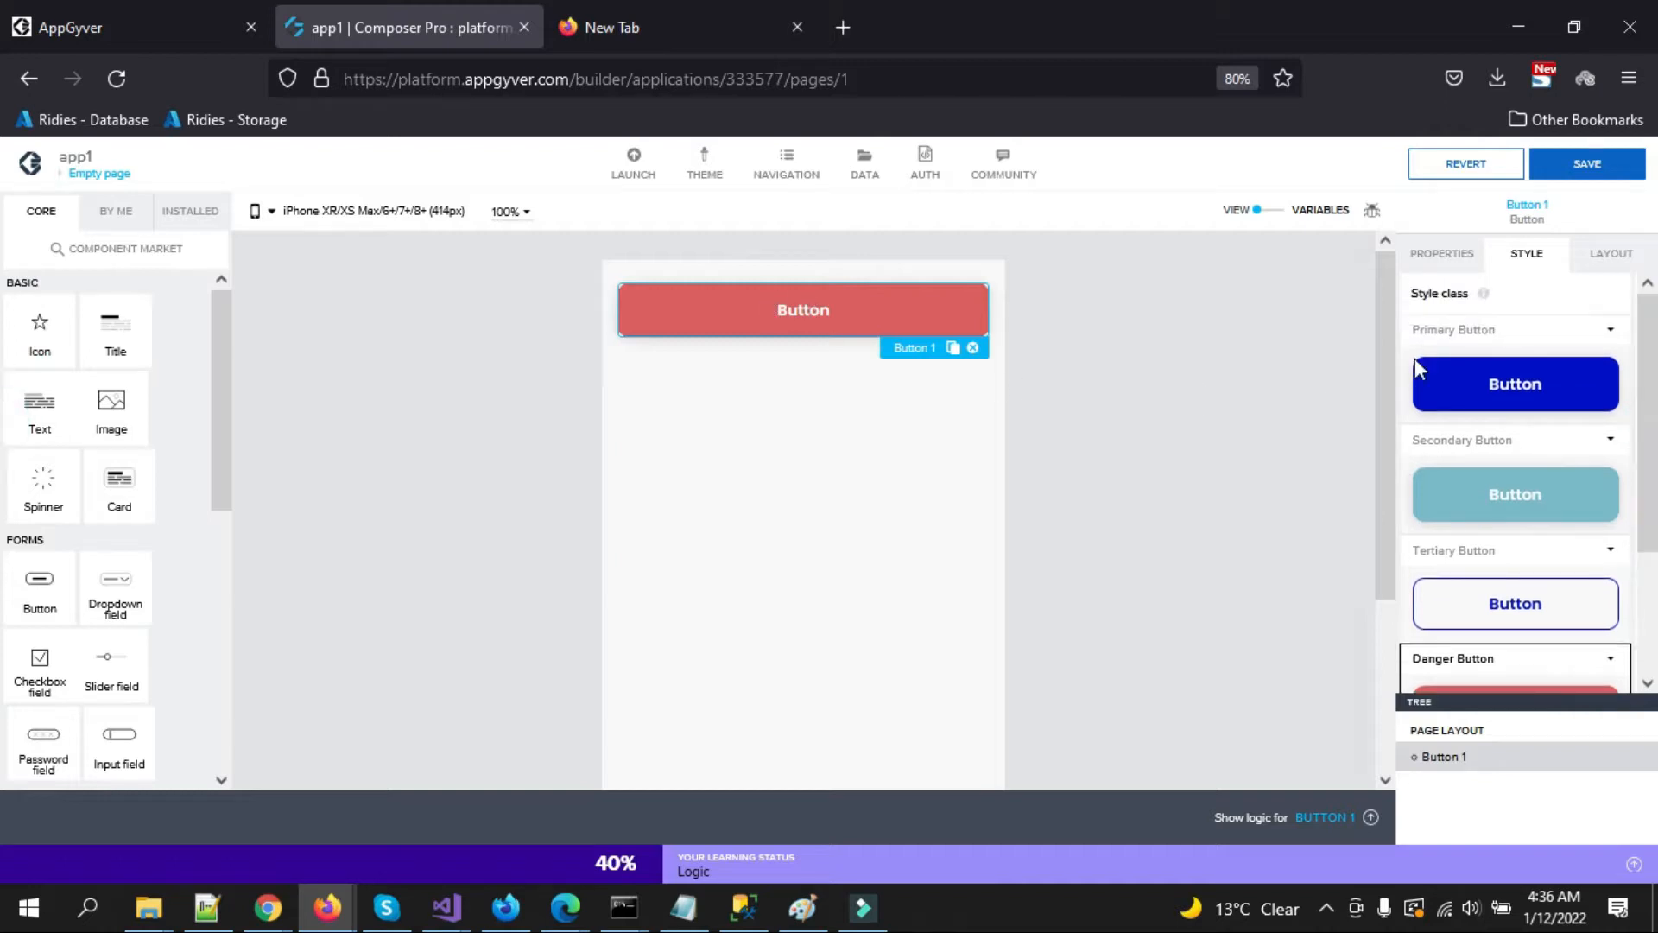
scroll(1415, 372, down, 2)
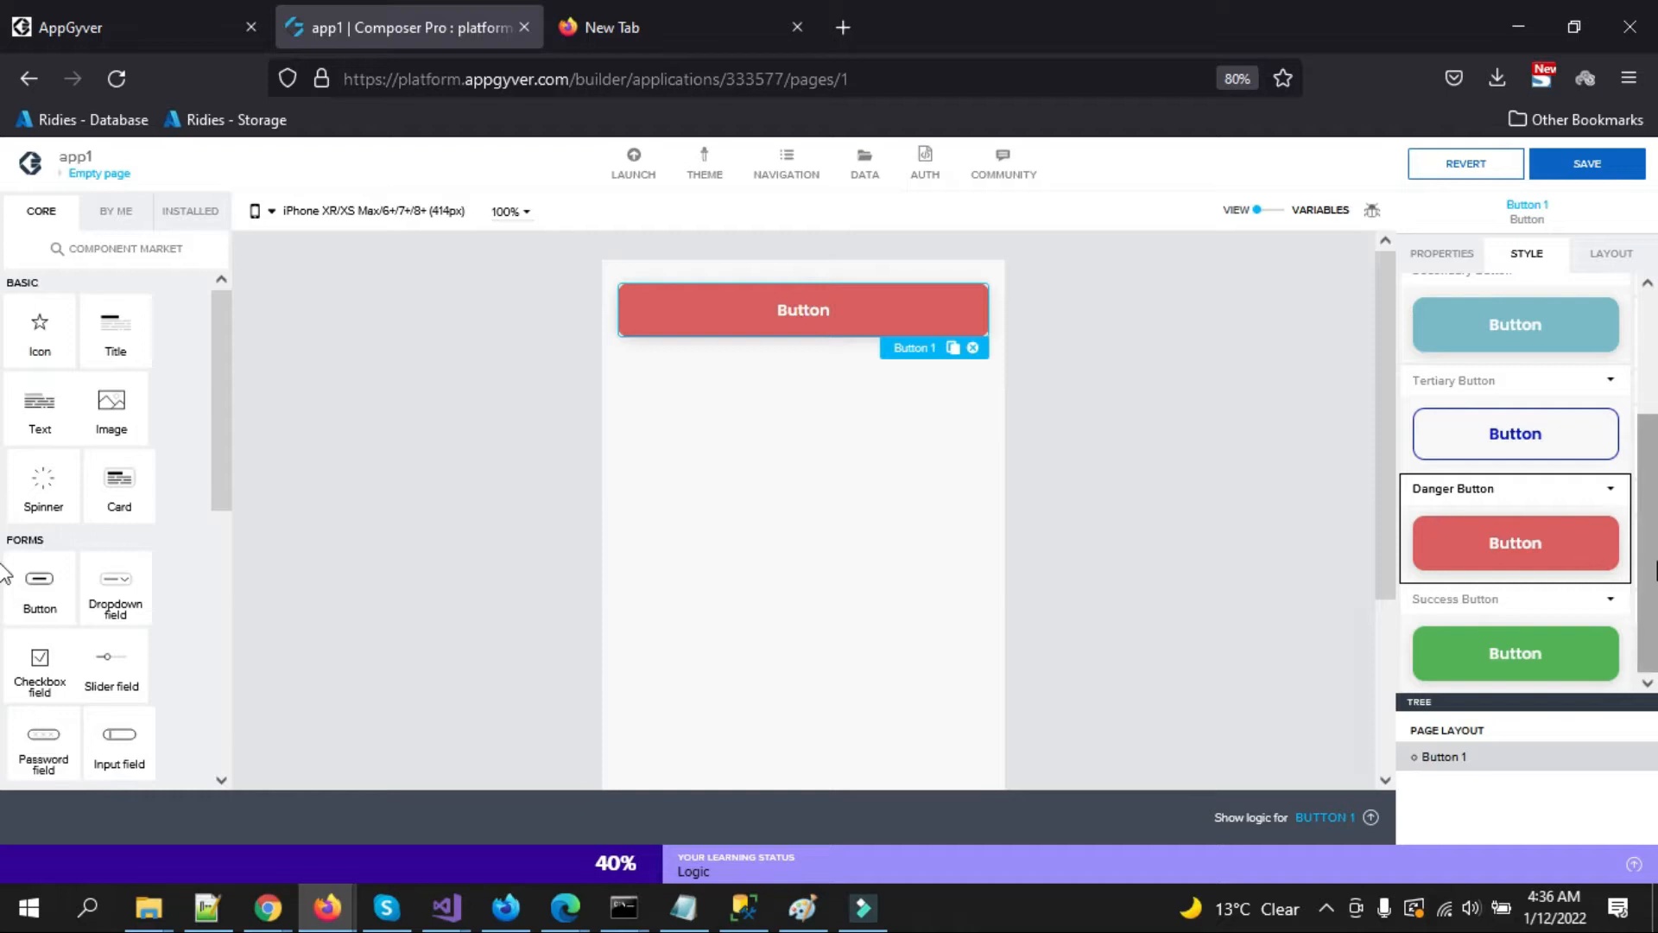
mouse_move(1657, 555)
mouse_down()
mouse_move(1656, 361)
mouse_move(1657, 537)
mouse_up()
drag(1654, 458, 1655, 602)
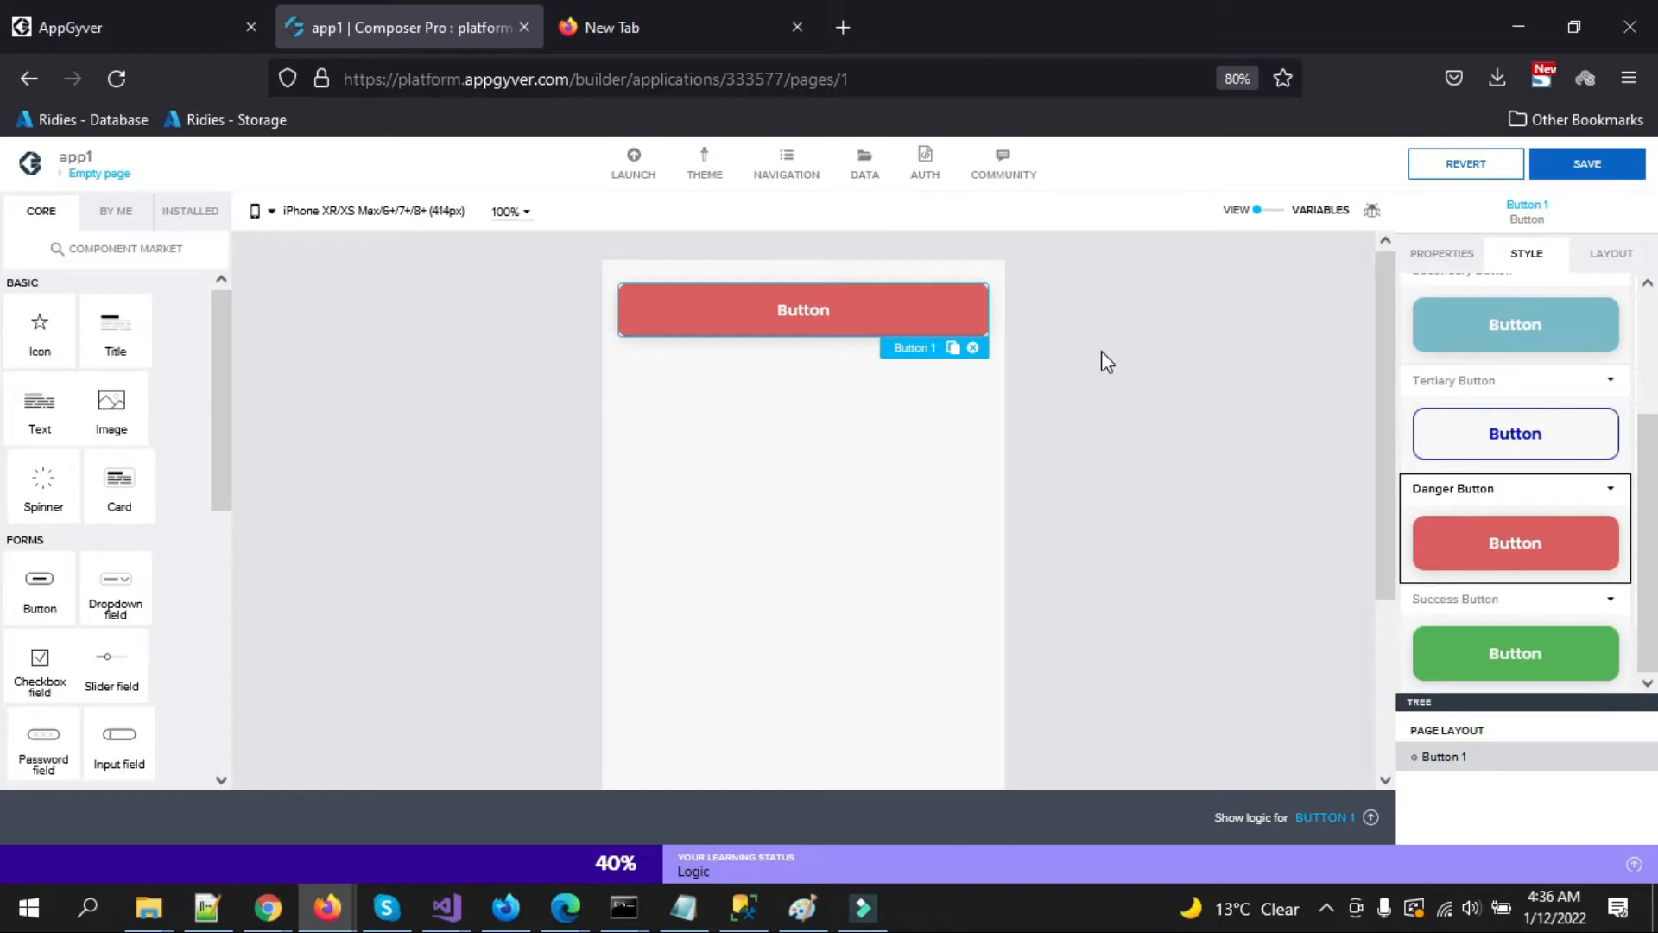
drag(1646, 507, 1657, 422)
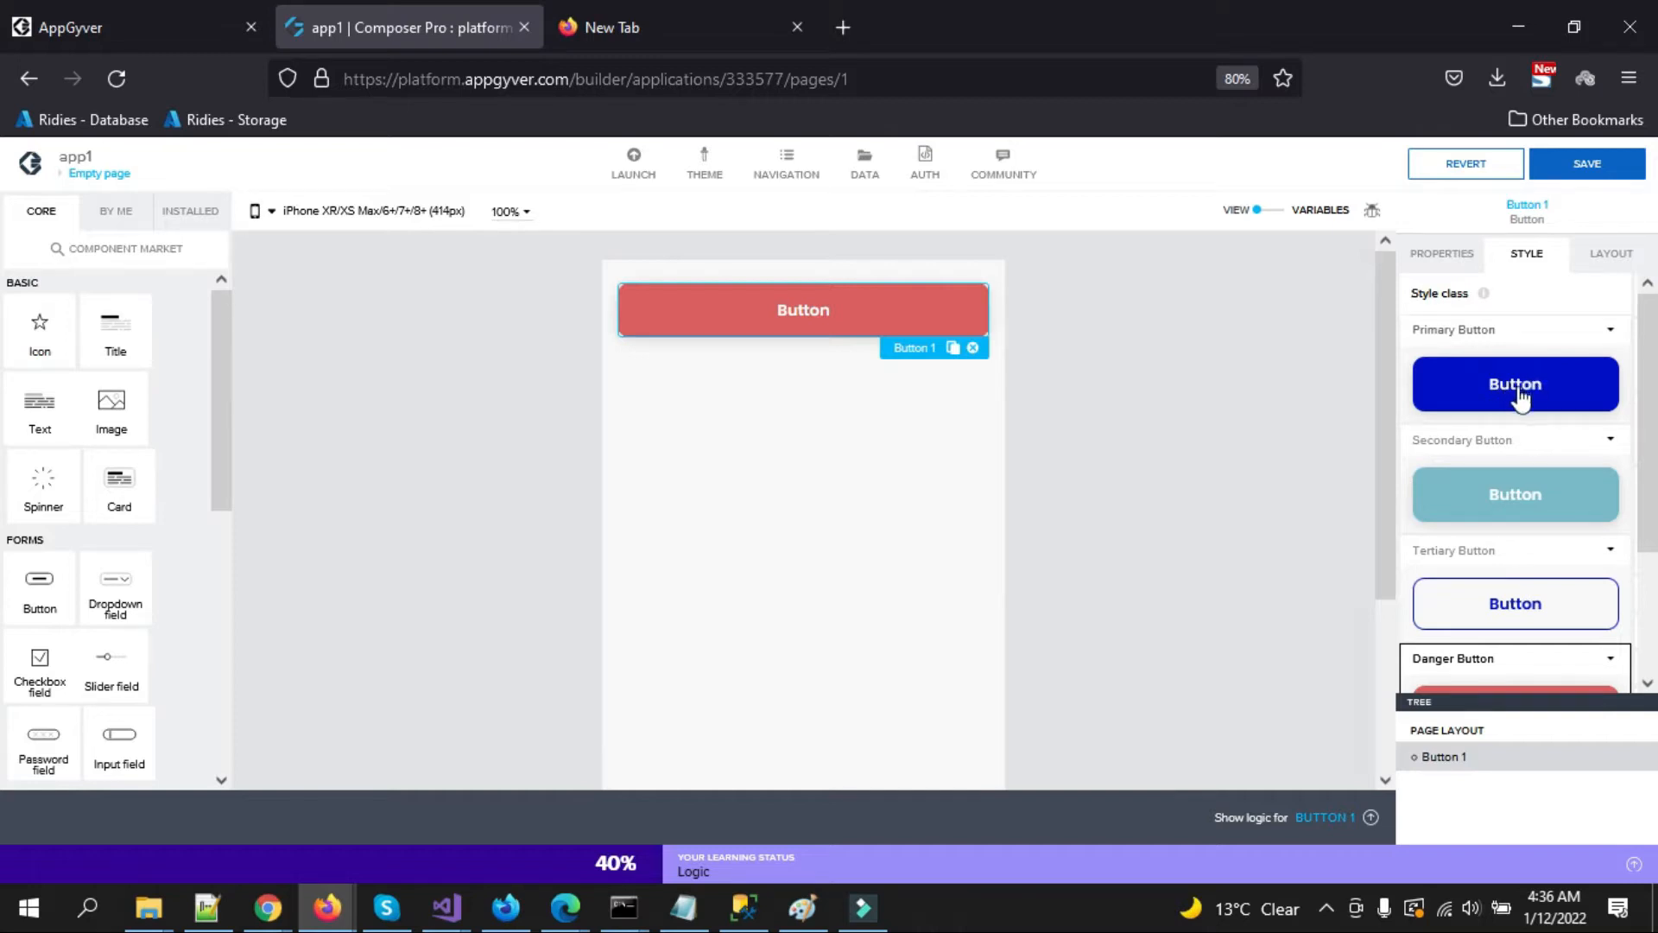
drag(1656, 389, 1655, 492)
click(1534, 376)
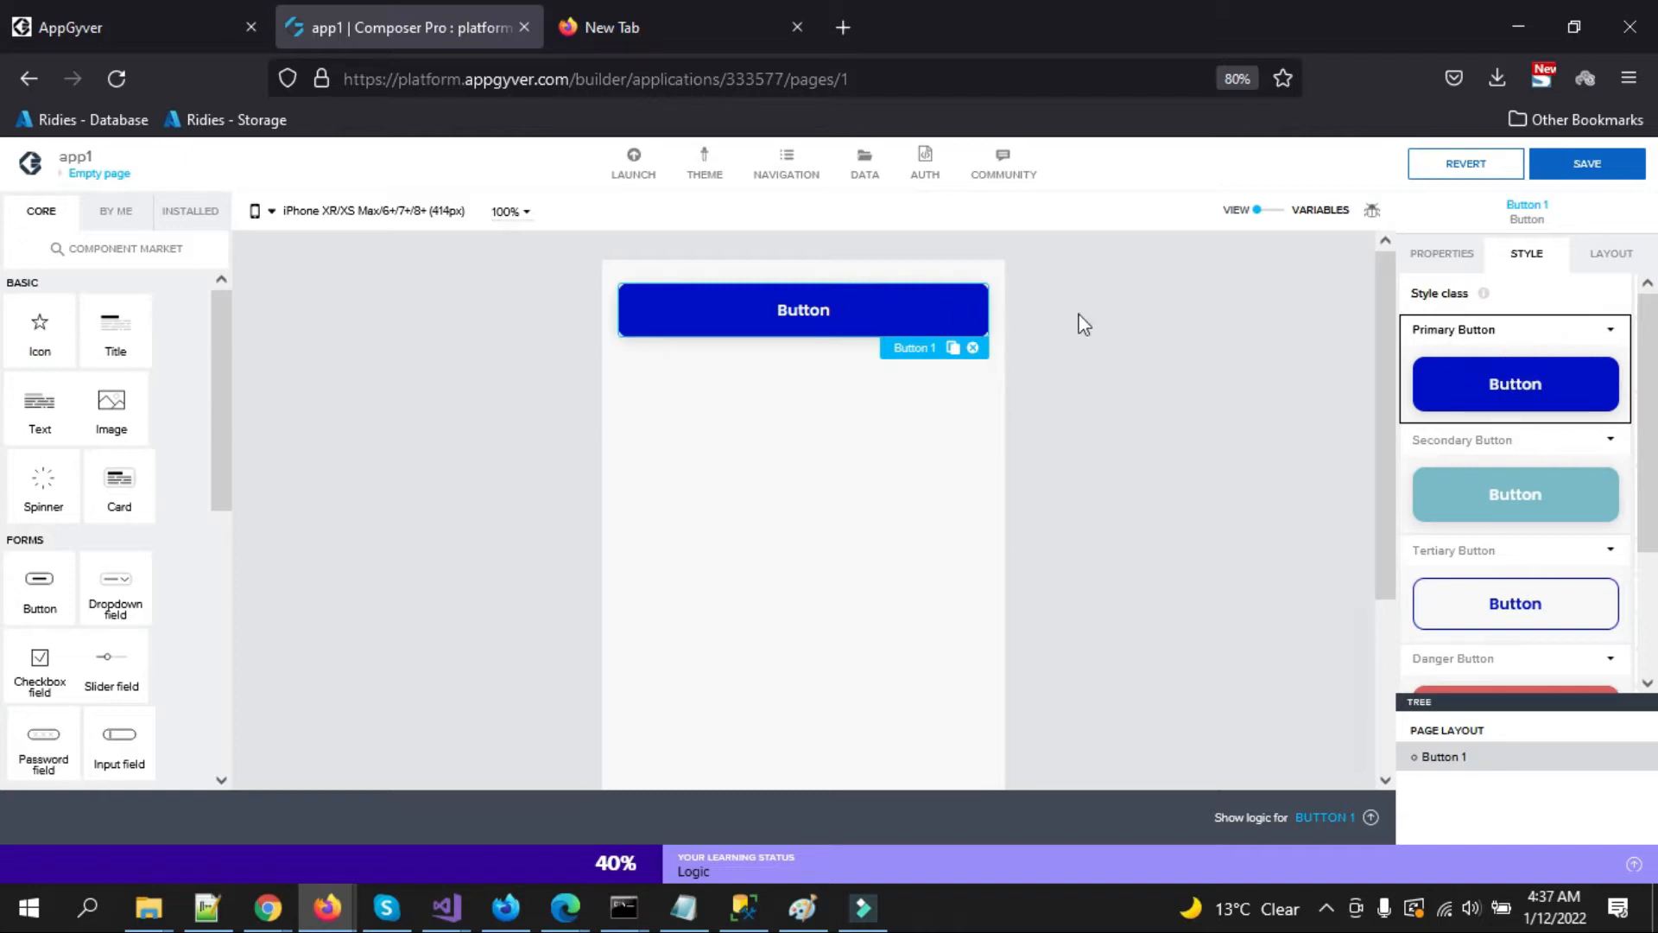
Try the Success Button style class on the button and restore the Primary Button style.
drag(1655, 445, 1655, 391)
drag(1656, 488, 1656, 380)
drag(1655, 363, 1655, 575)
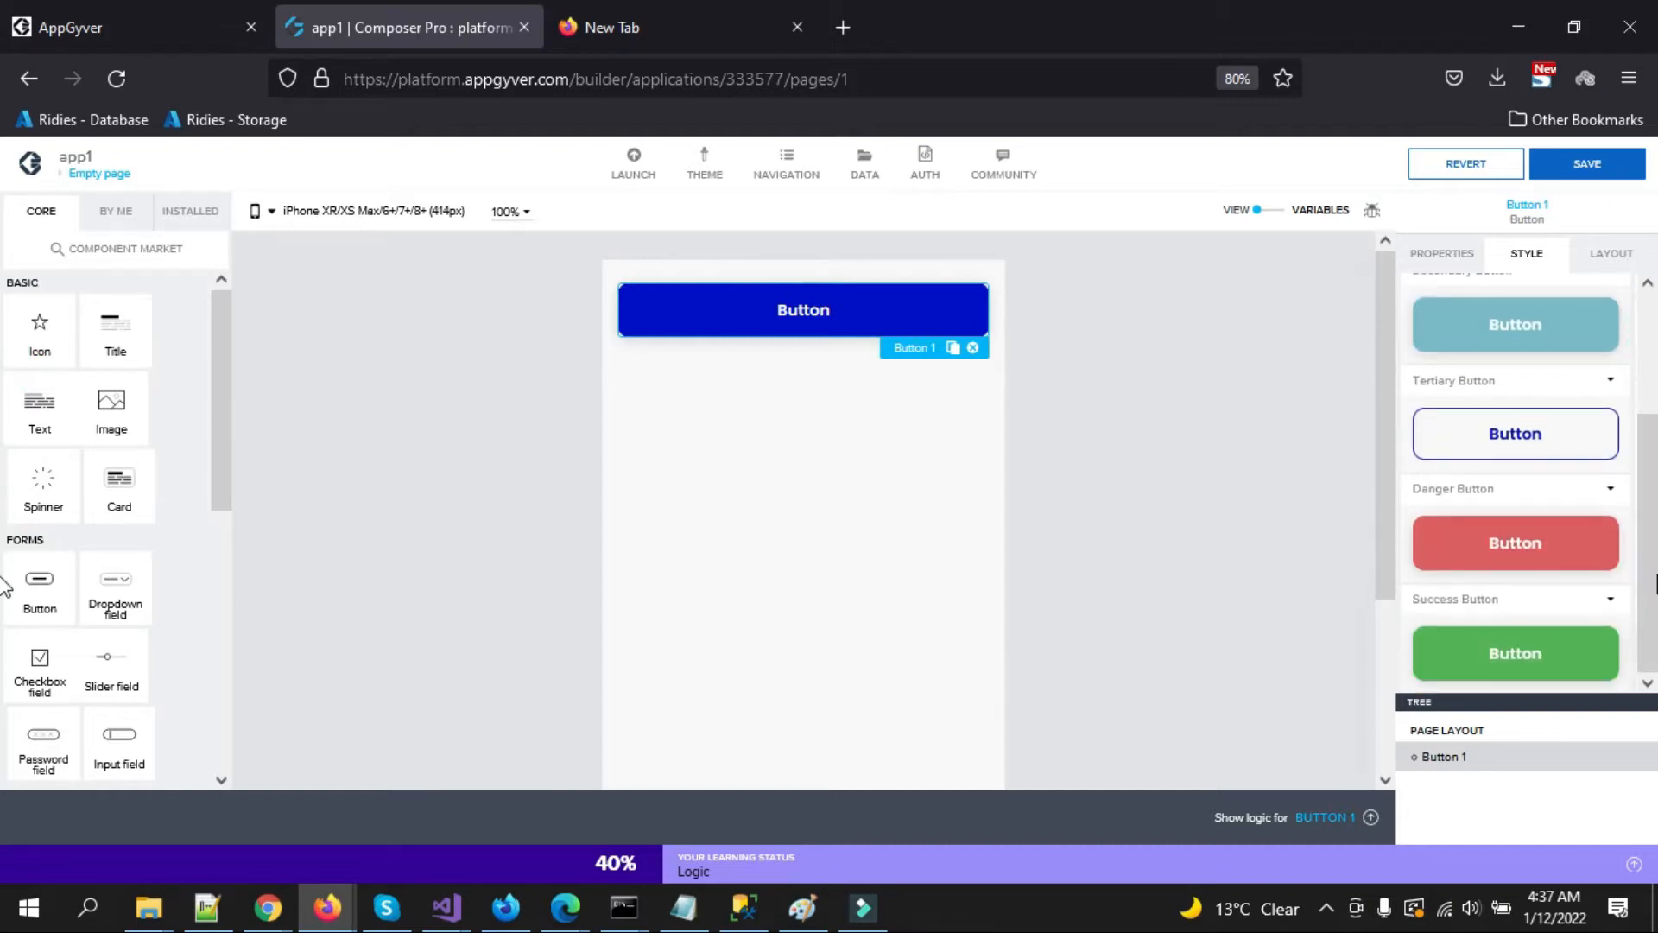
click(1552, 654)
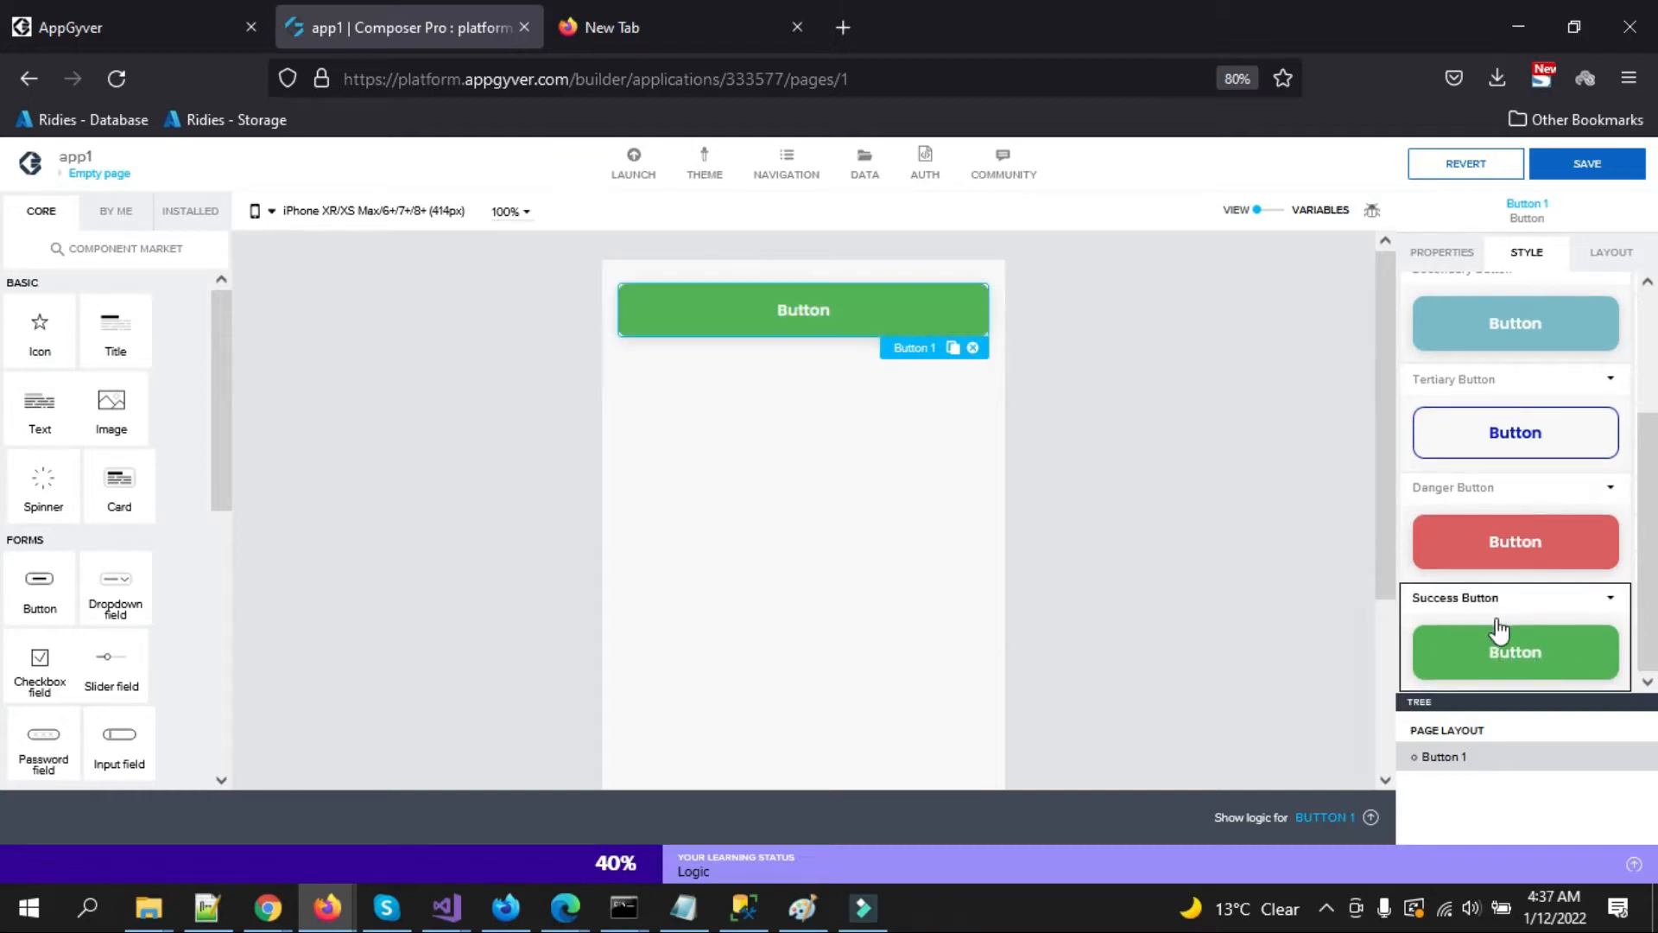
scroll(1624, 562, up, 3)
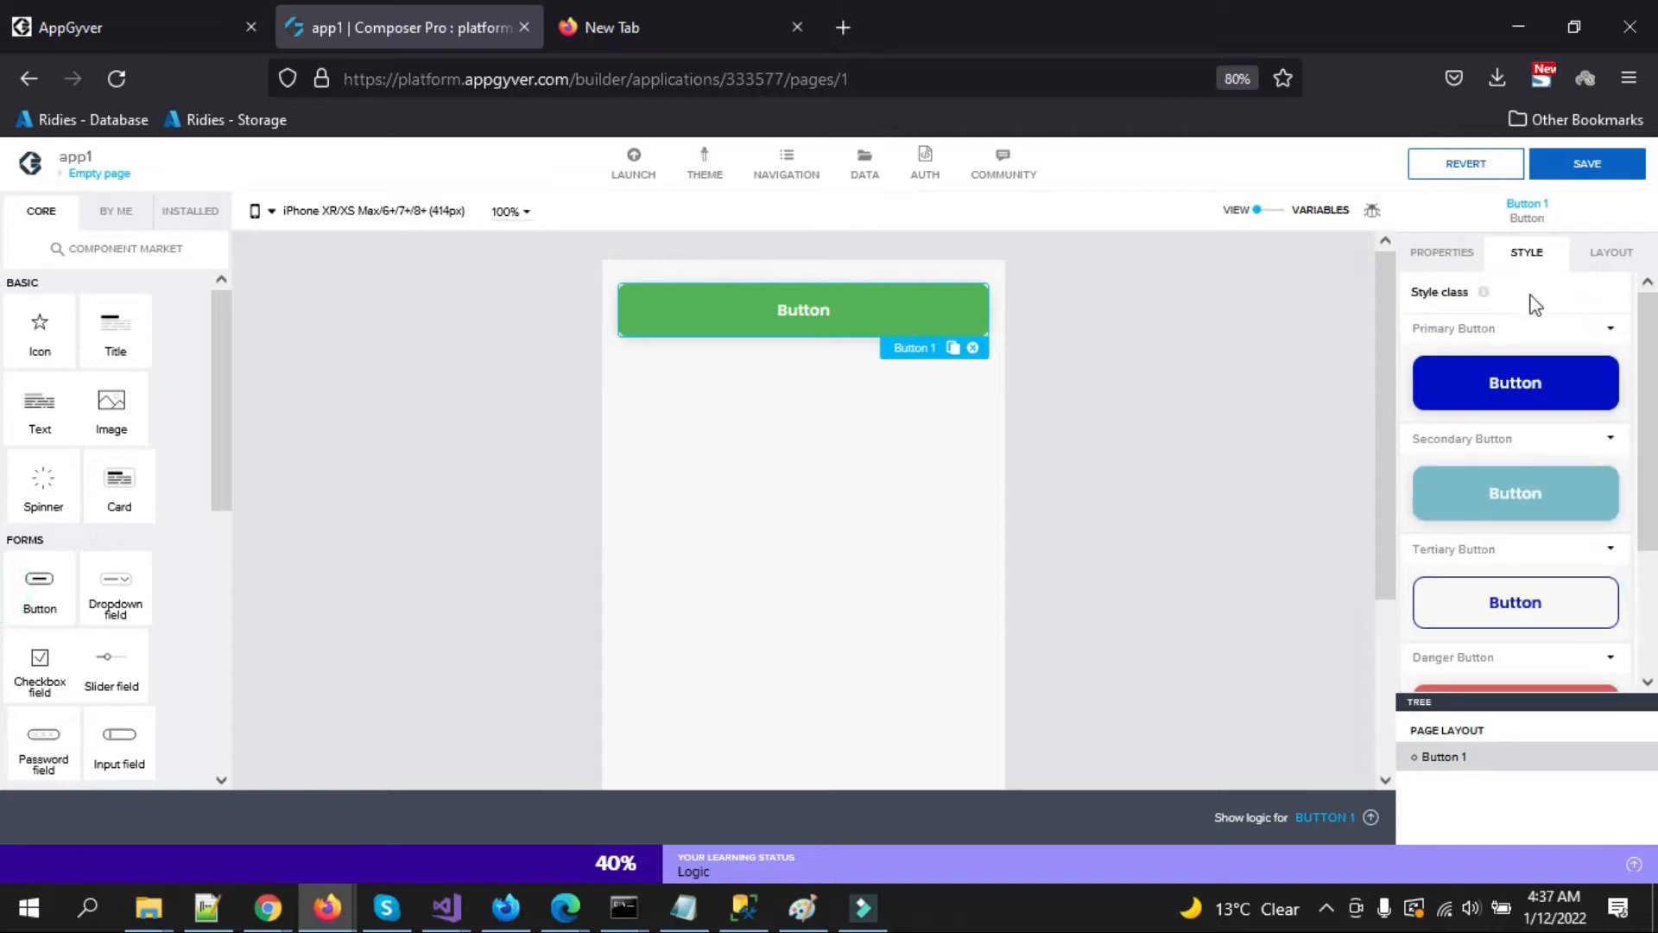
click(1456, 391)
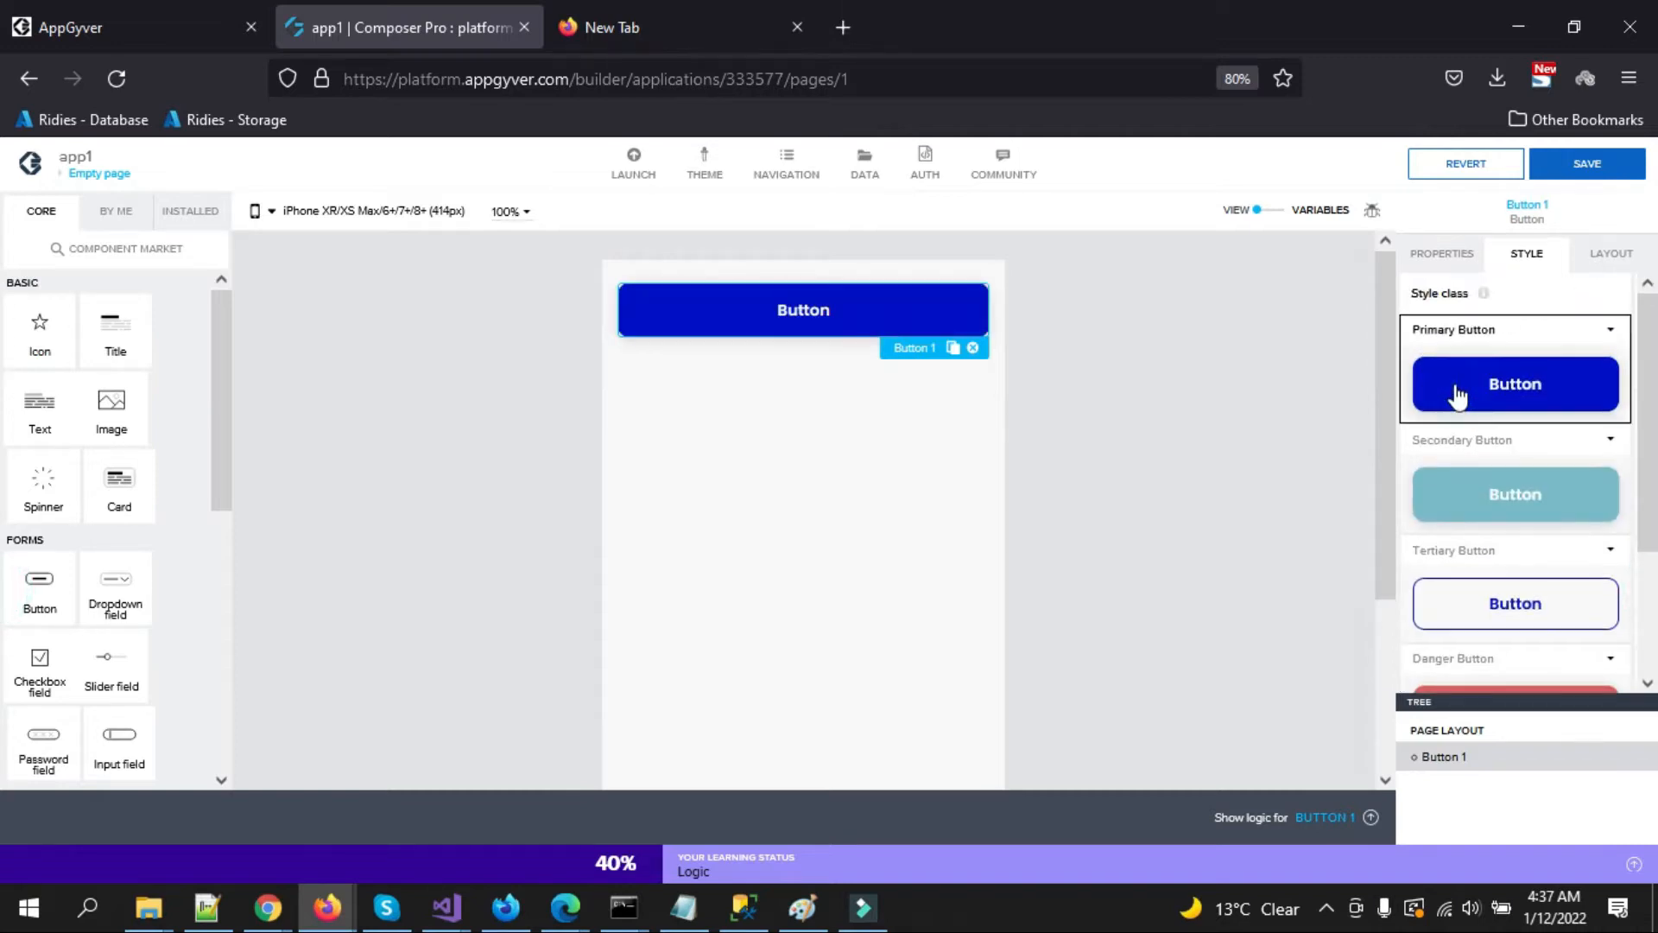
Duplicate the Primary Button style class as a new style class named mycustomstyle.
click(1611, 334)
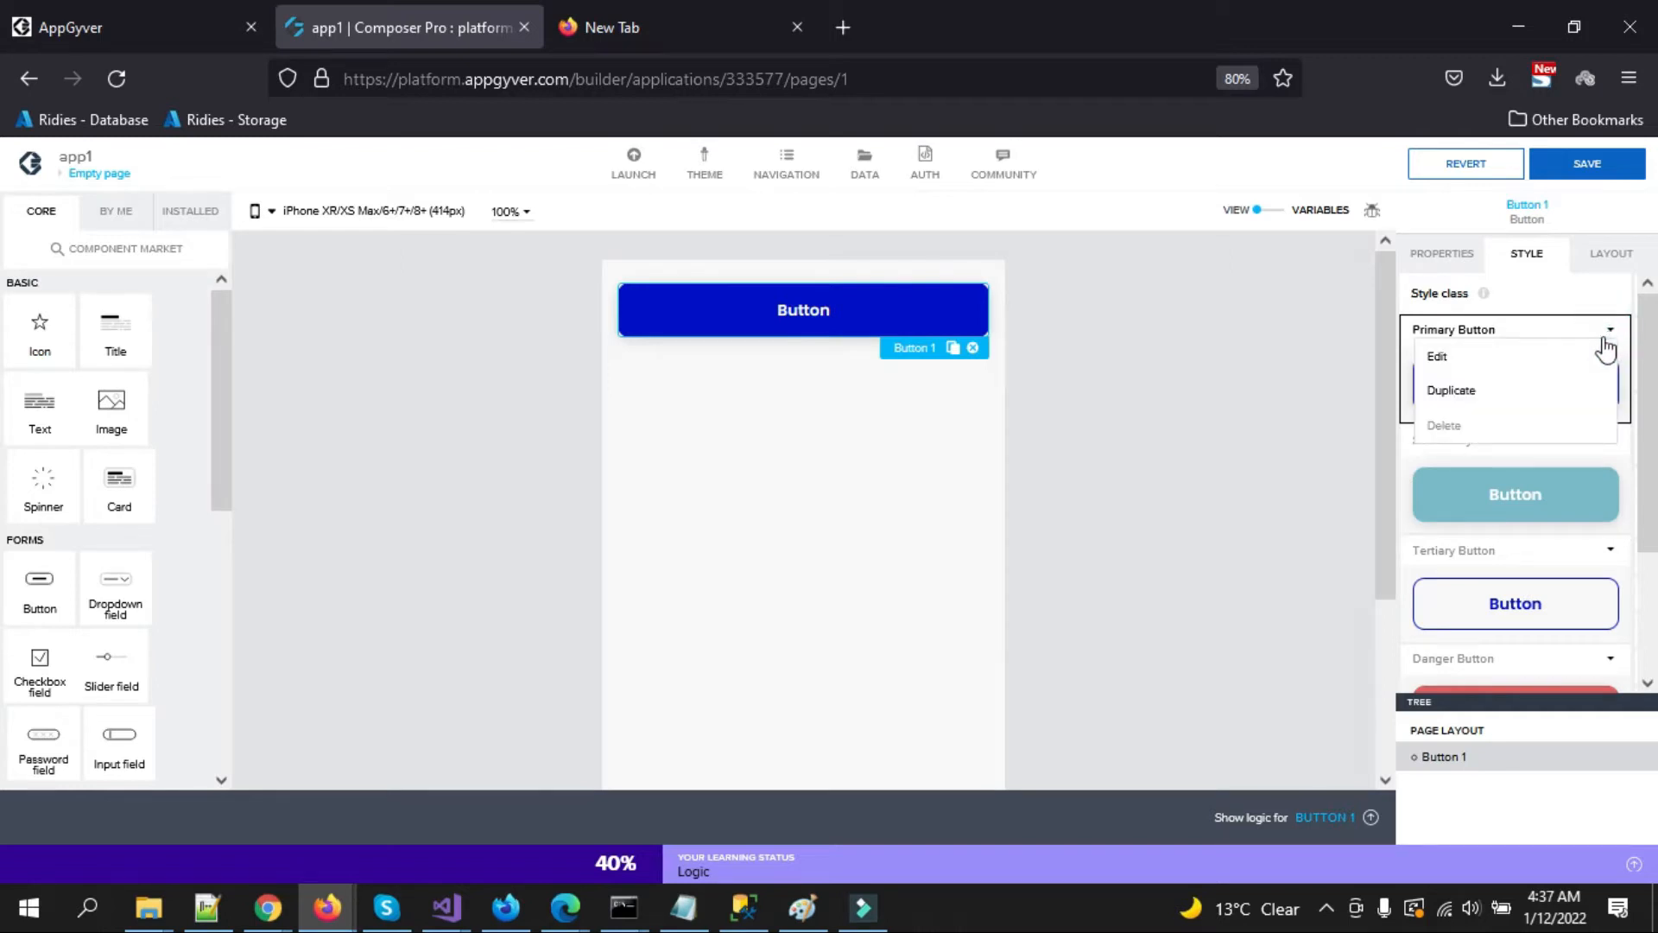
click(1494, 395)
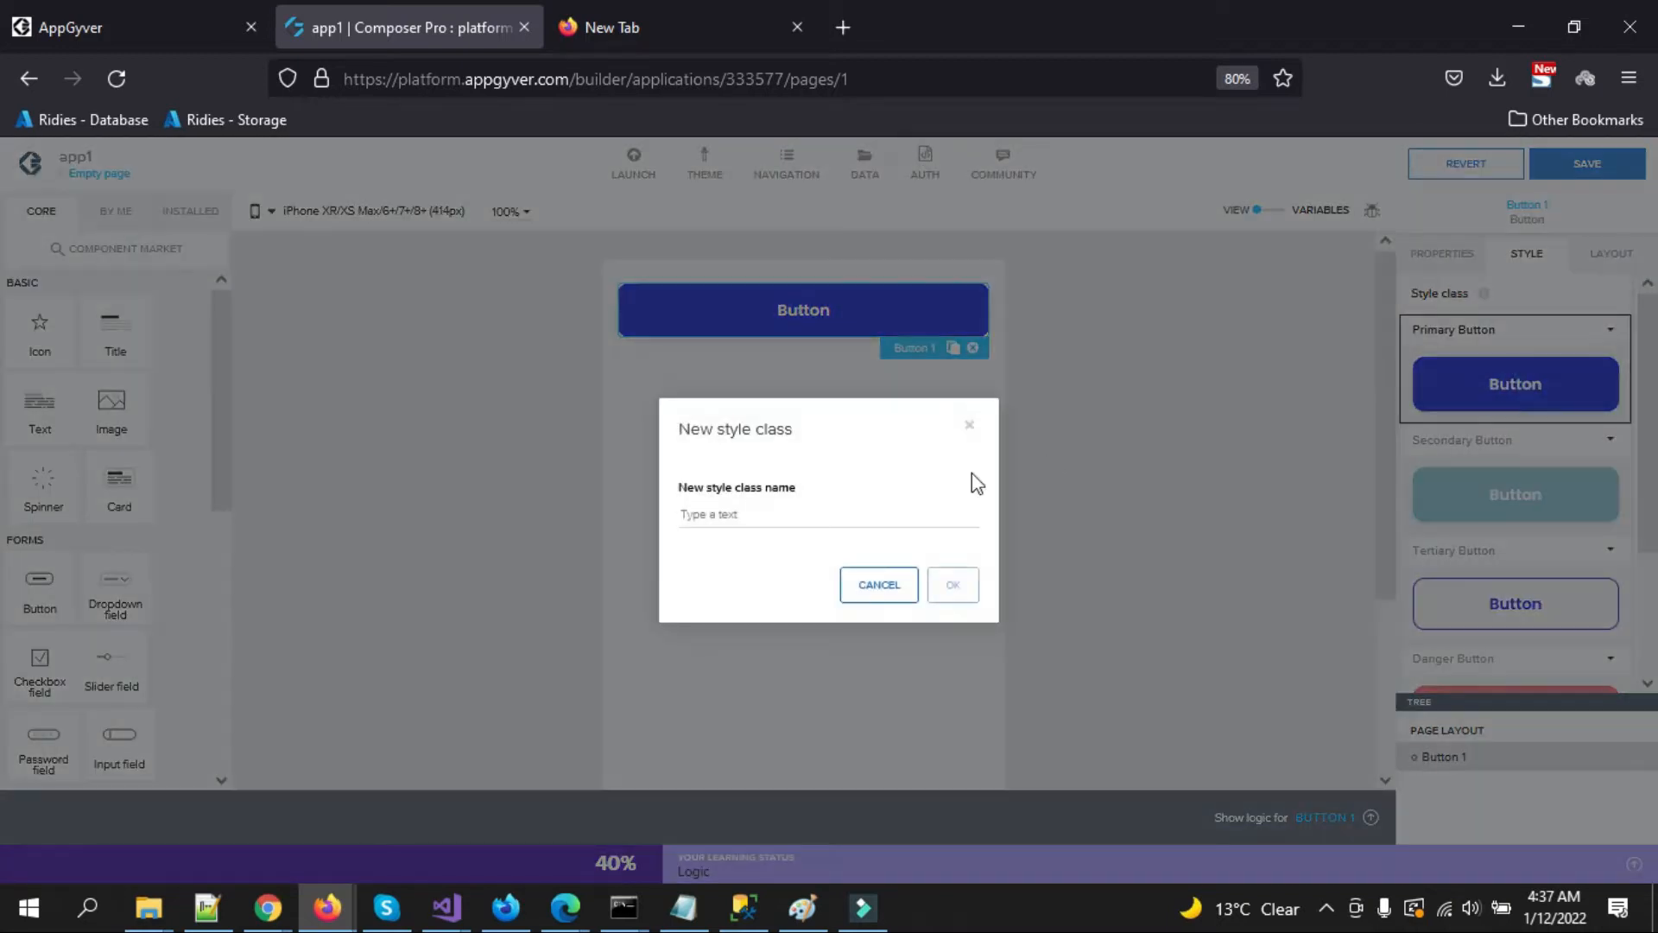
click(810, 515)
text(mycustomstyle)
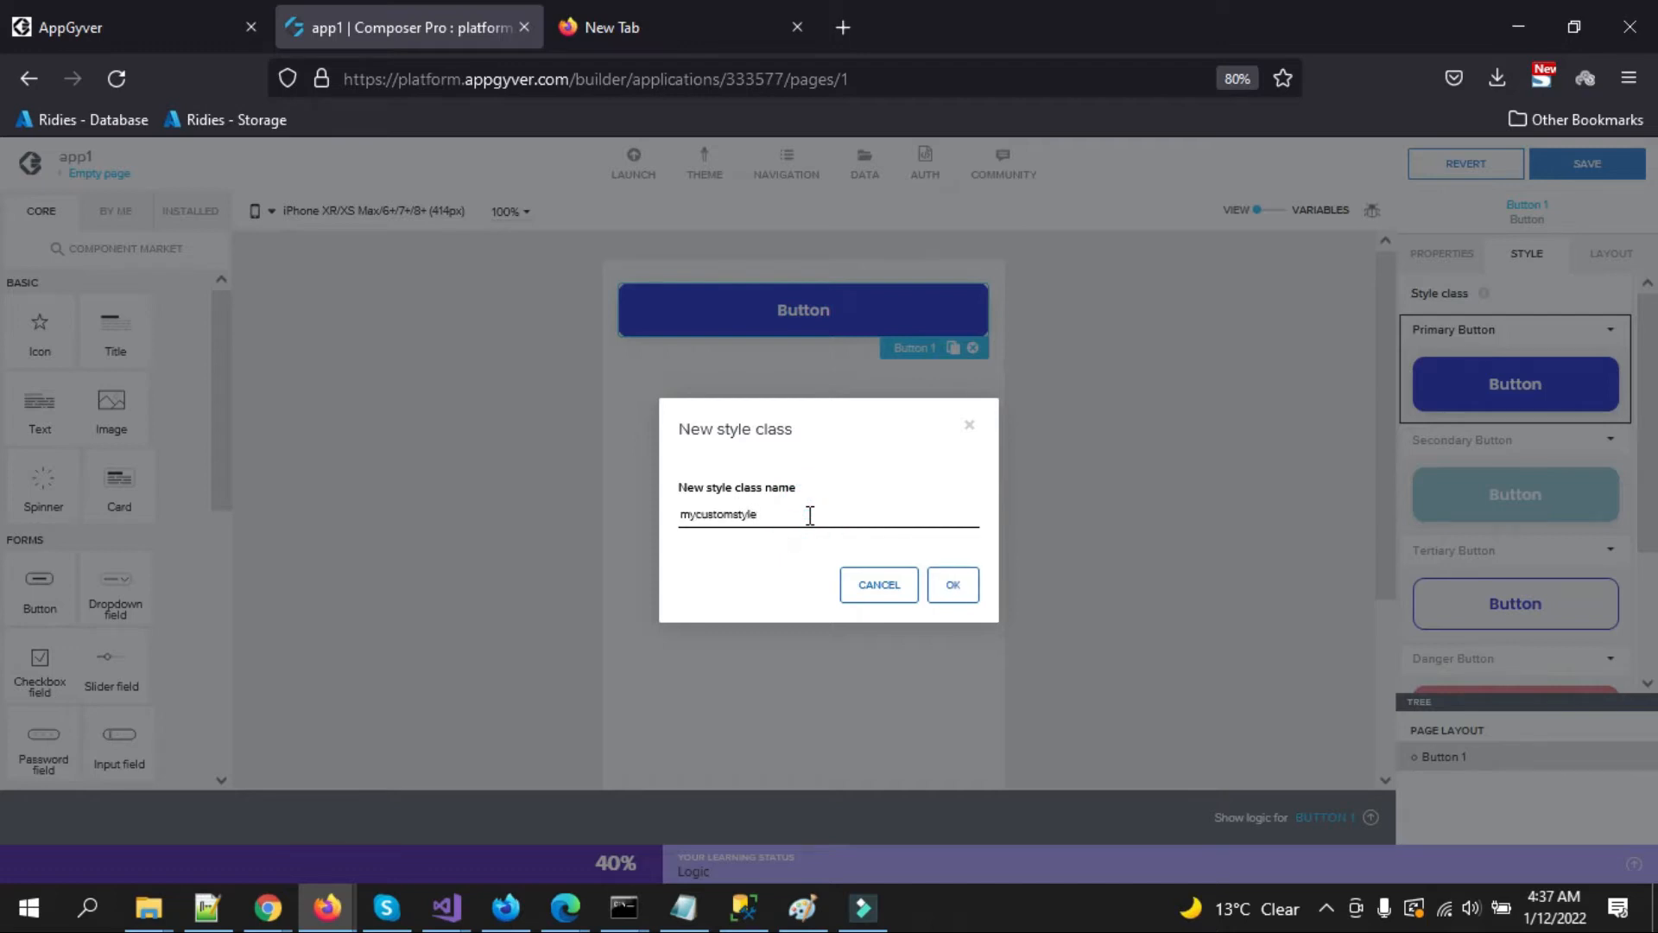
click(946, 589)
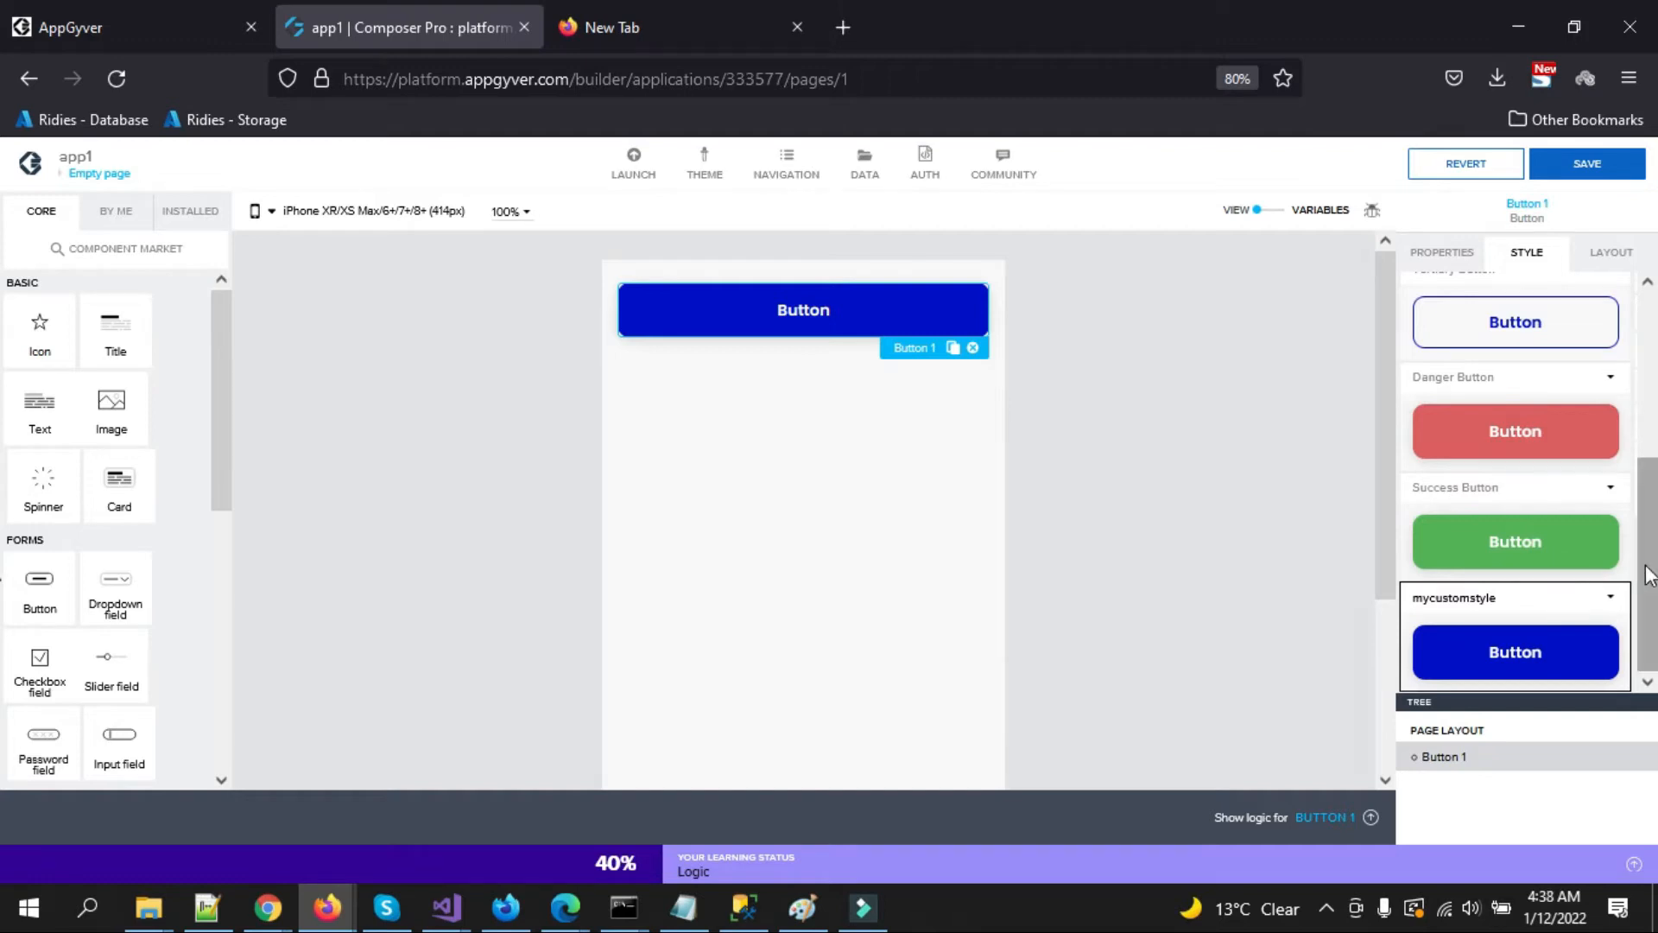
scroll(1615, 562, up, 5)
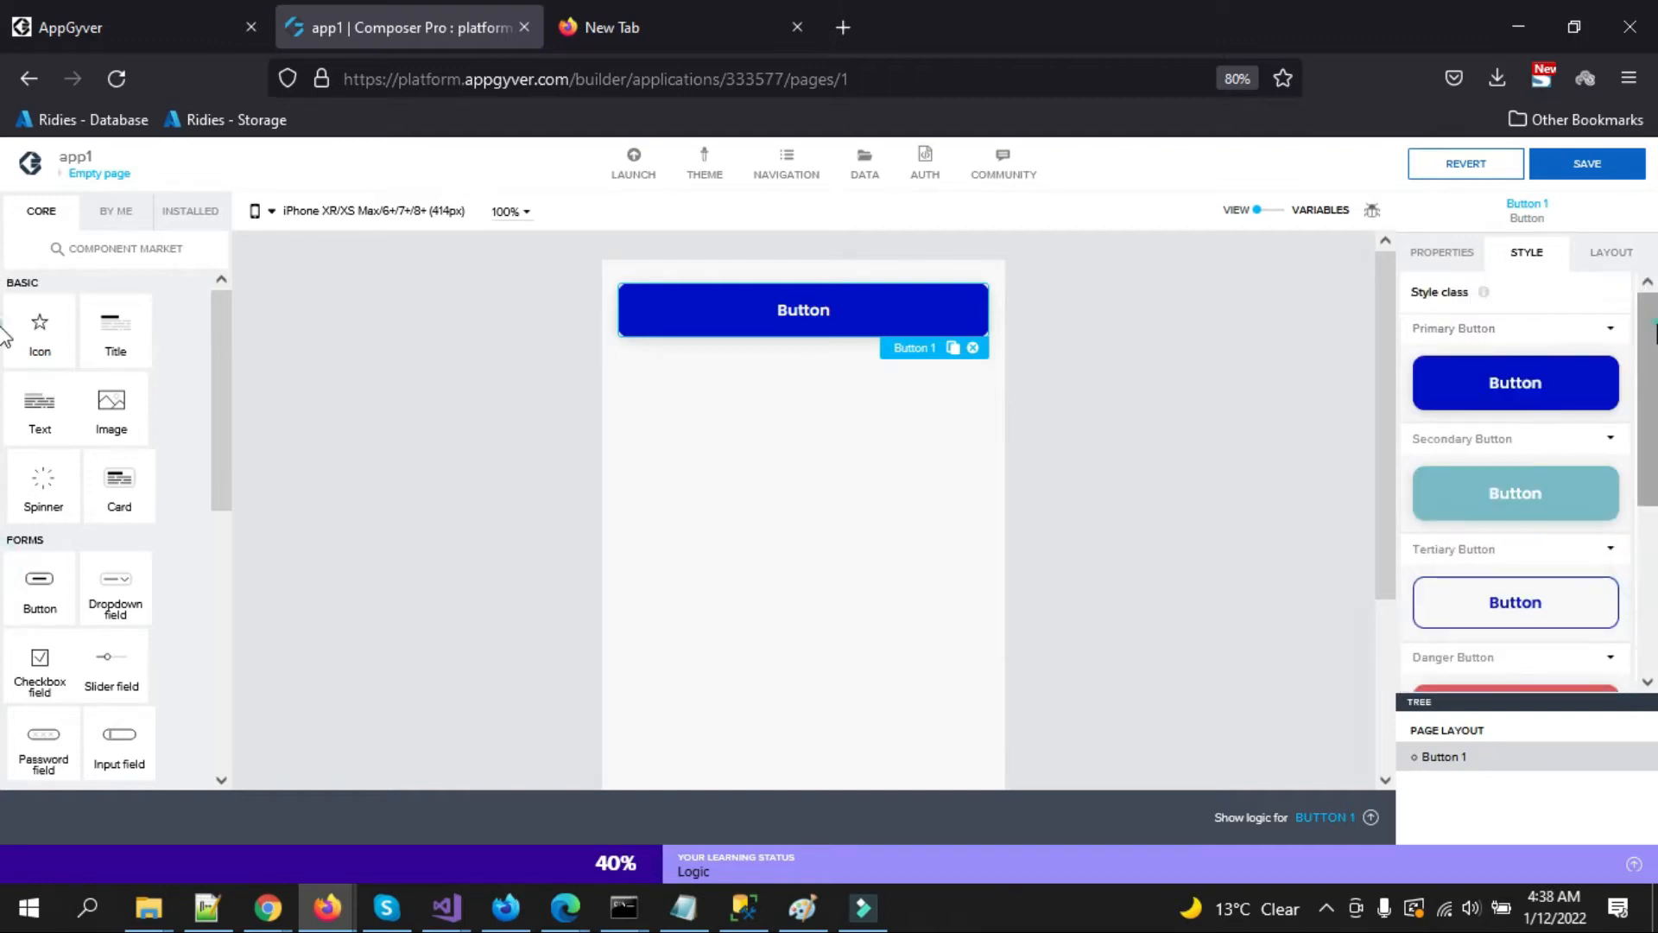
scroll(1597, 604, down, 5)
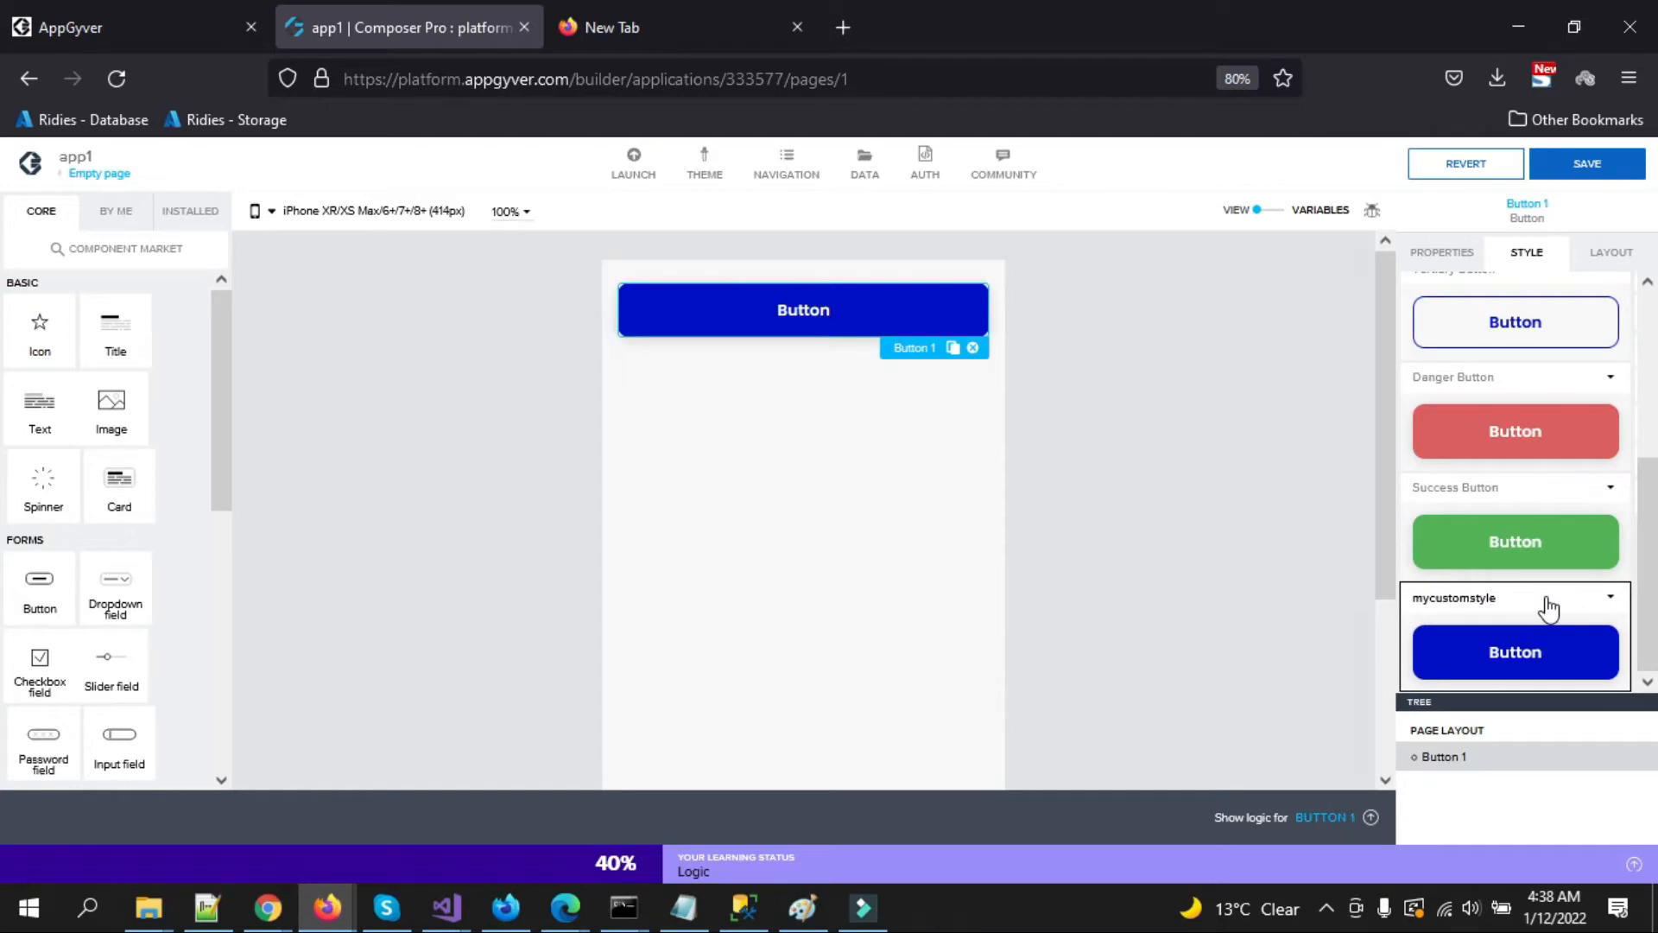
click(1611, 600)
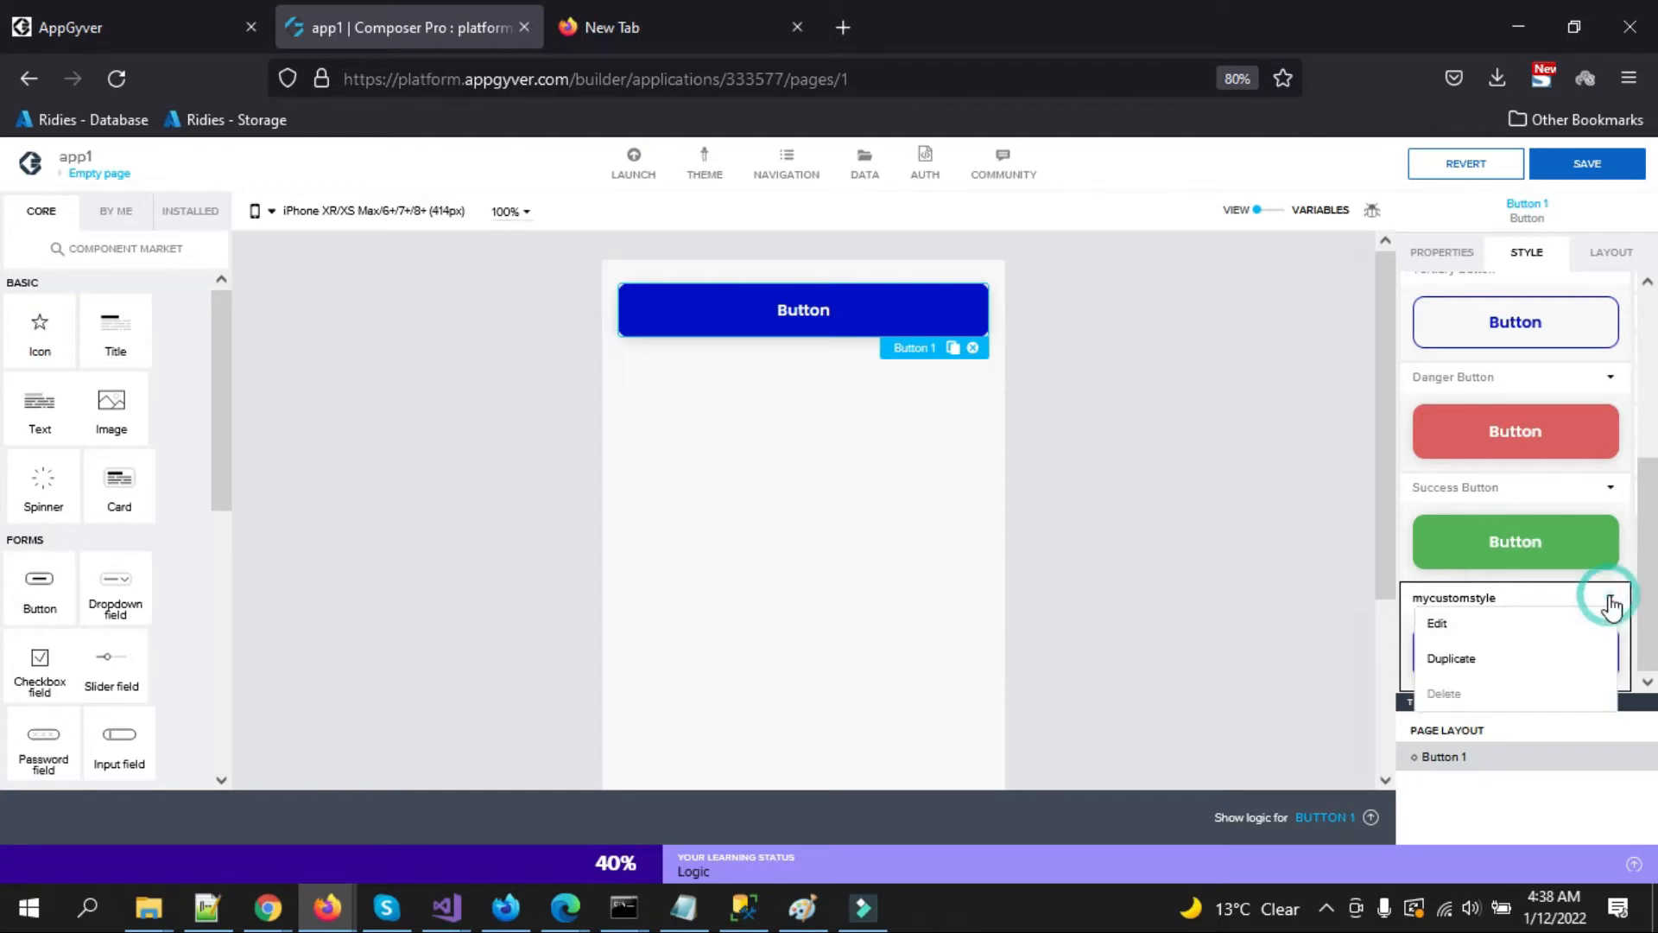
click(1493, 623)
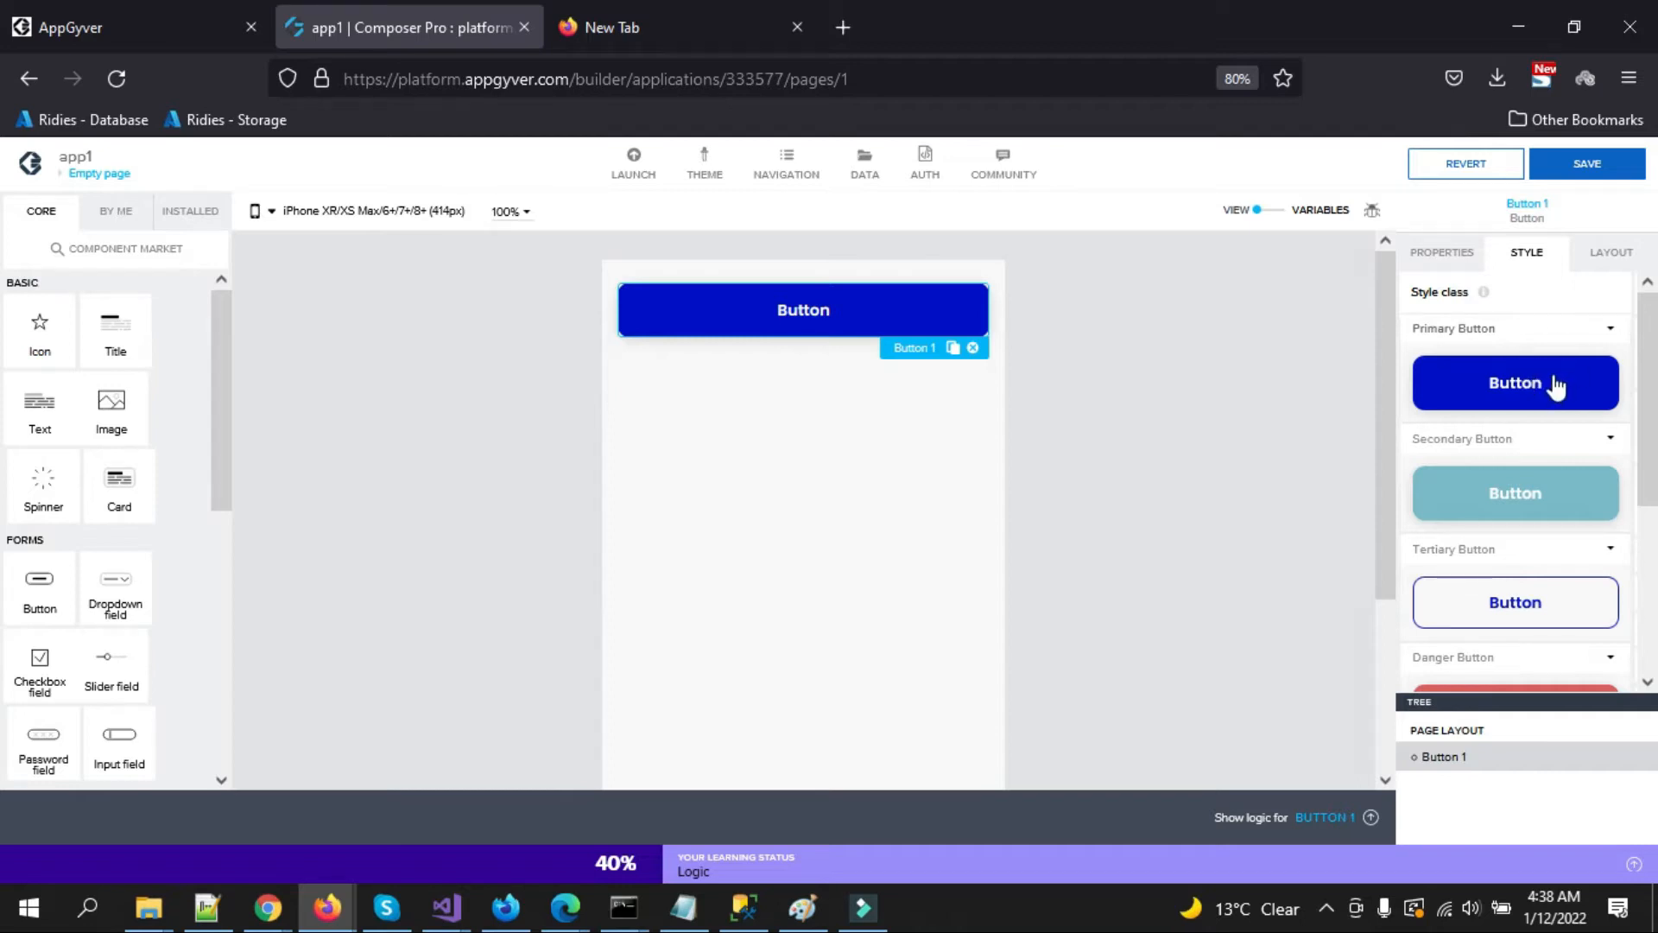
drag(1645, 362, 1654, 557)
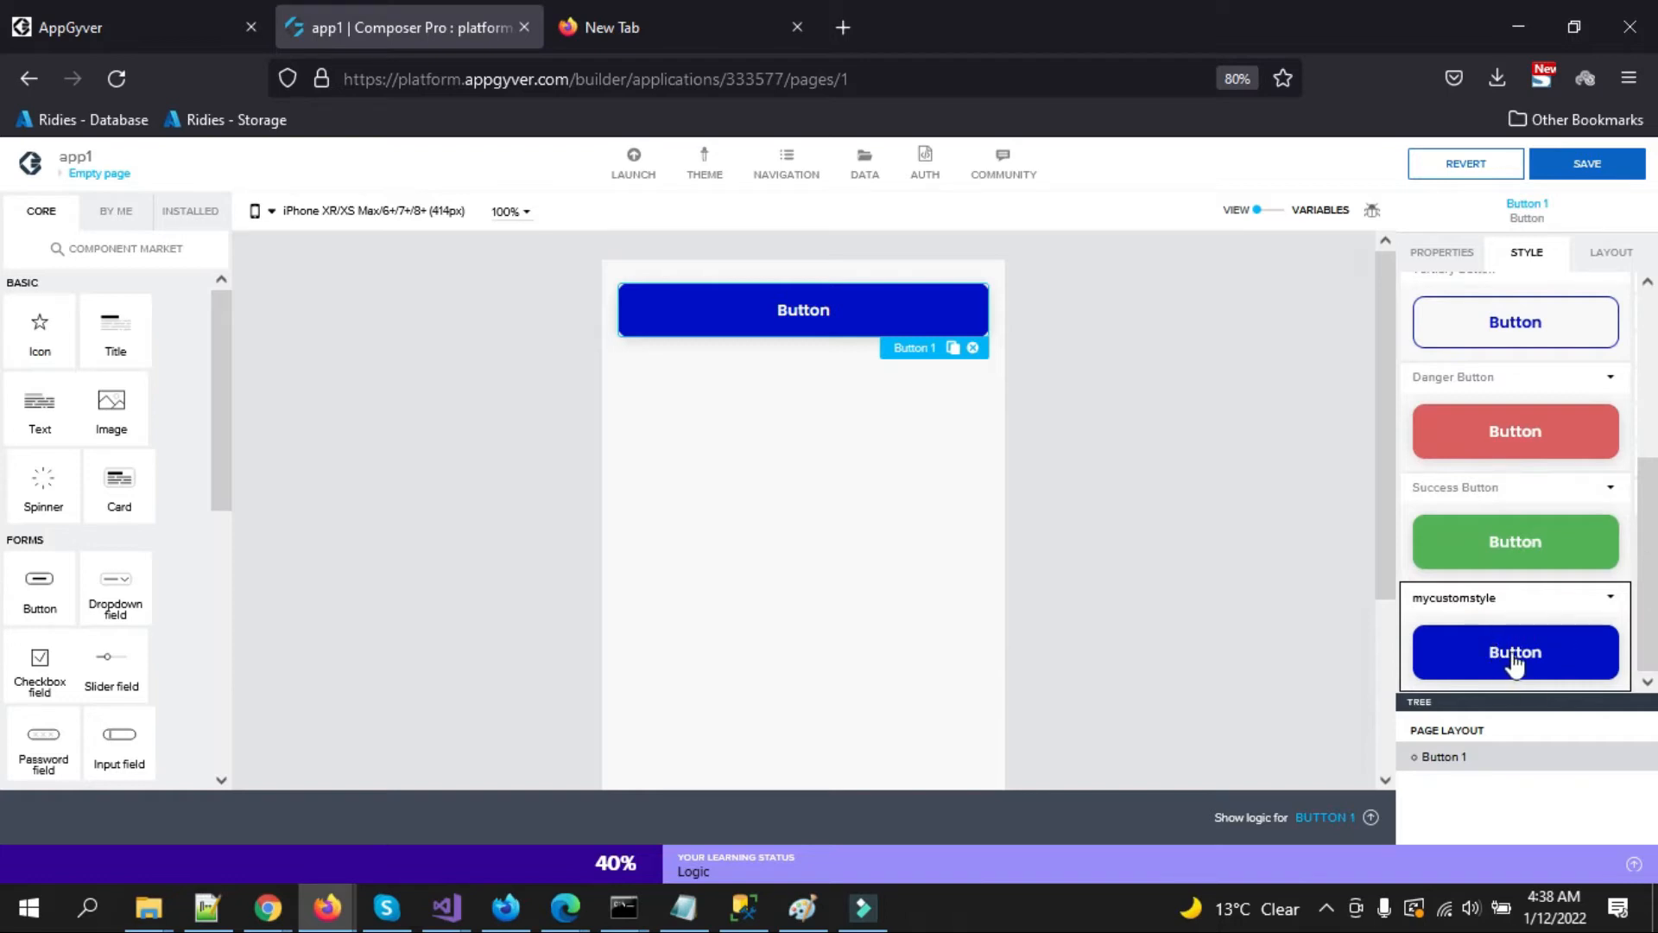
click(1609, 596)
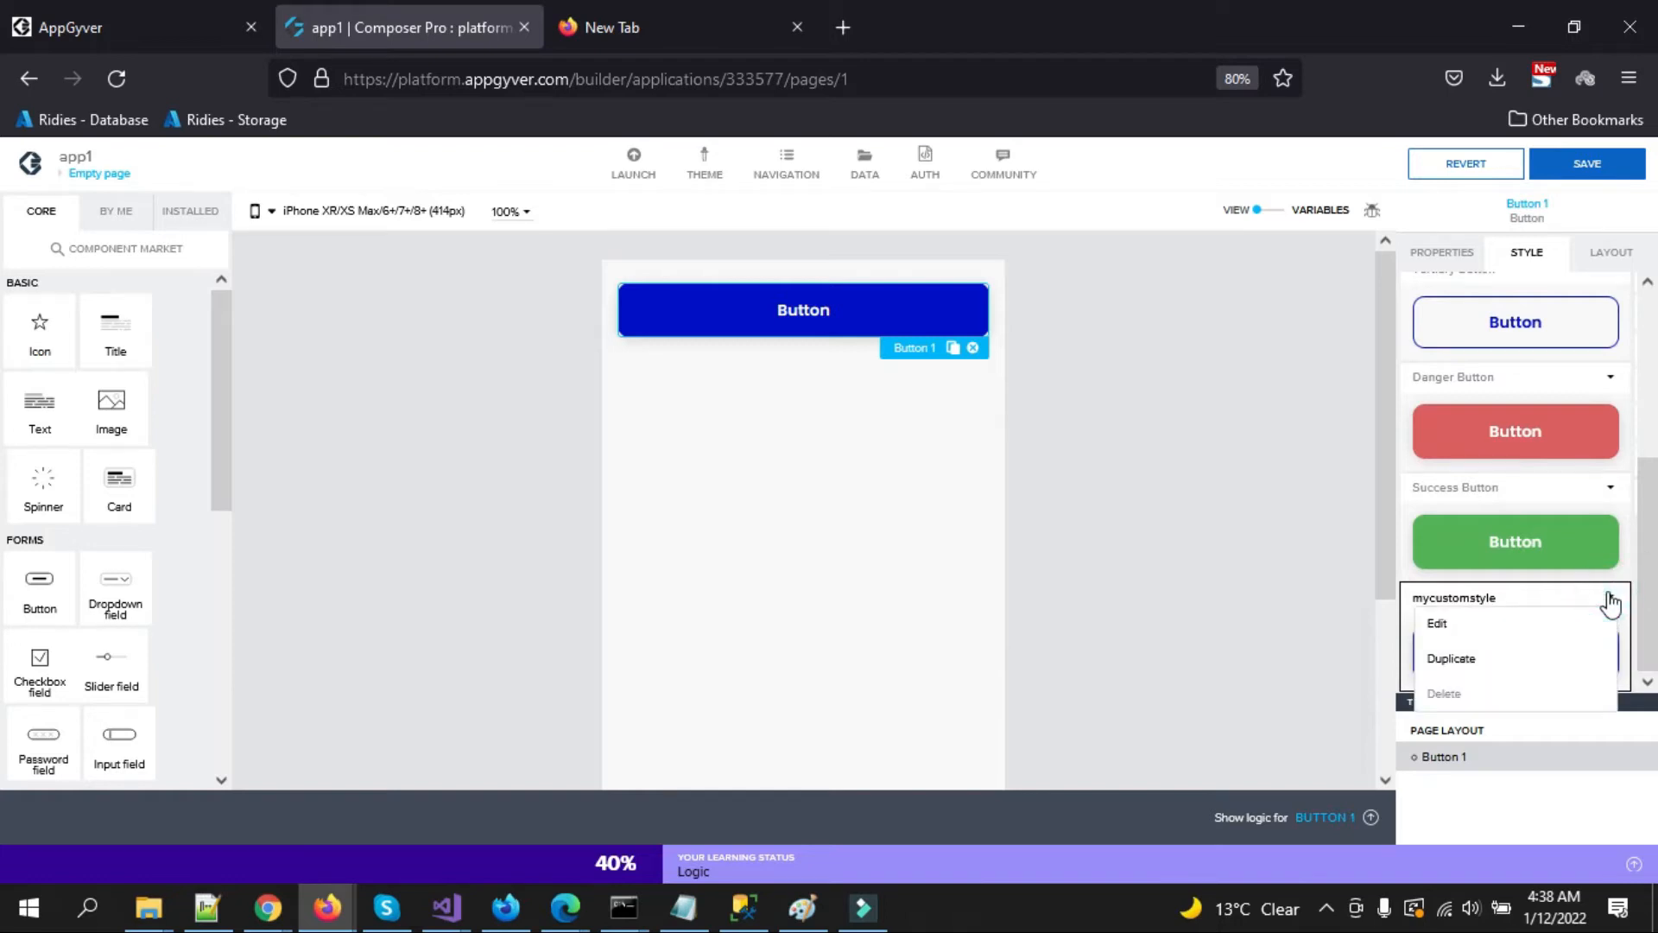
click(1498, 634)
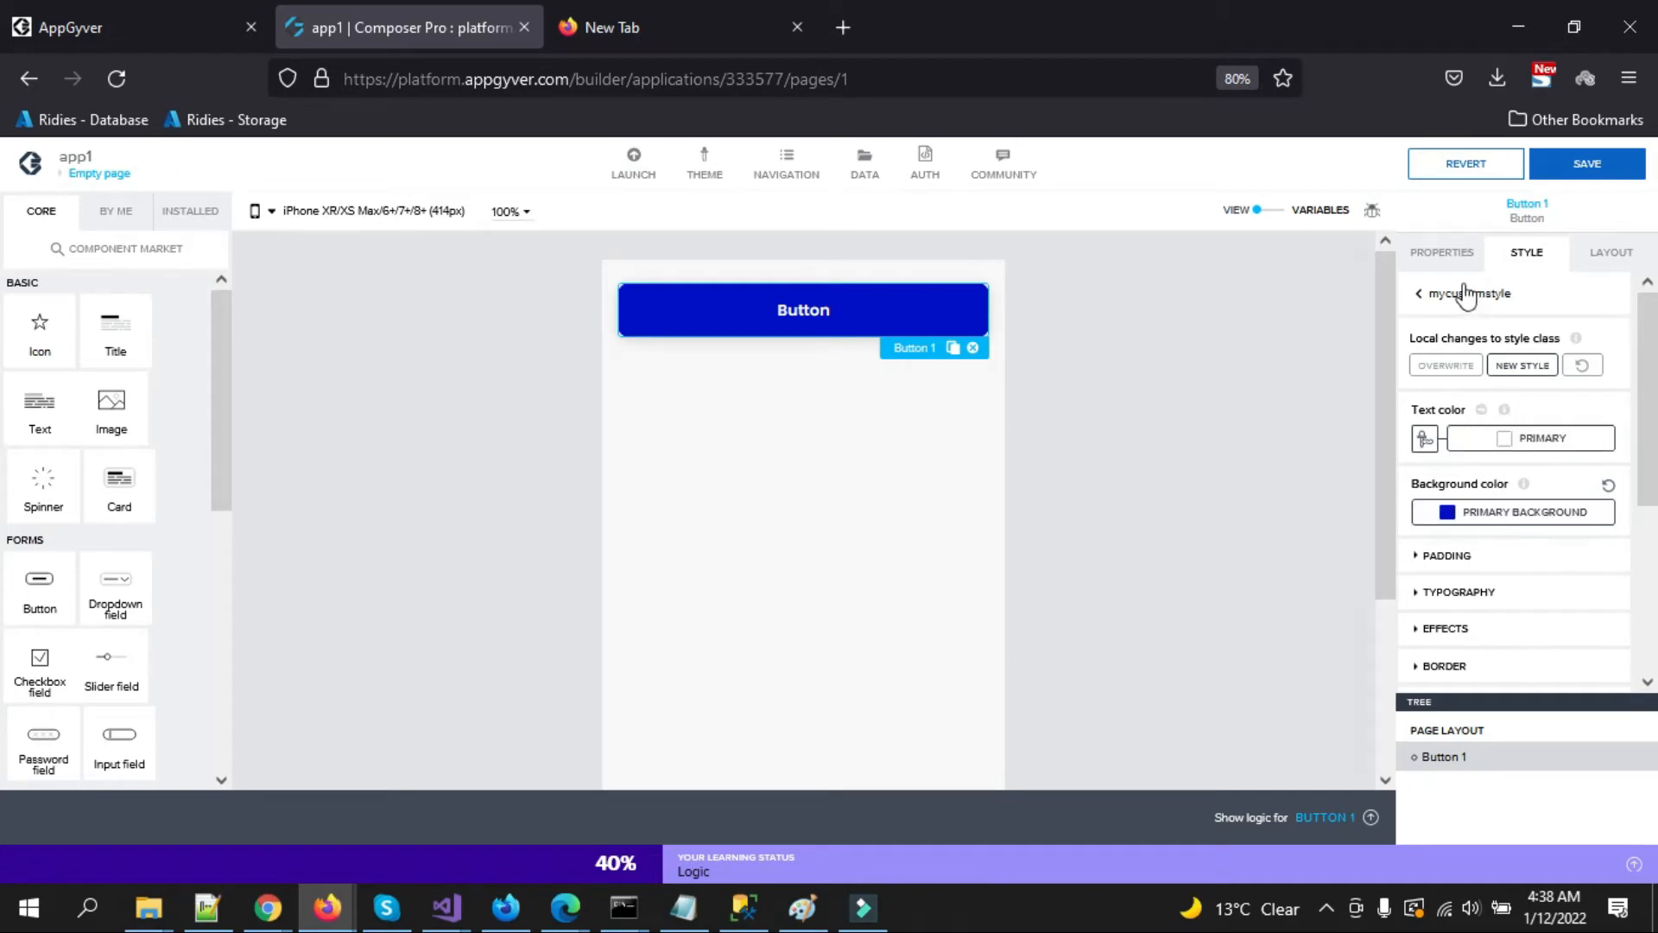
click(1421, 295)
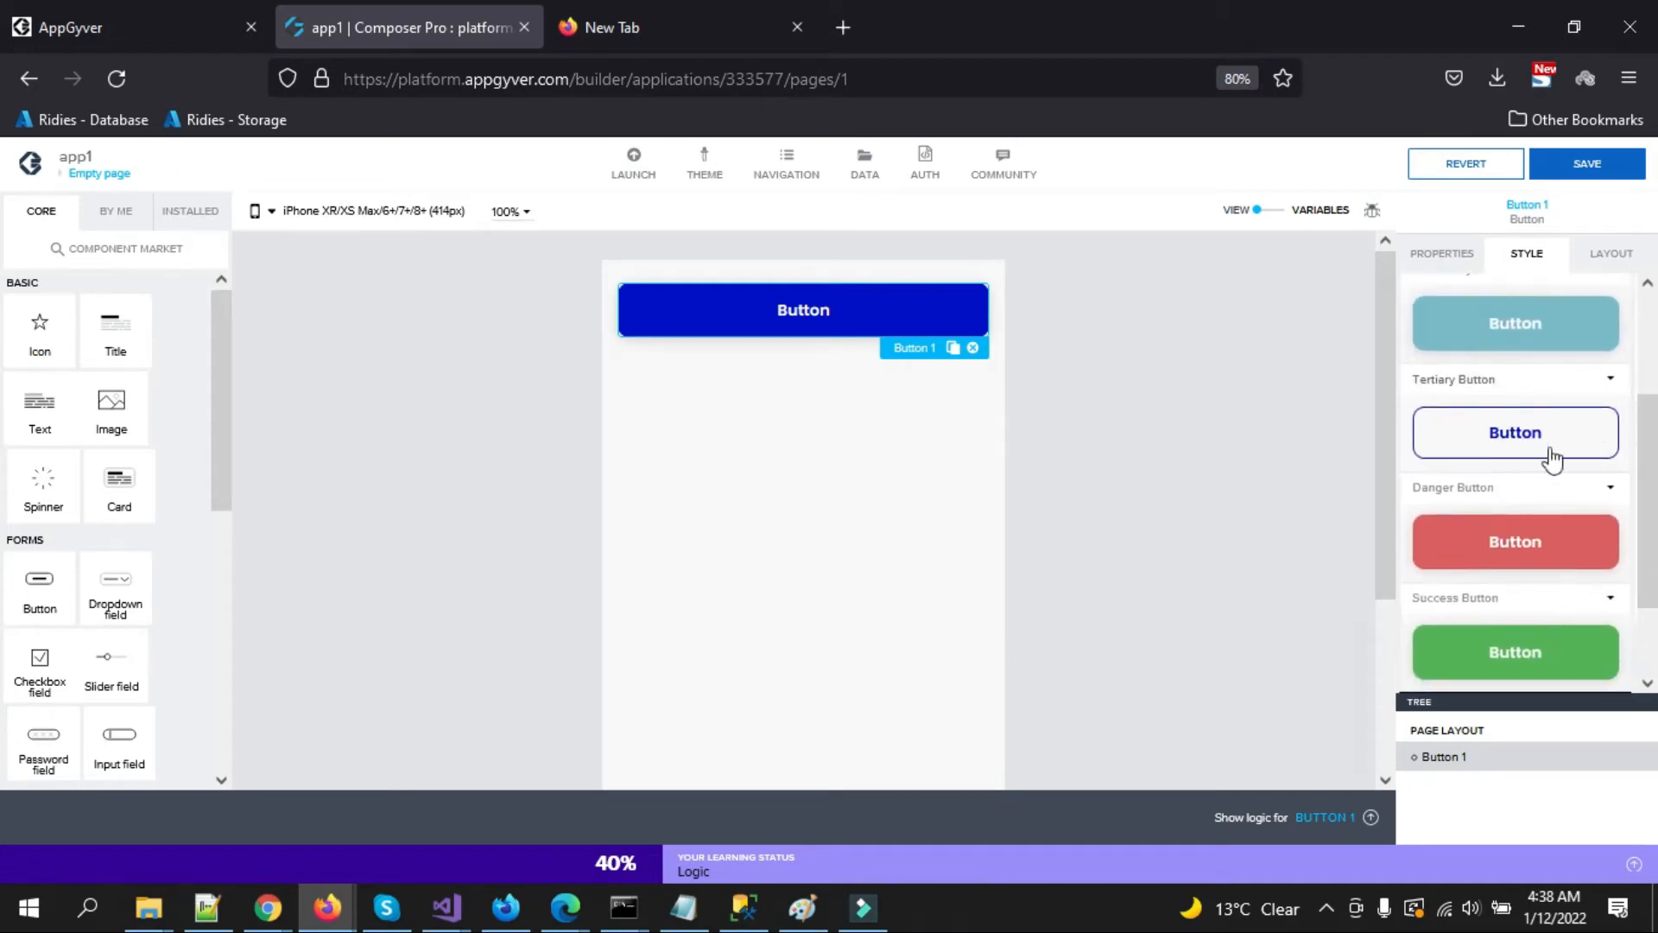
Open the mycustomstyle class for editing and set its text color to the Positive palette.
drag(1655, 449, 1656, 290)
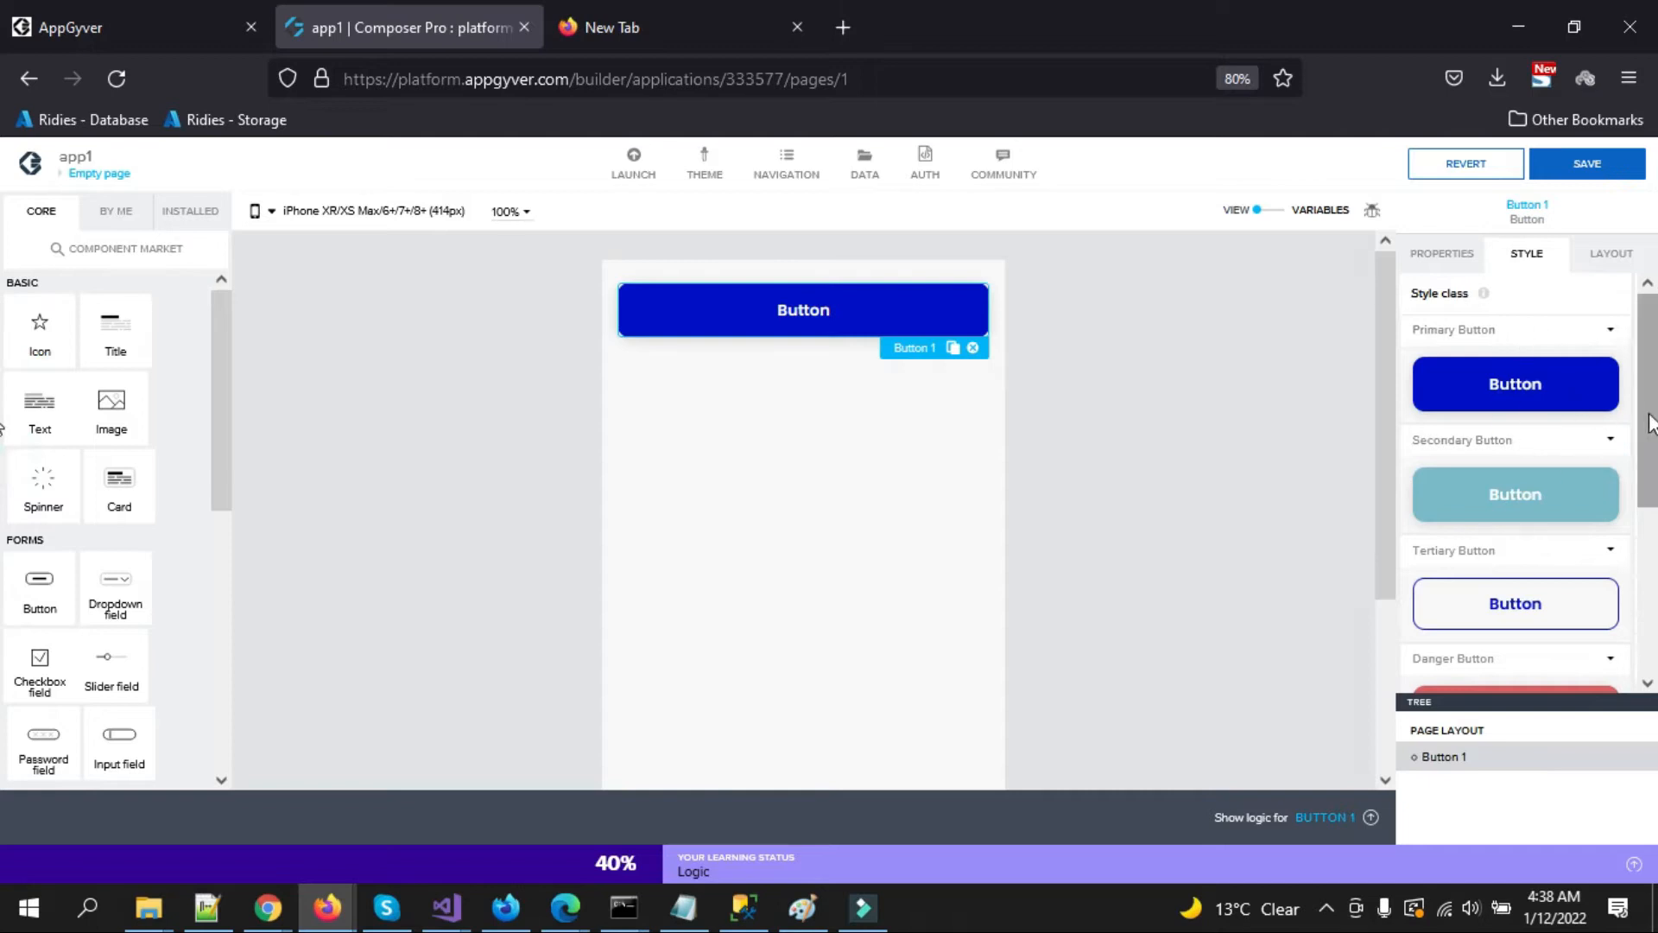
scroll(1590, 449, down, 2)
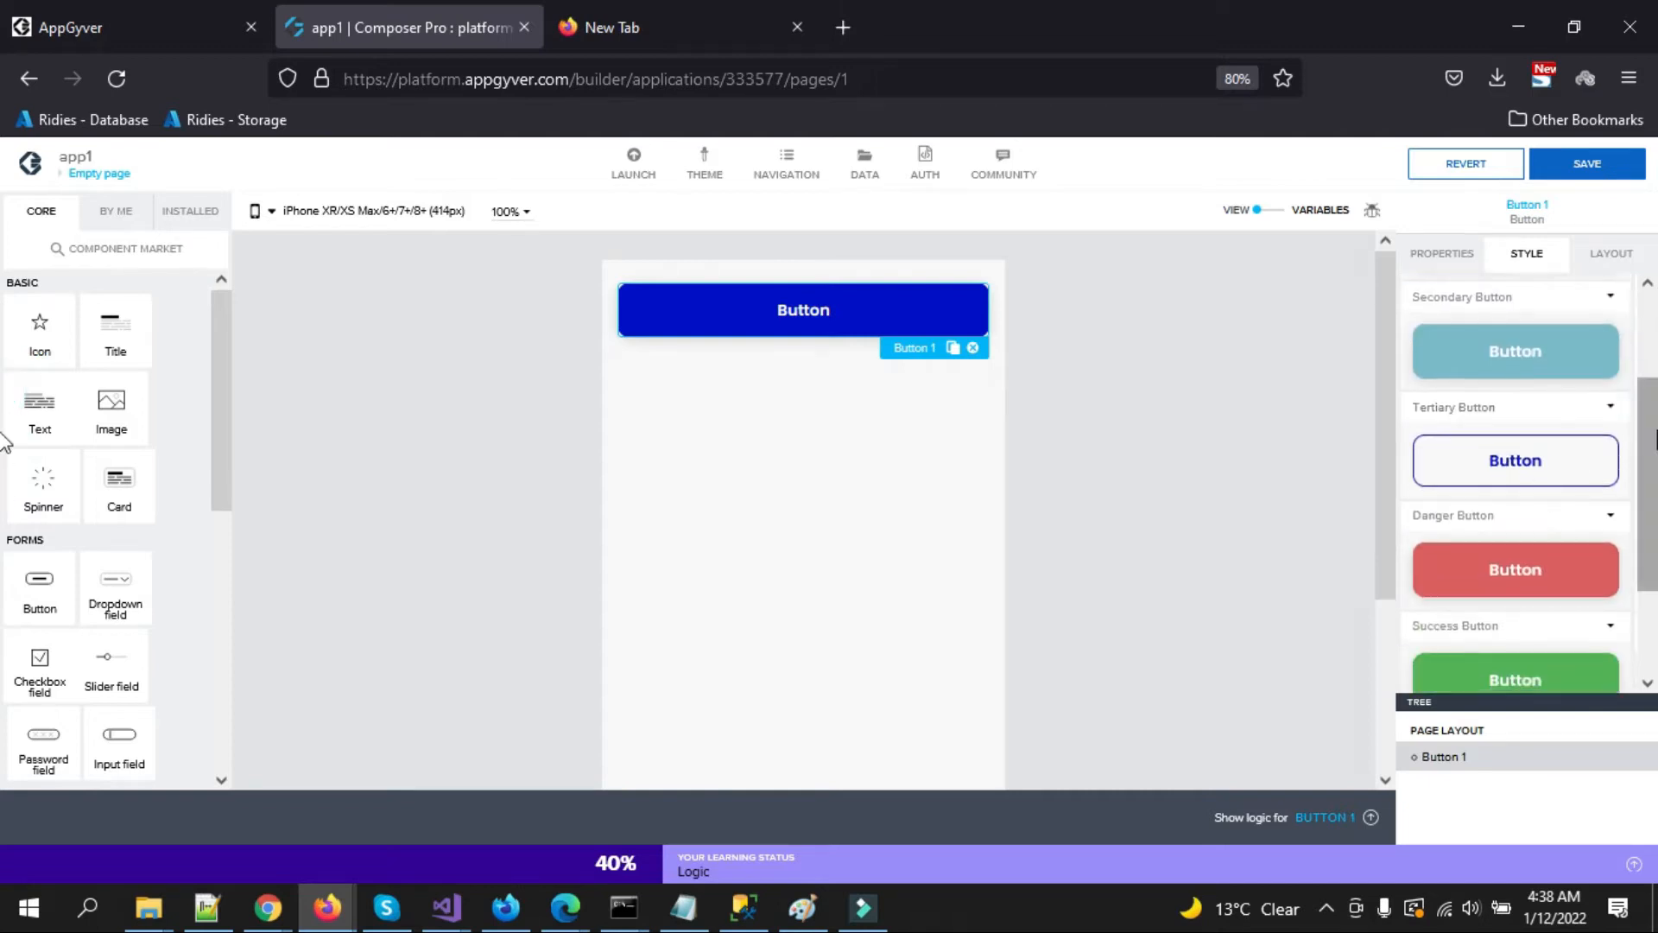
scroll(1630, 519, down, 2)
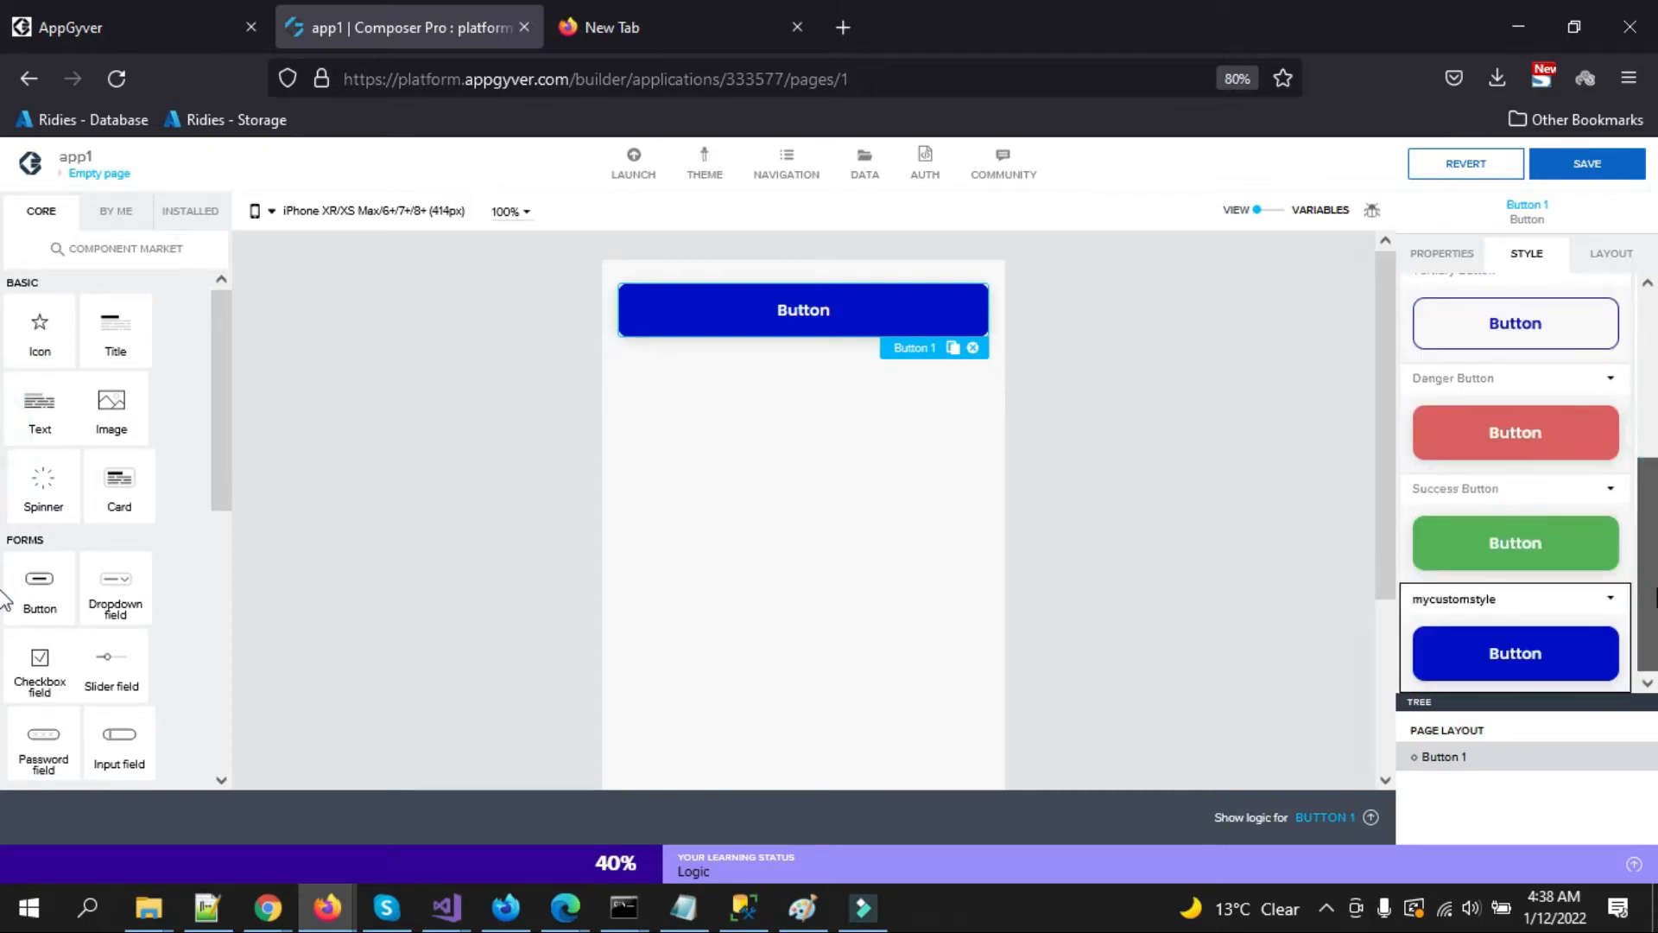
click(1611, 600)
click(1534, 632)
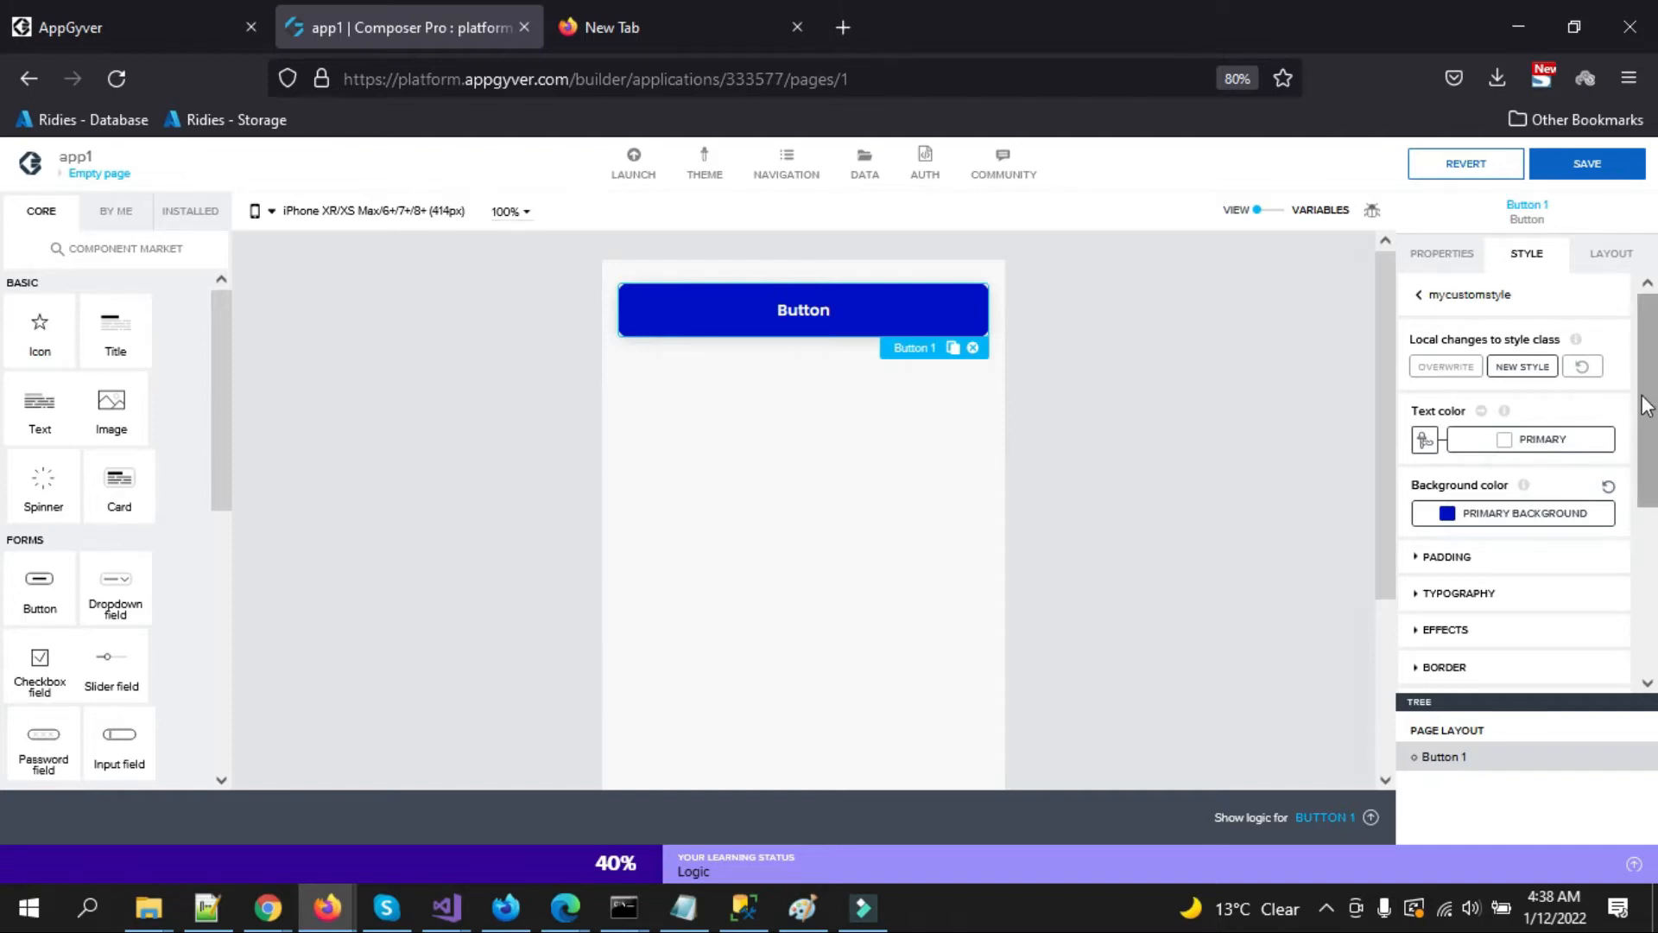
scroll(1641, 384, down, 1)
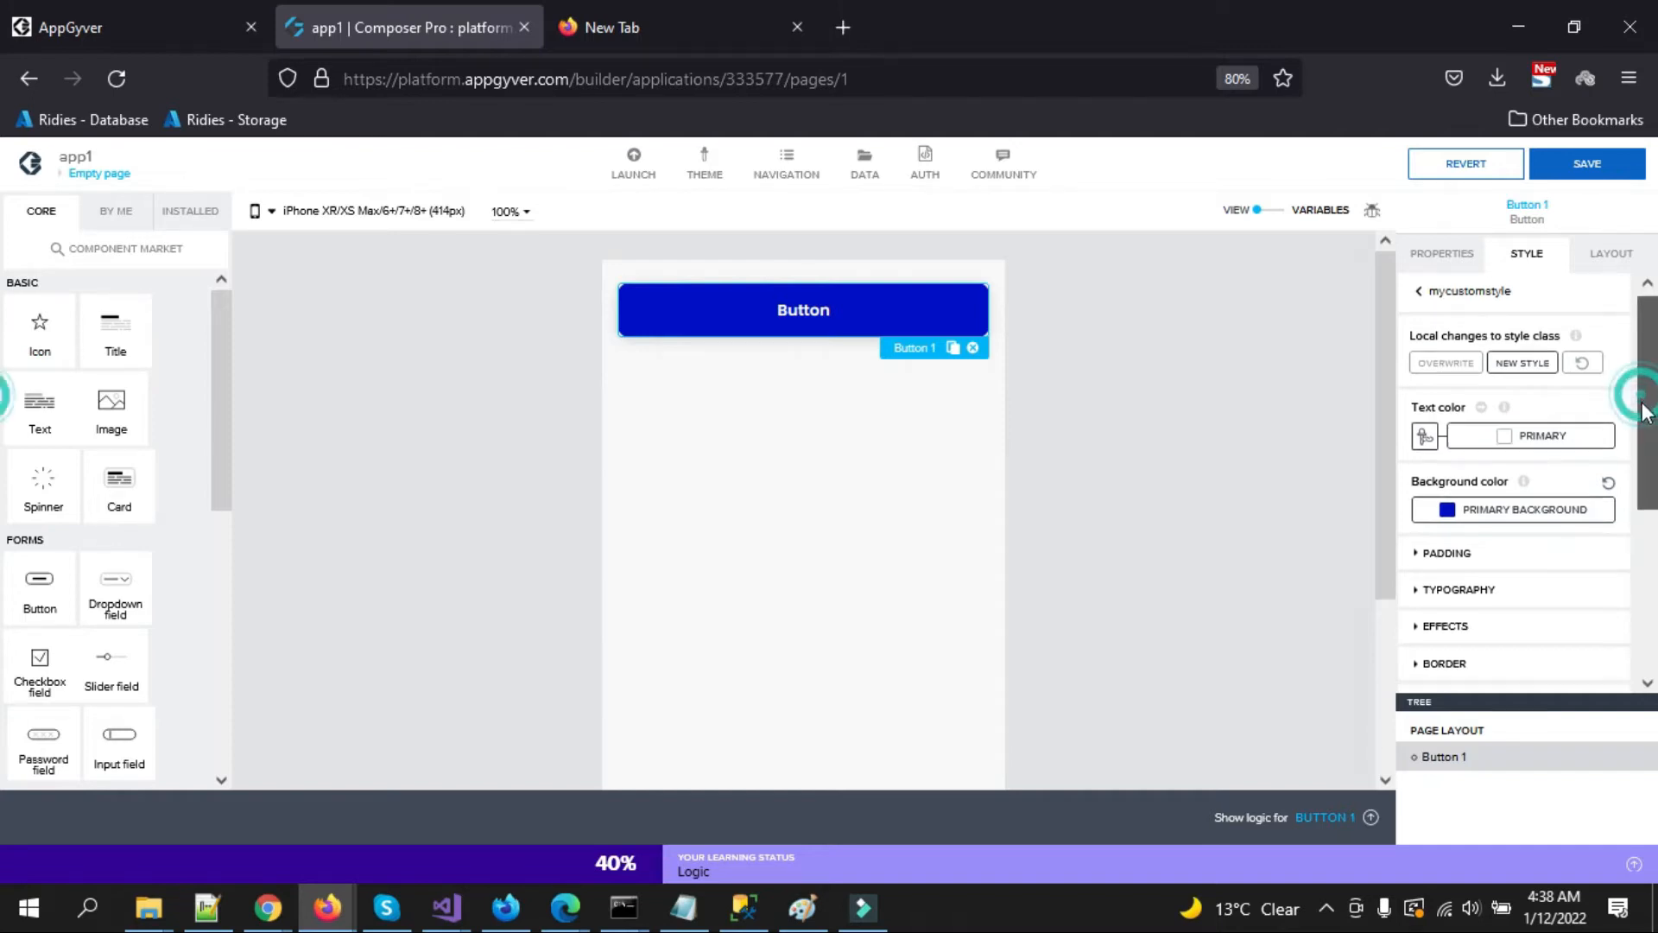
click(1512, 421)
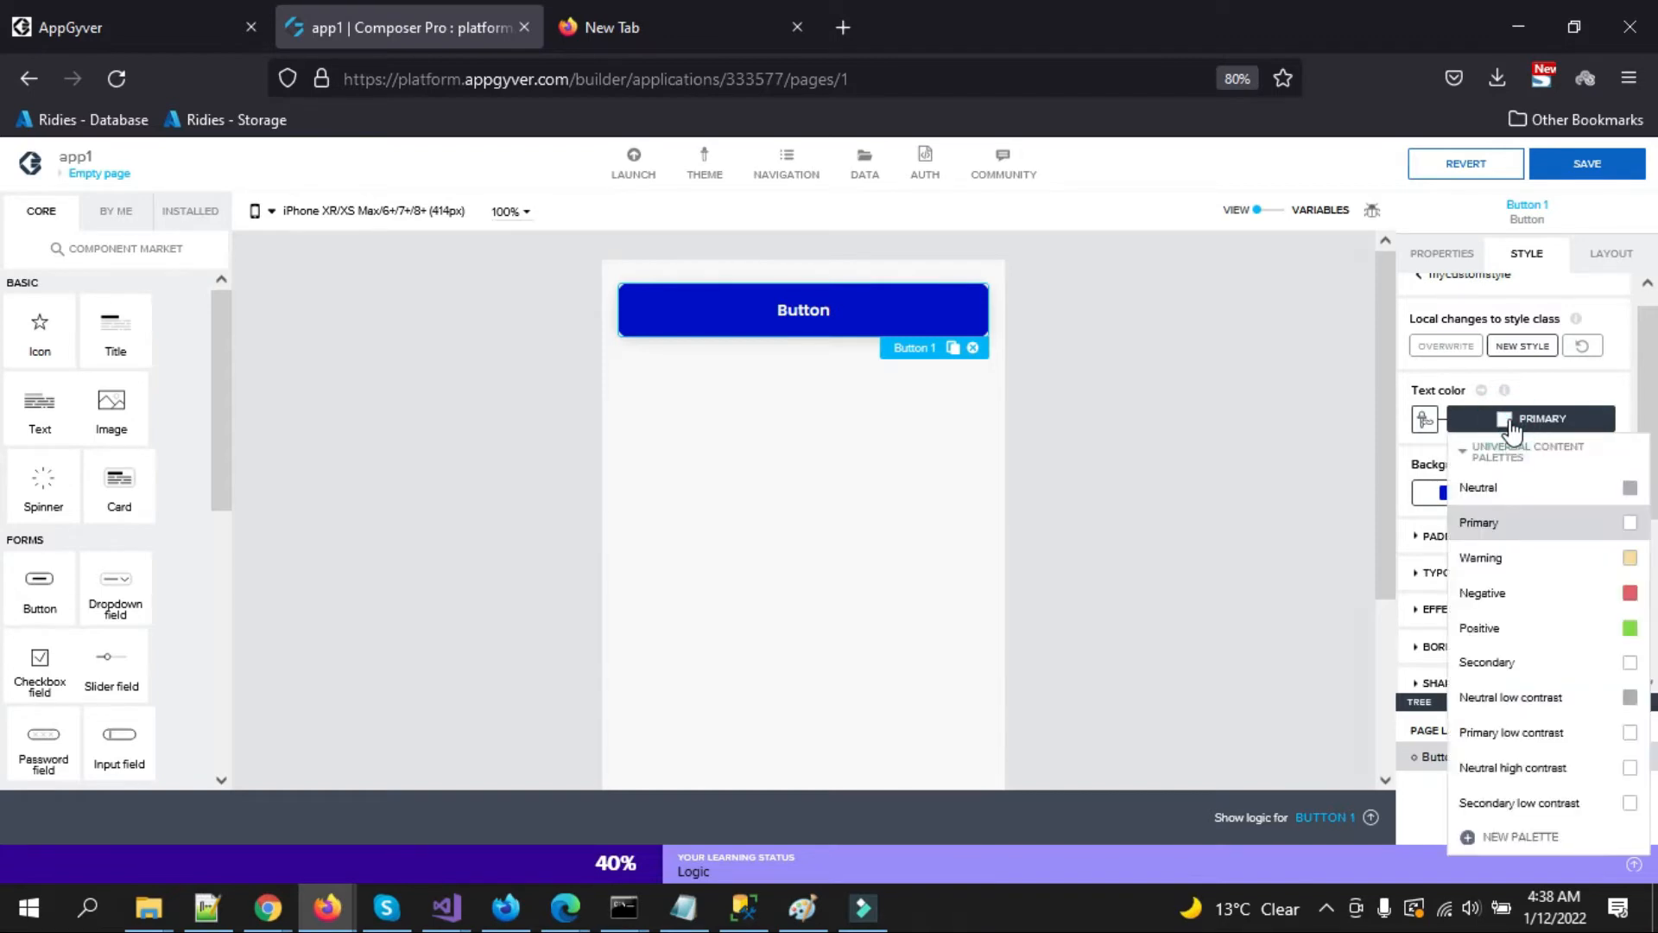
click(1522, 629)
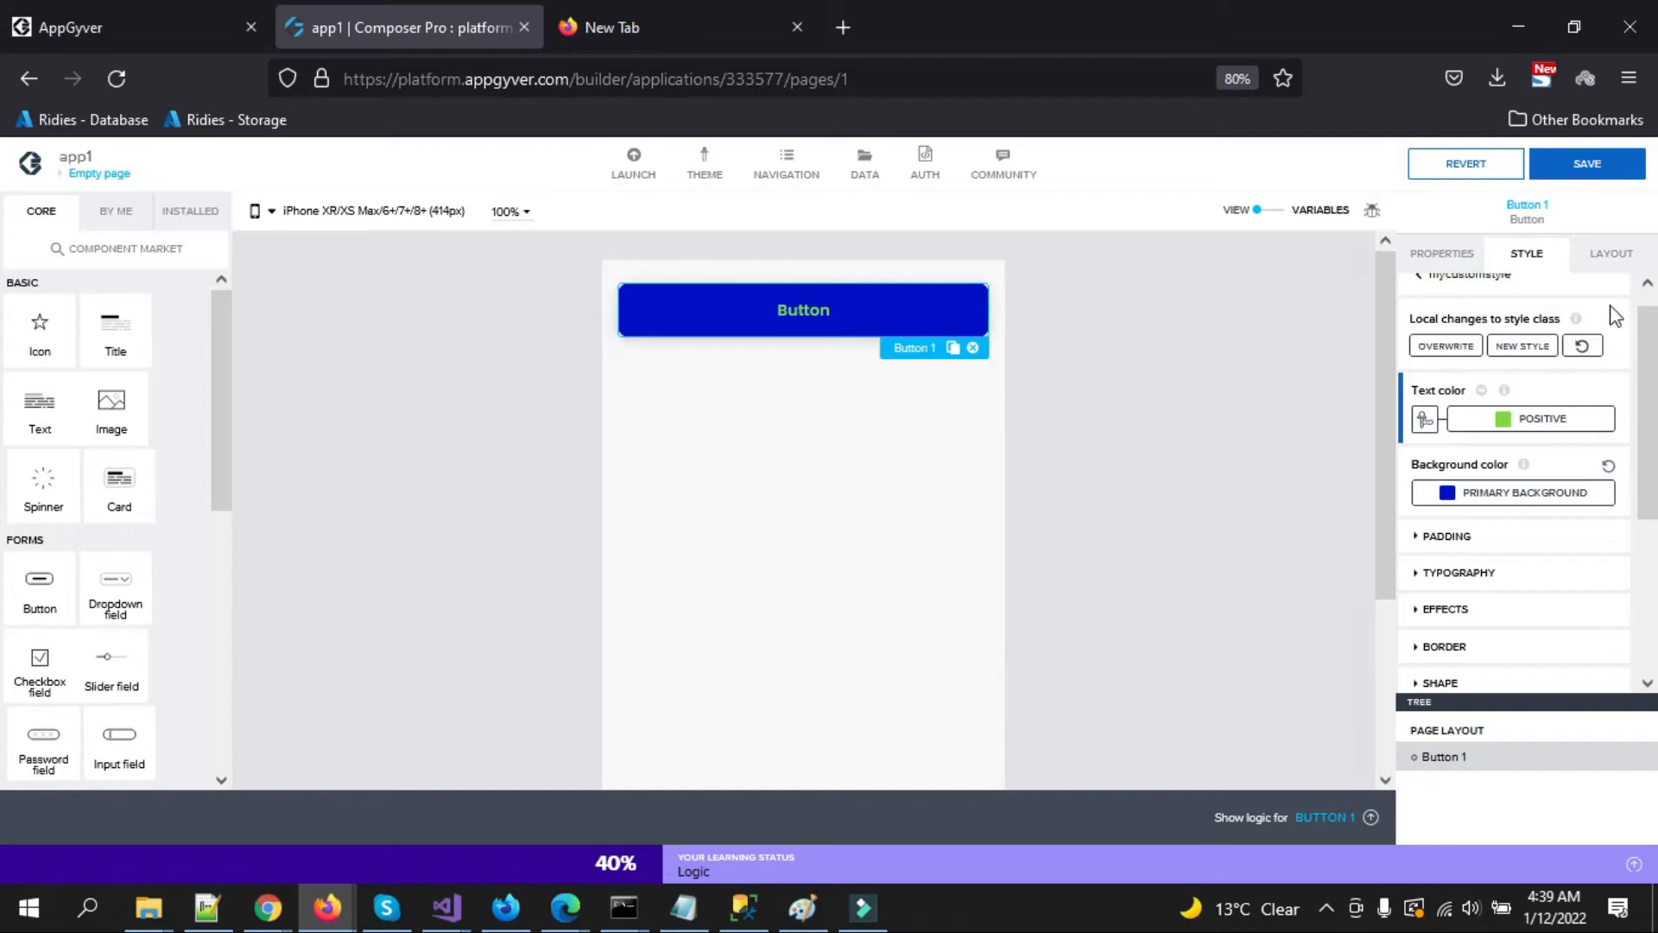
Look through the background color choices available for the button's custom style.
scroll(1504, 418, down, 1)
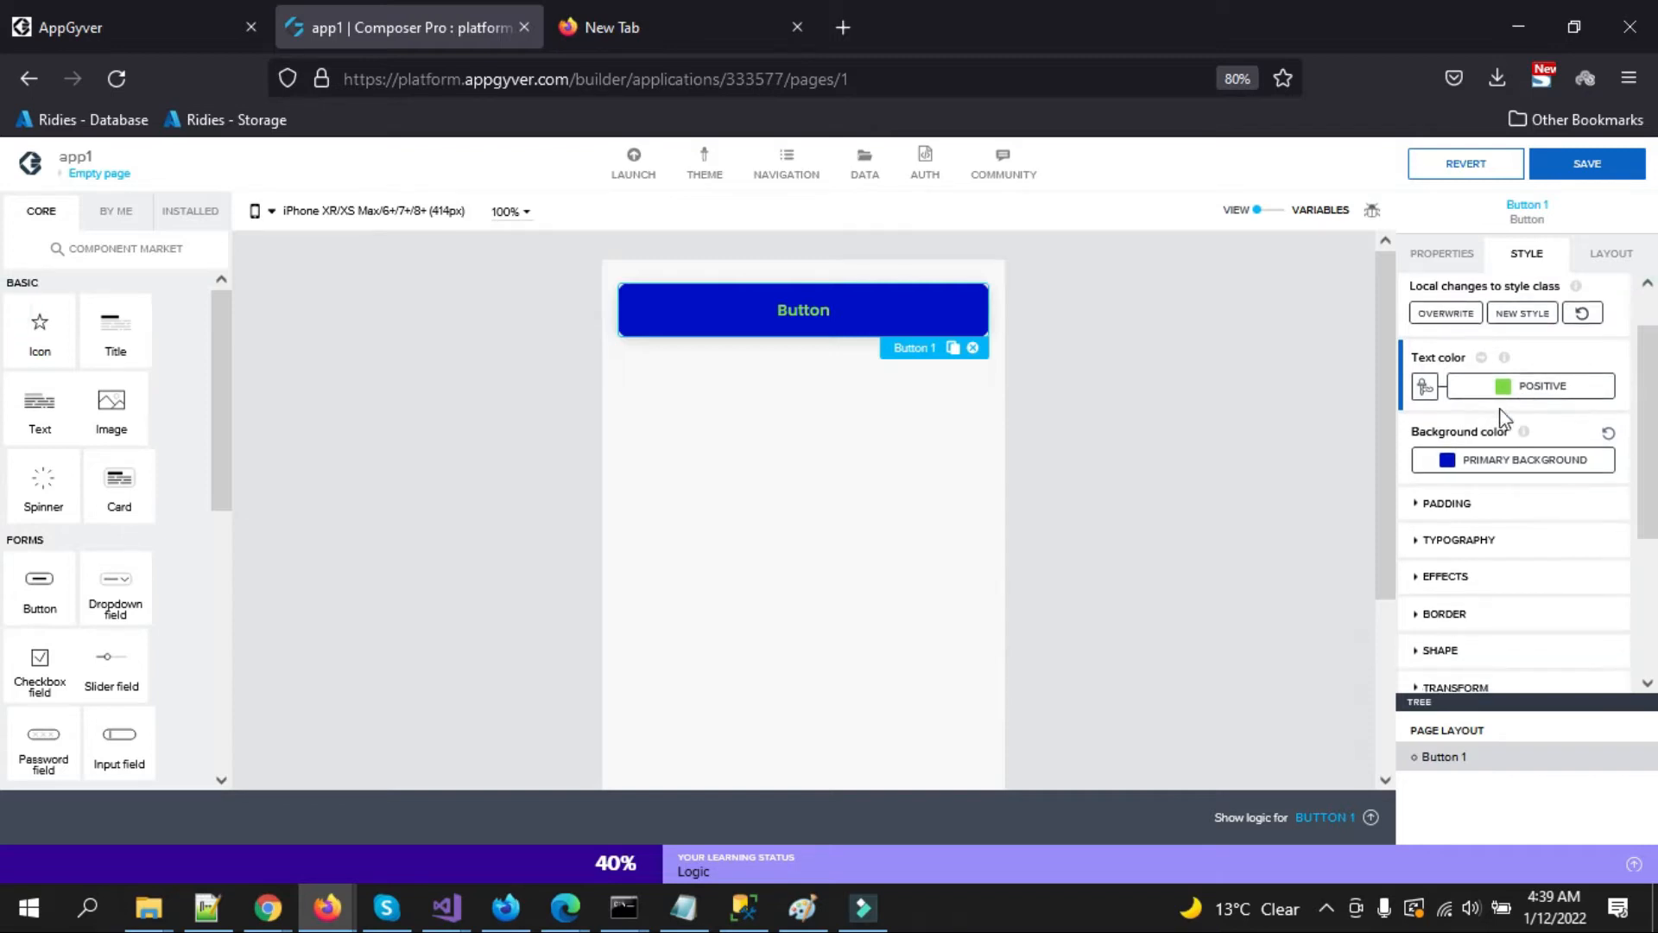
click(1479, 461)
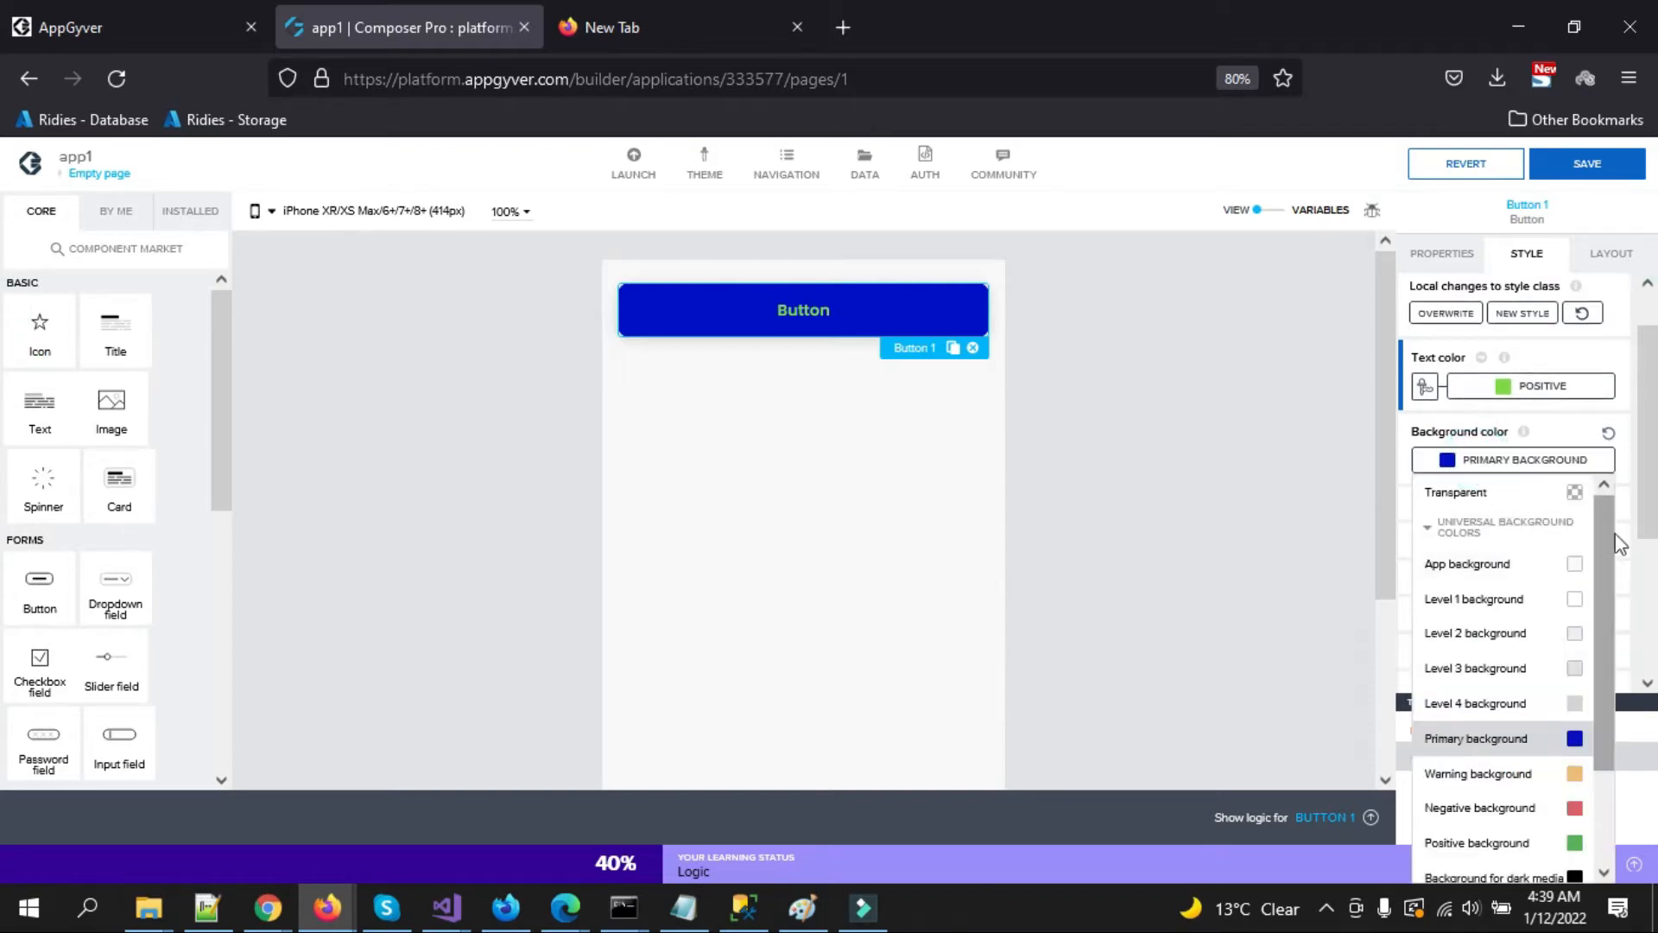
drag(1652, 452, 1651, 503)
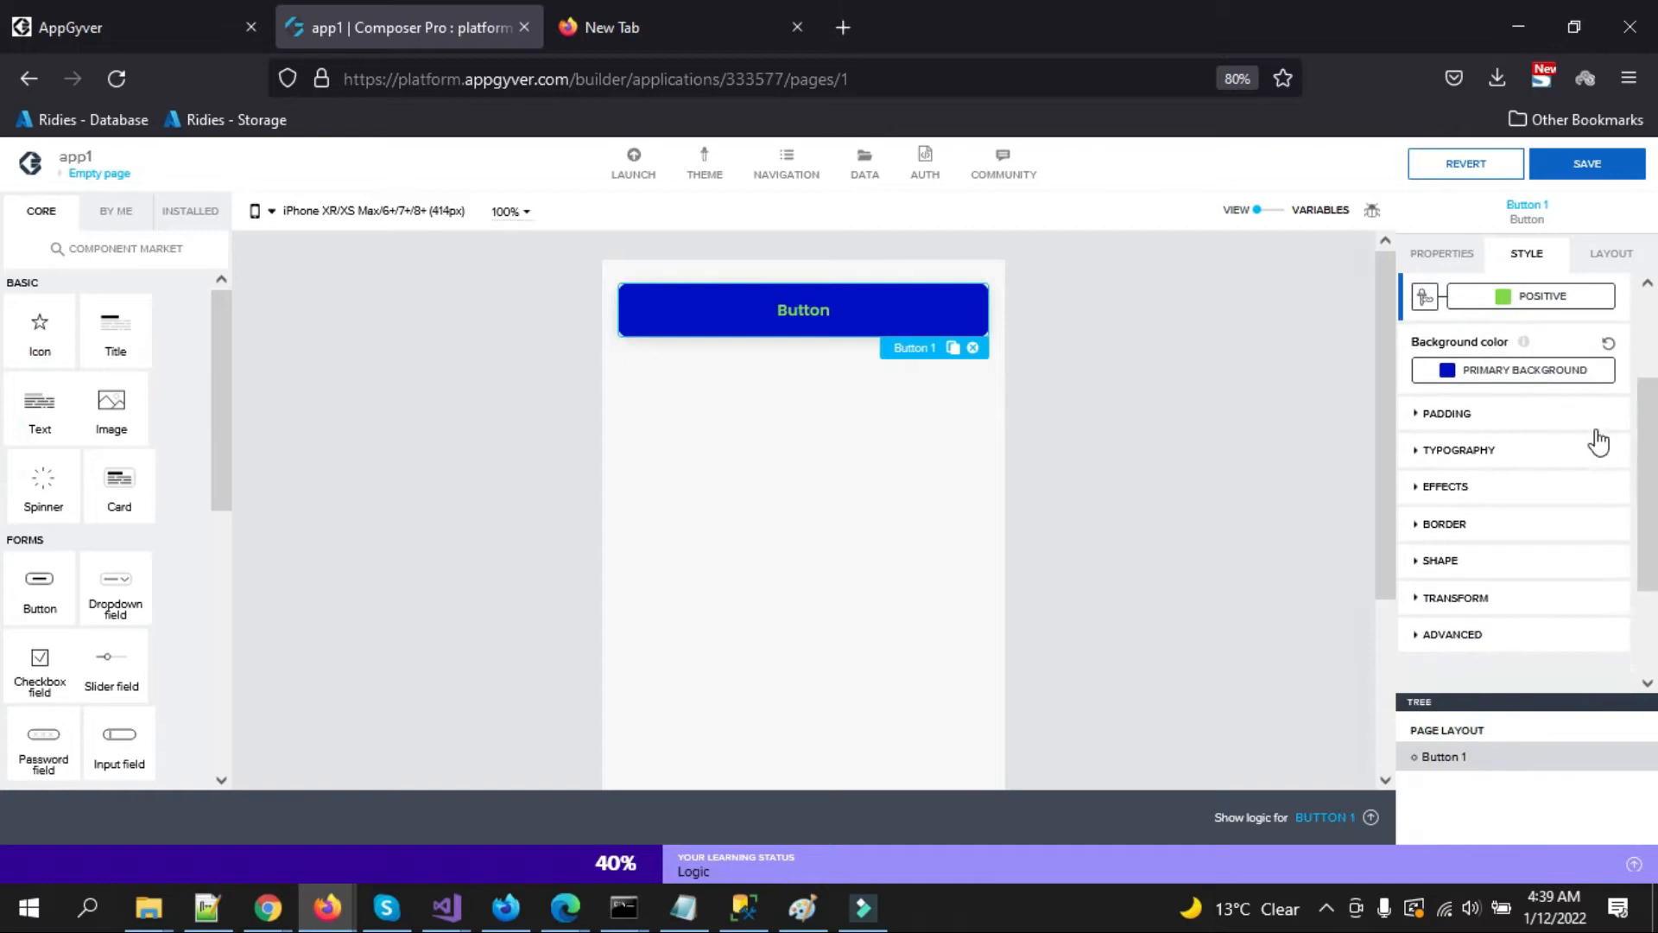
Create a new background palette named myyellow with custom color #F7C105 and apply it as the button's background color.
click(1568, 368)
scroll(1606, 484, down, 1)
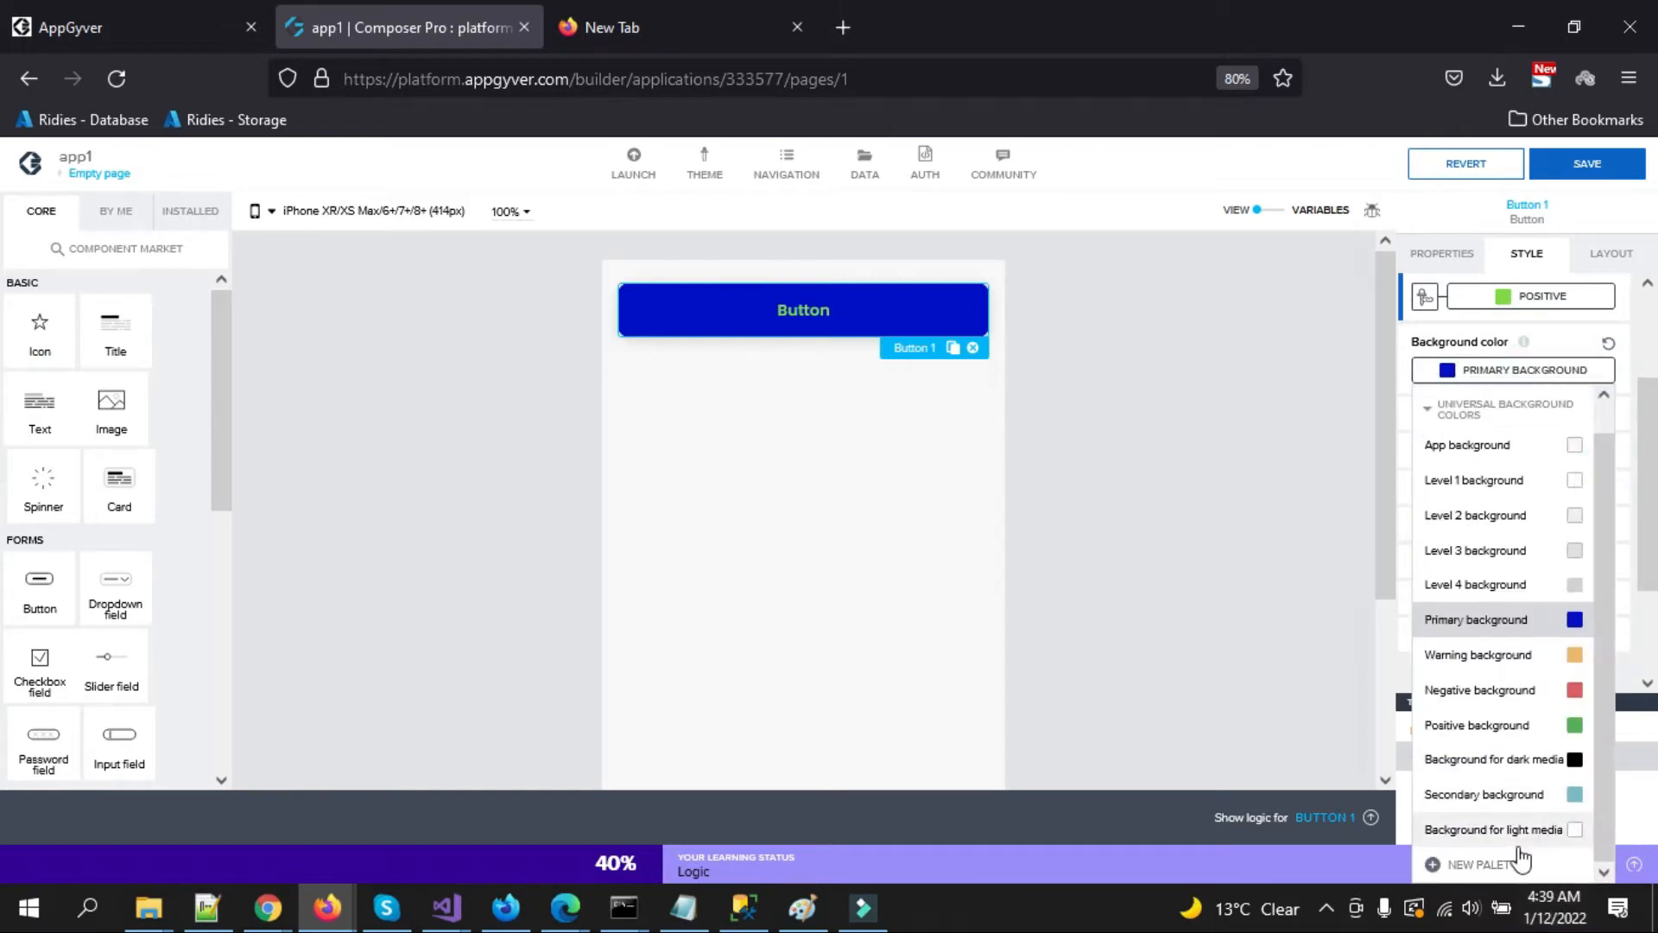
click(1479, 866)
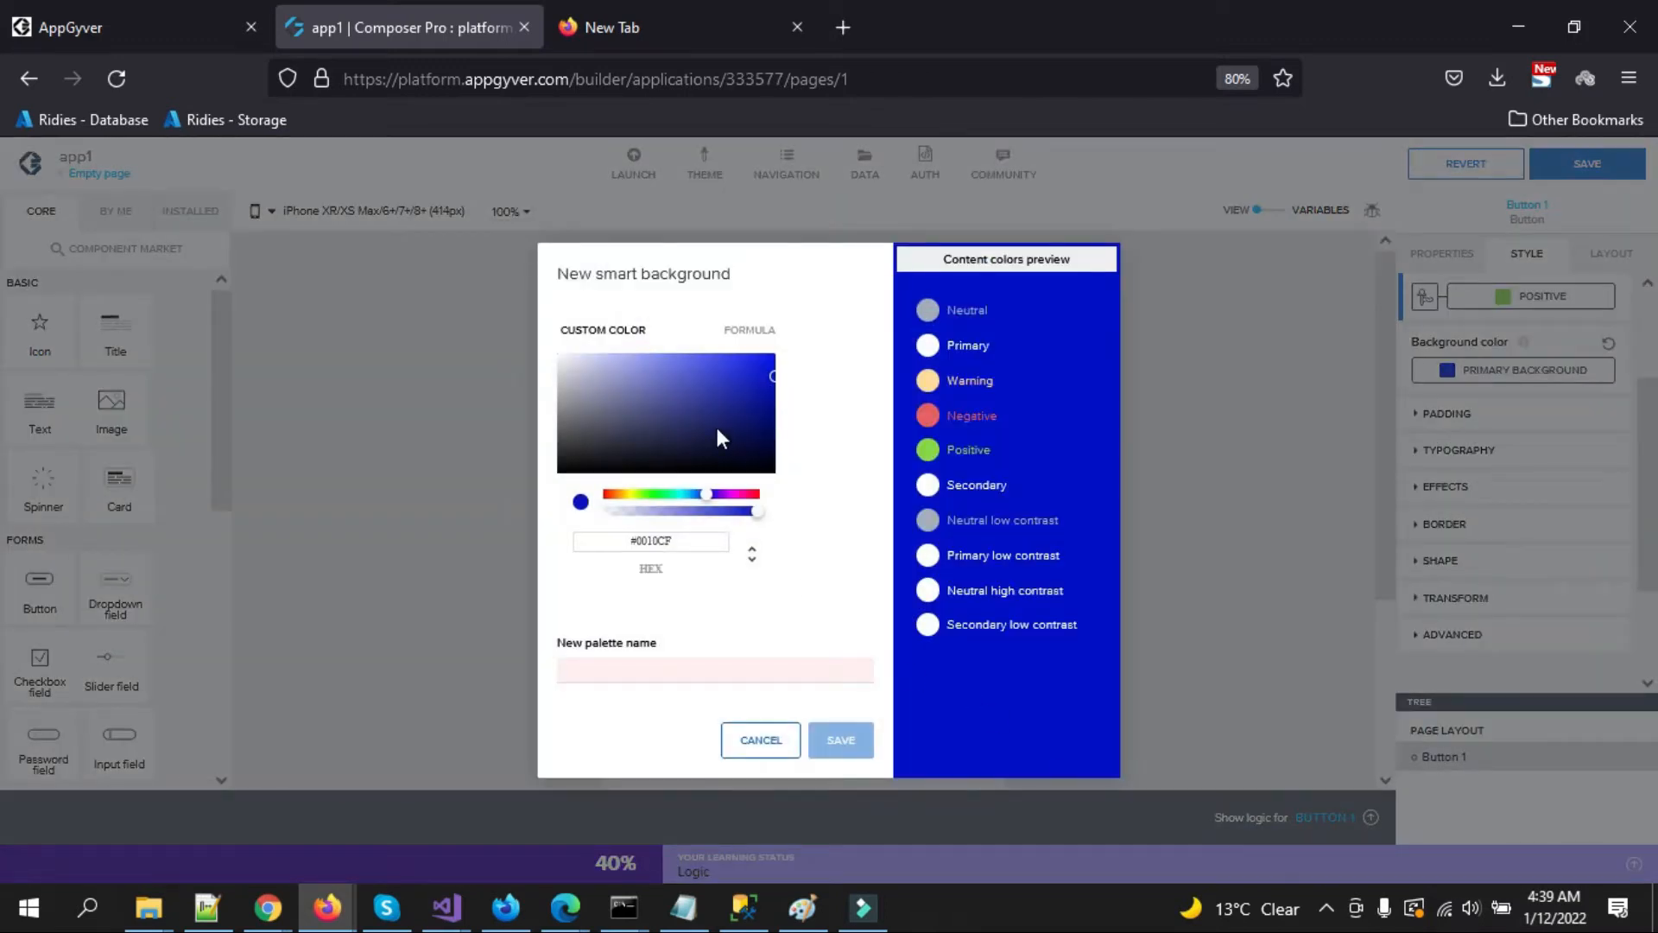
drag(661, 453, 629, 396)
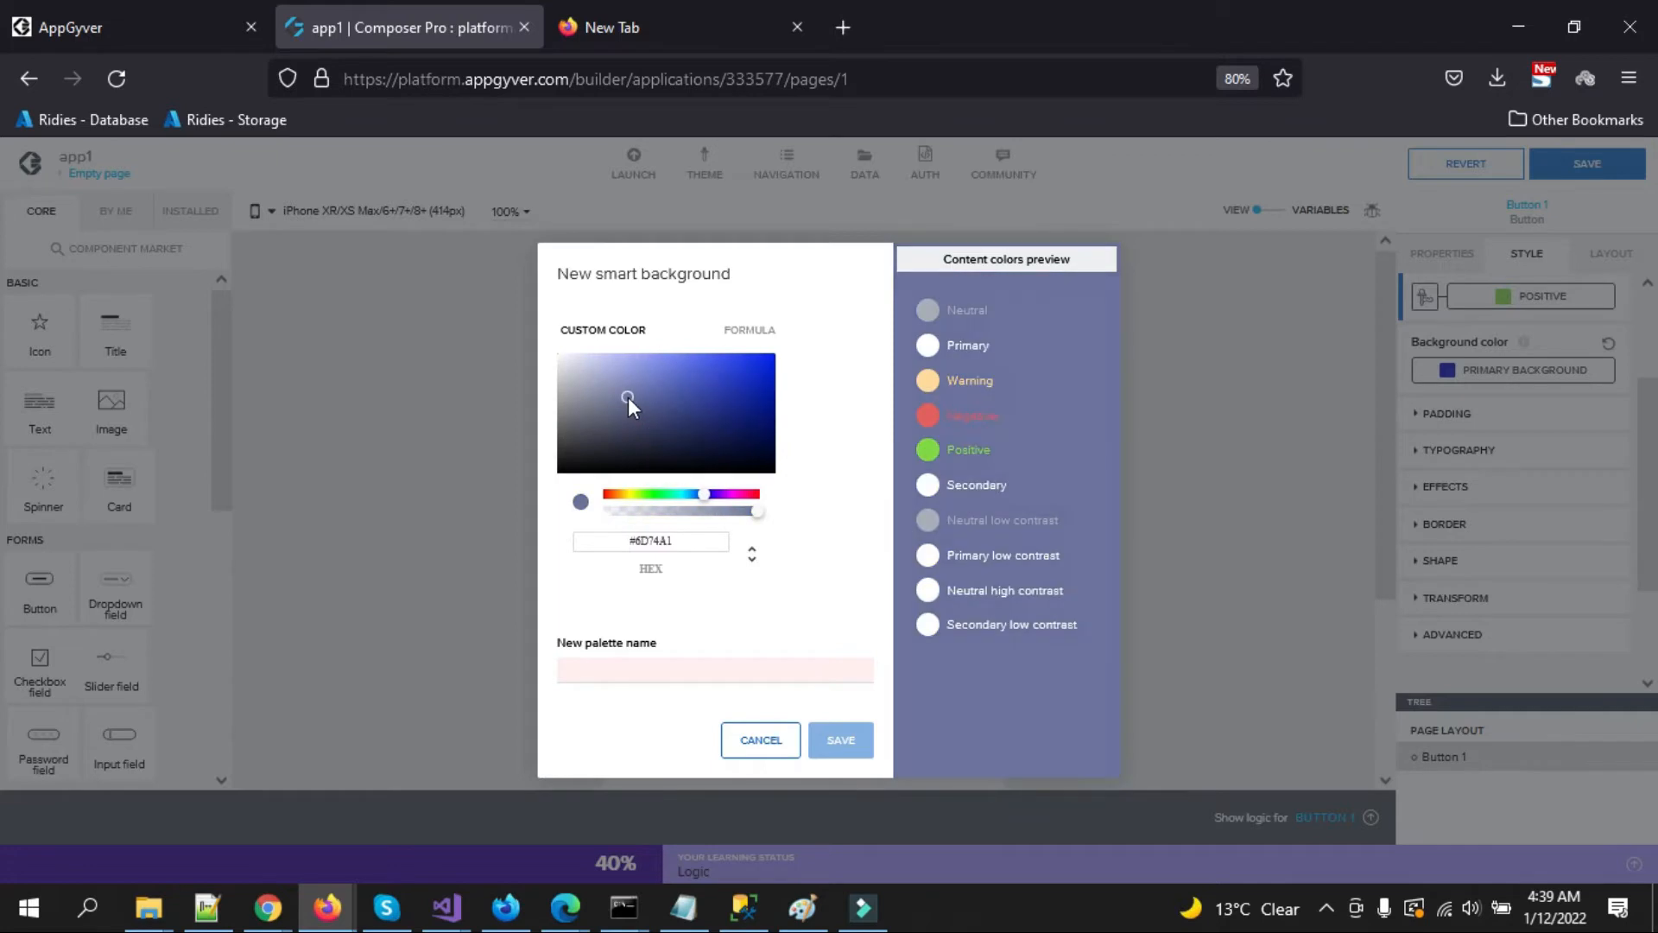
drag(704, 493, 624, 501)
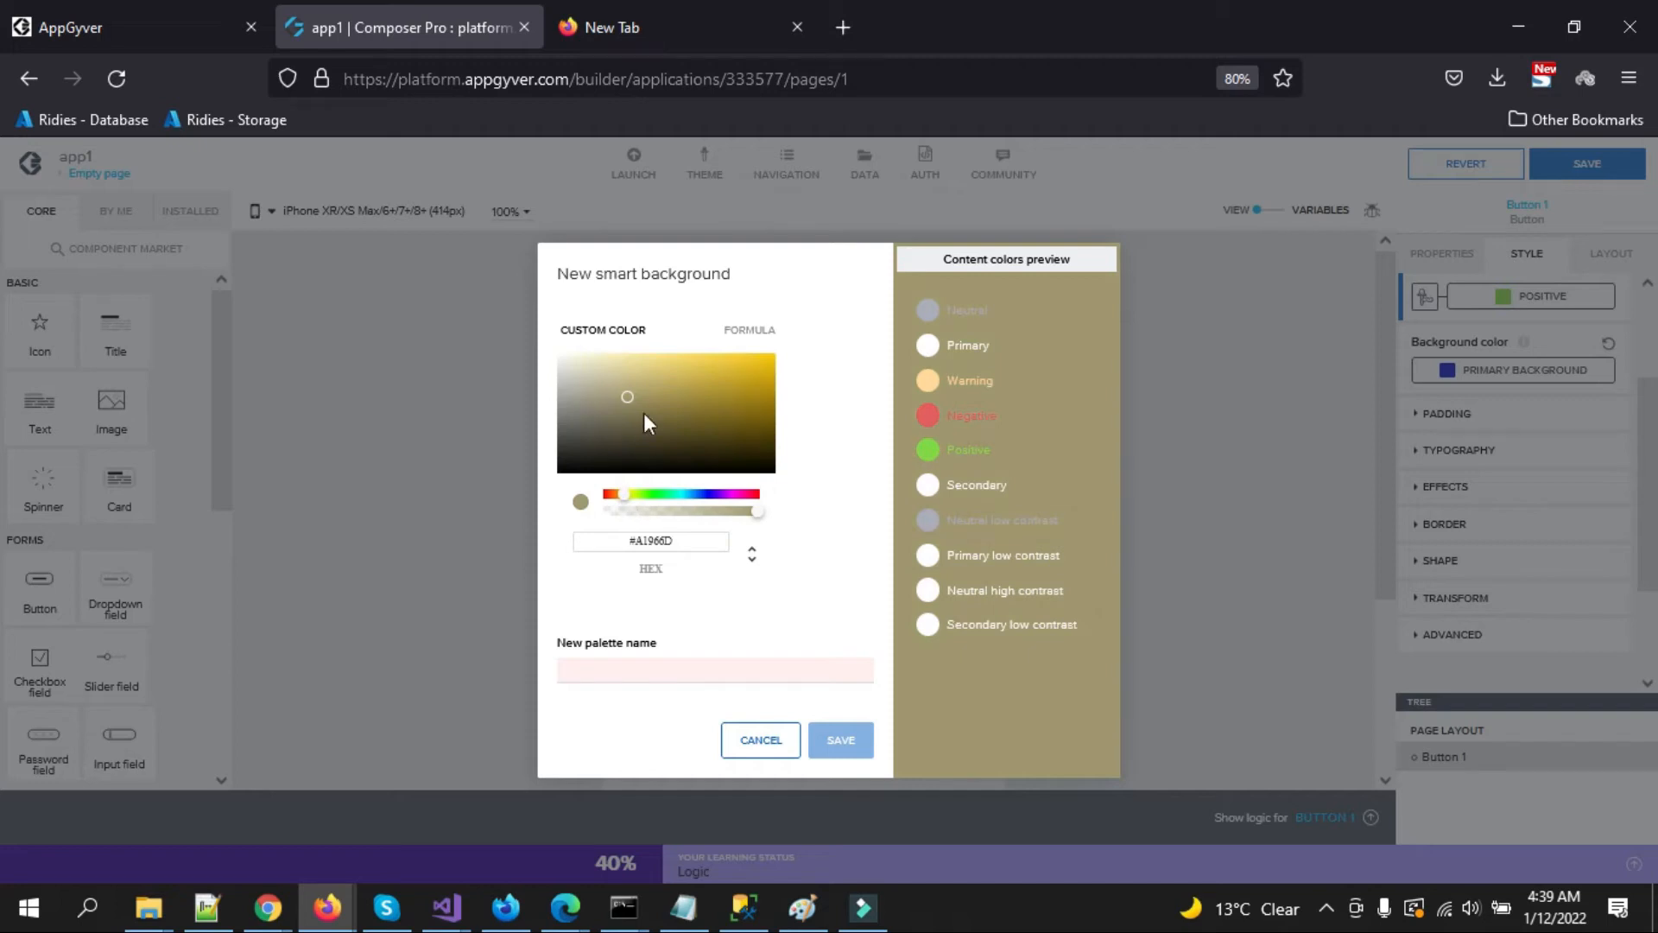
drag(627, 399, 771, 357)
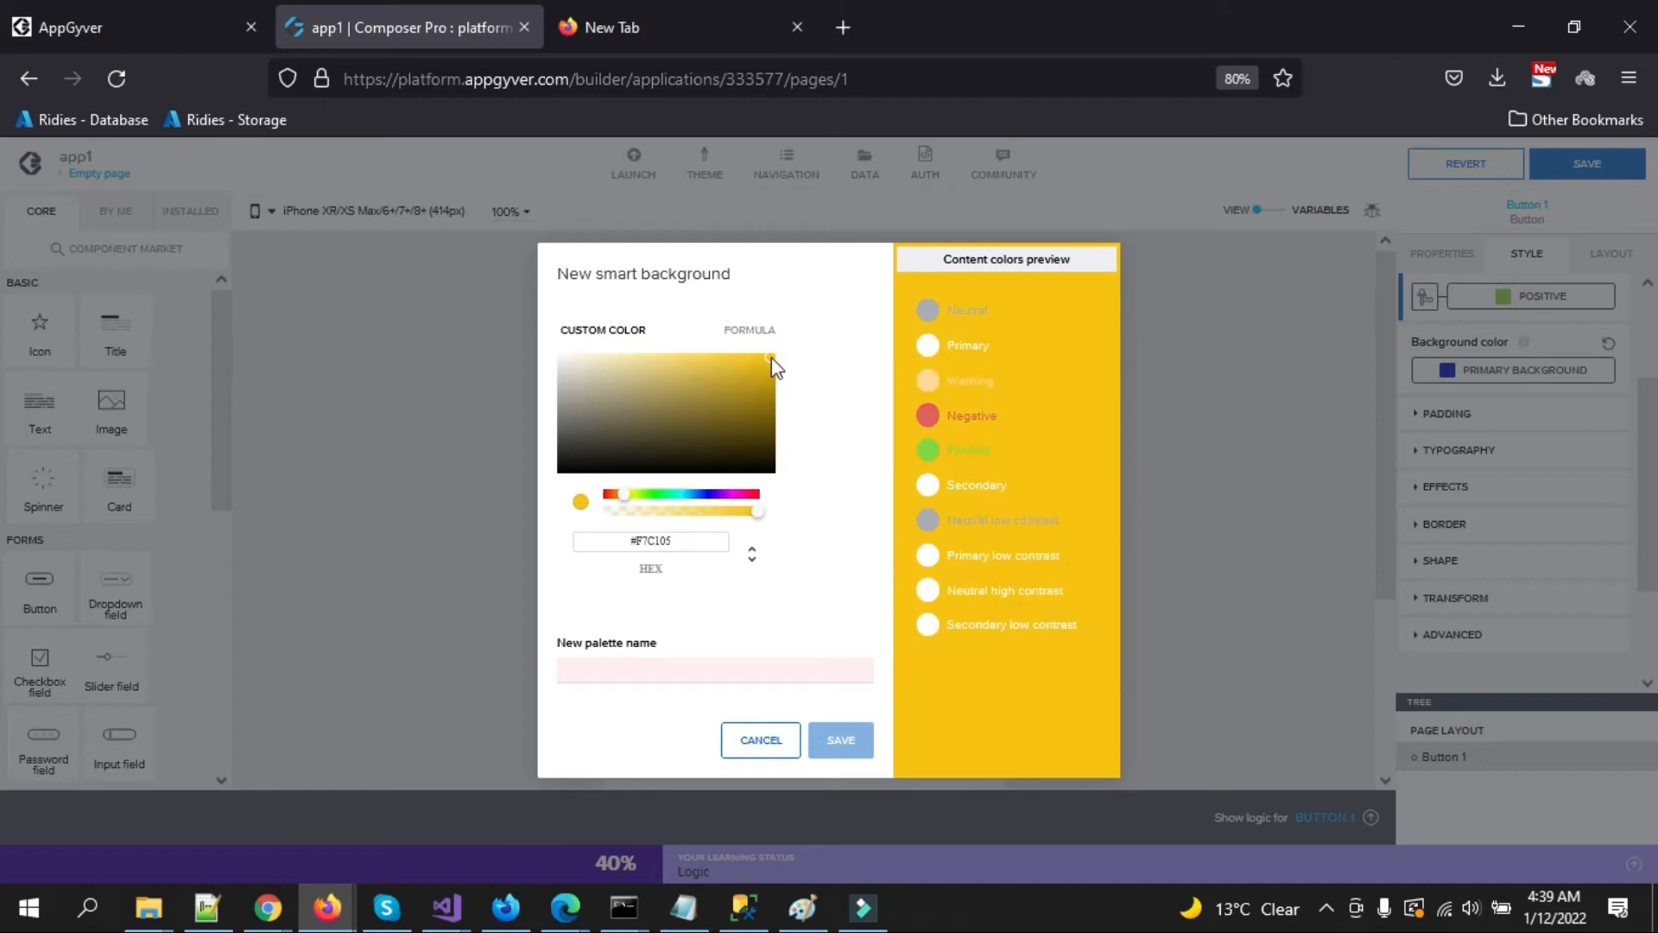
click(712, 667)
text(myyellow)
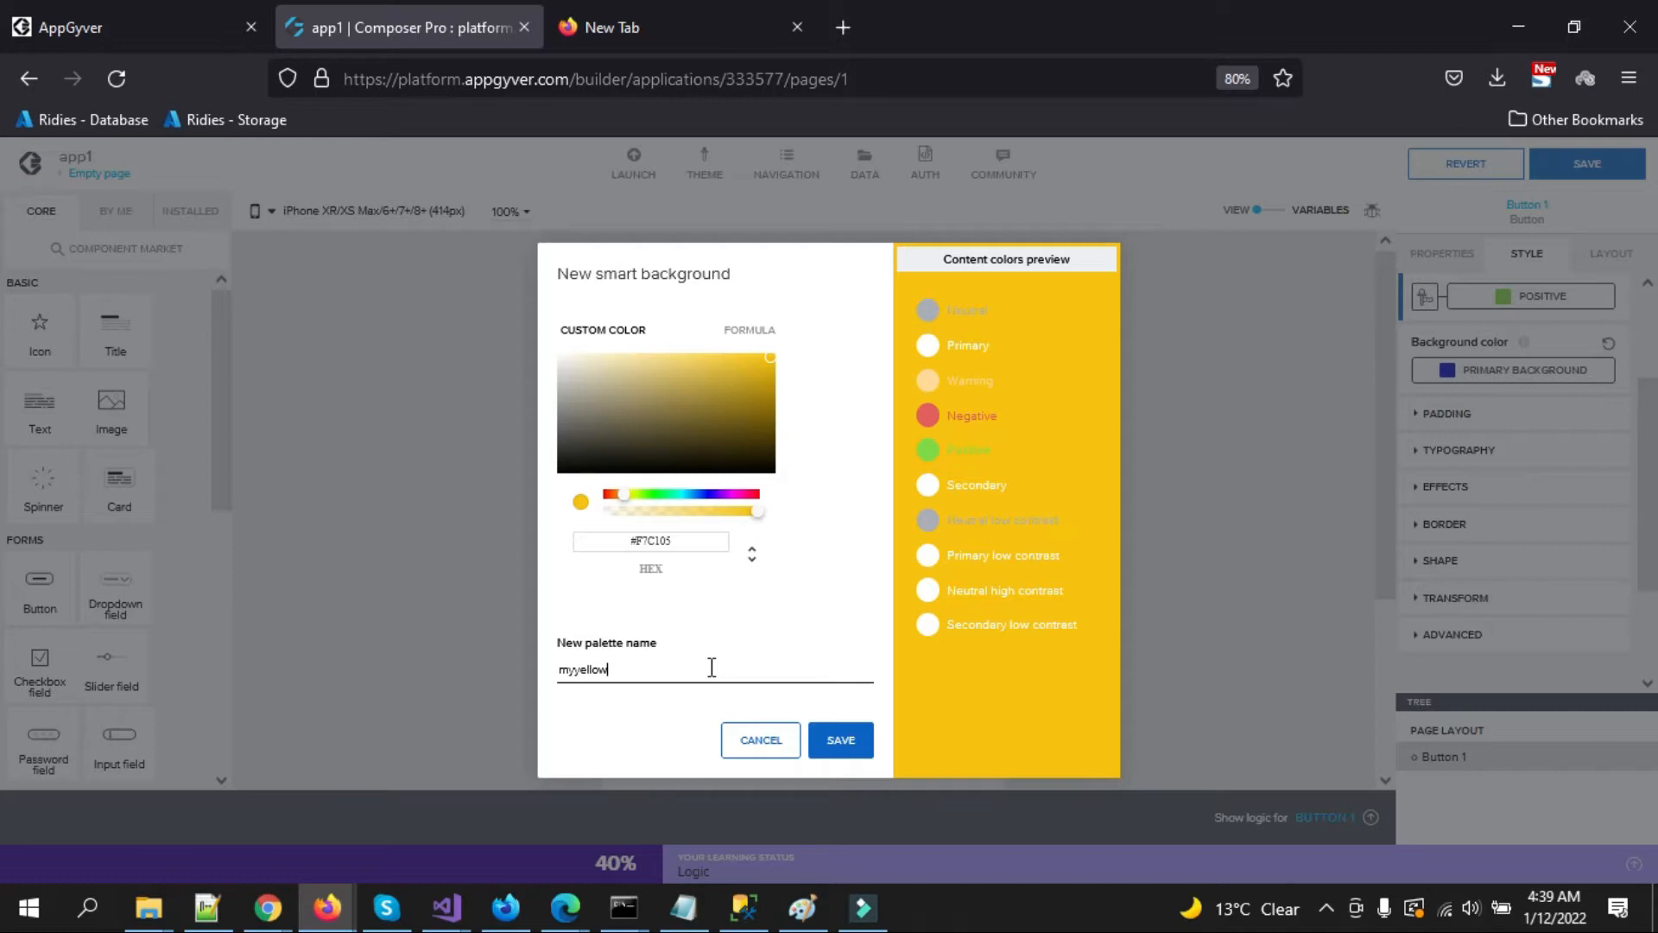
click(835, 741)
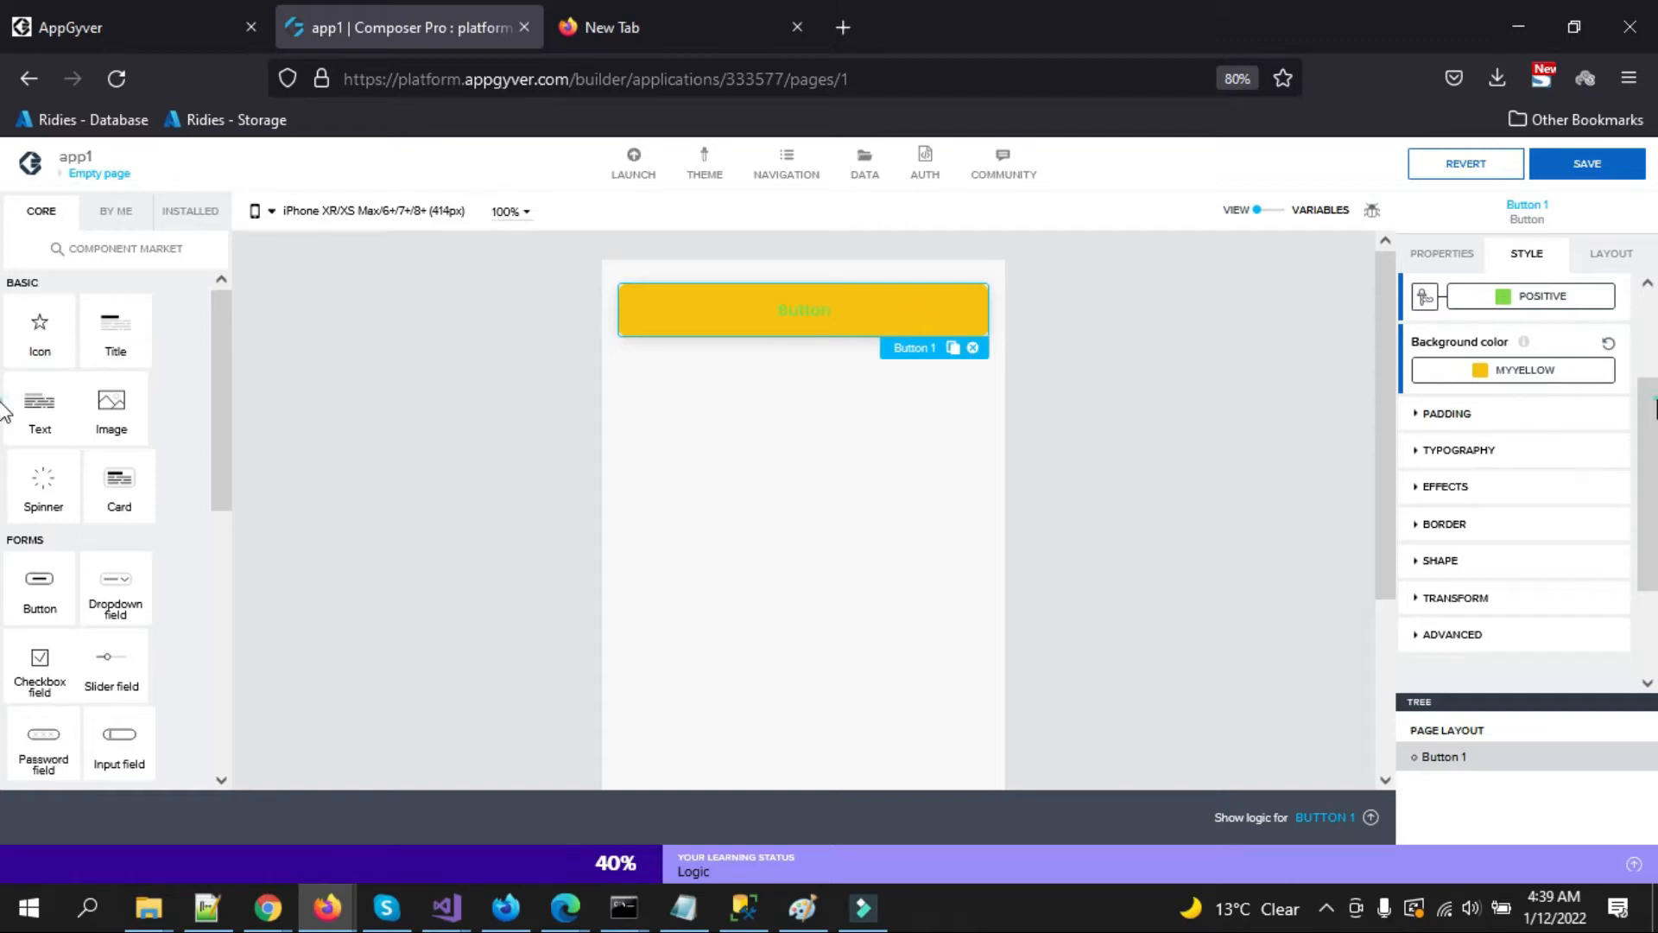
Reselect the button and examine the universal and custom palette groups among its background color choices.
scroll(1641, 397, up, 1)
click(1540, 428)
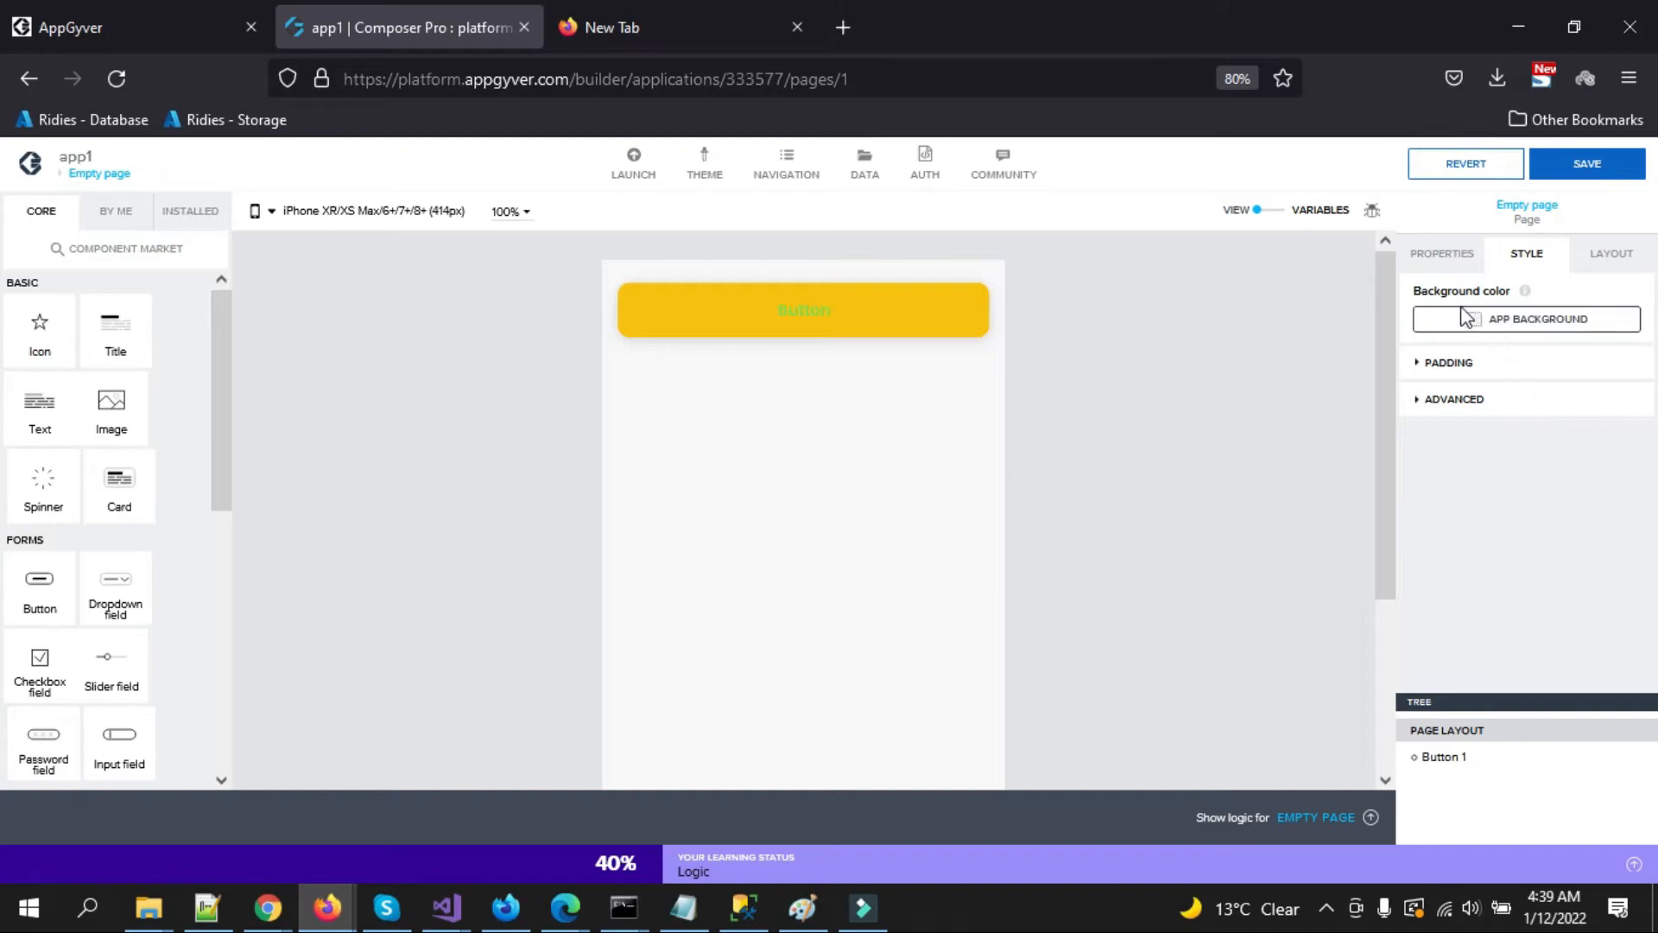
click(900, 309)
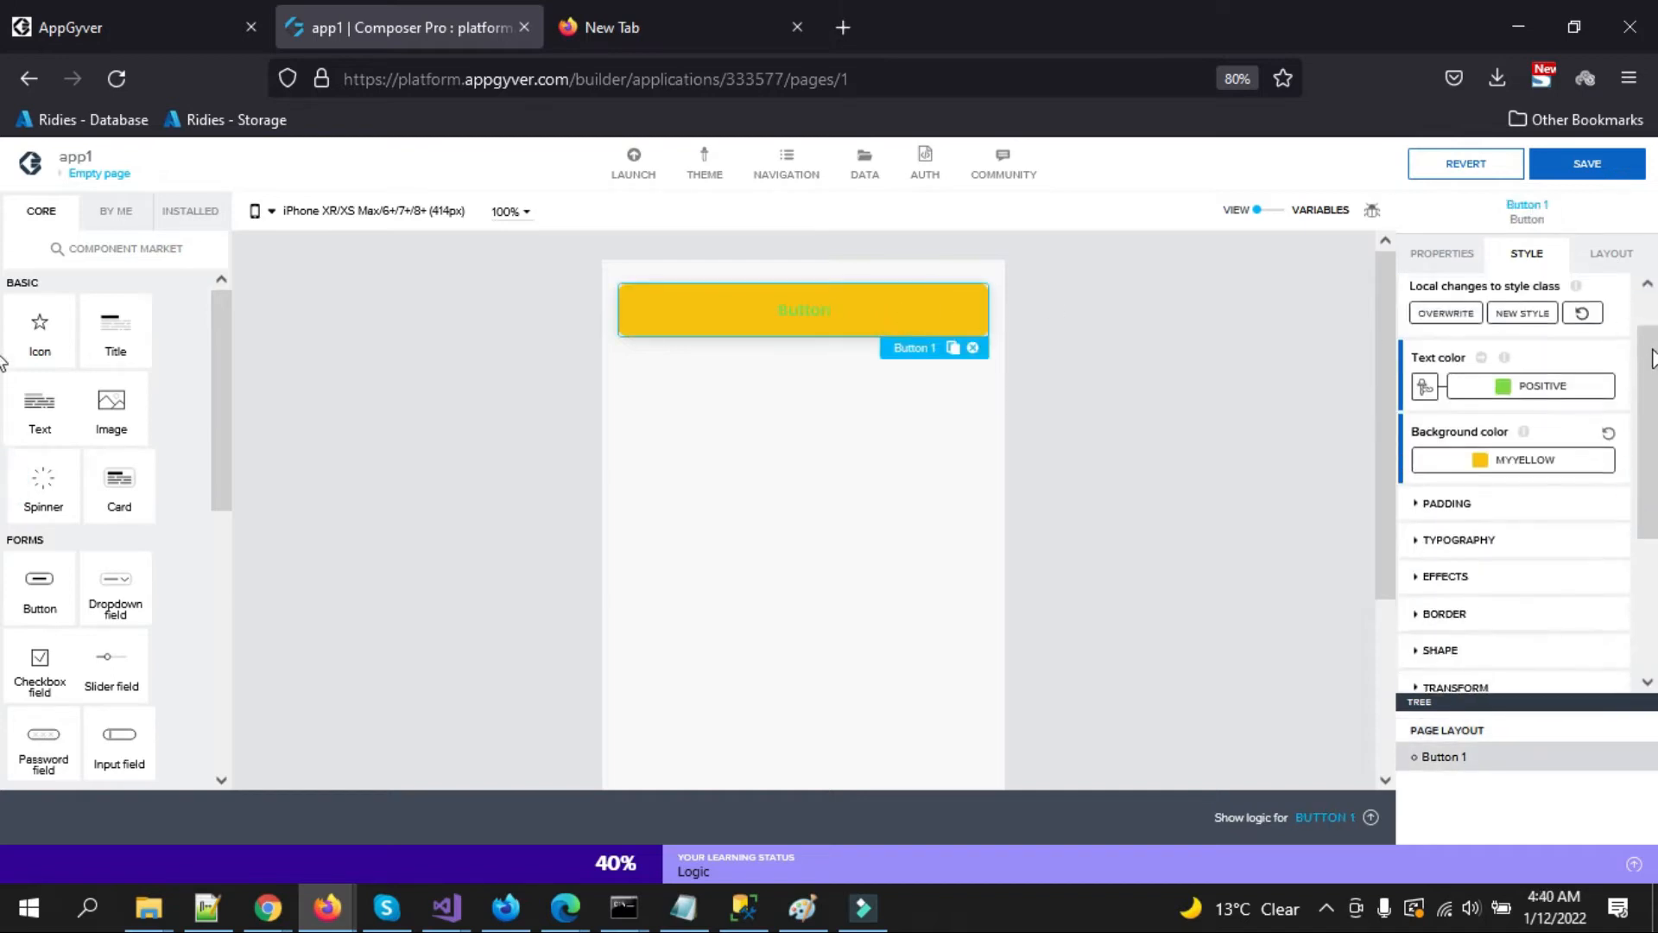
click(1546, 518)
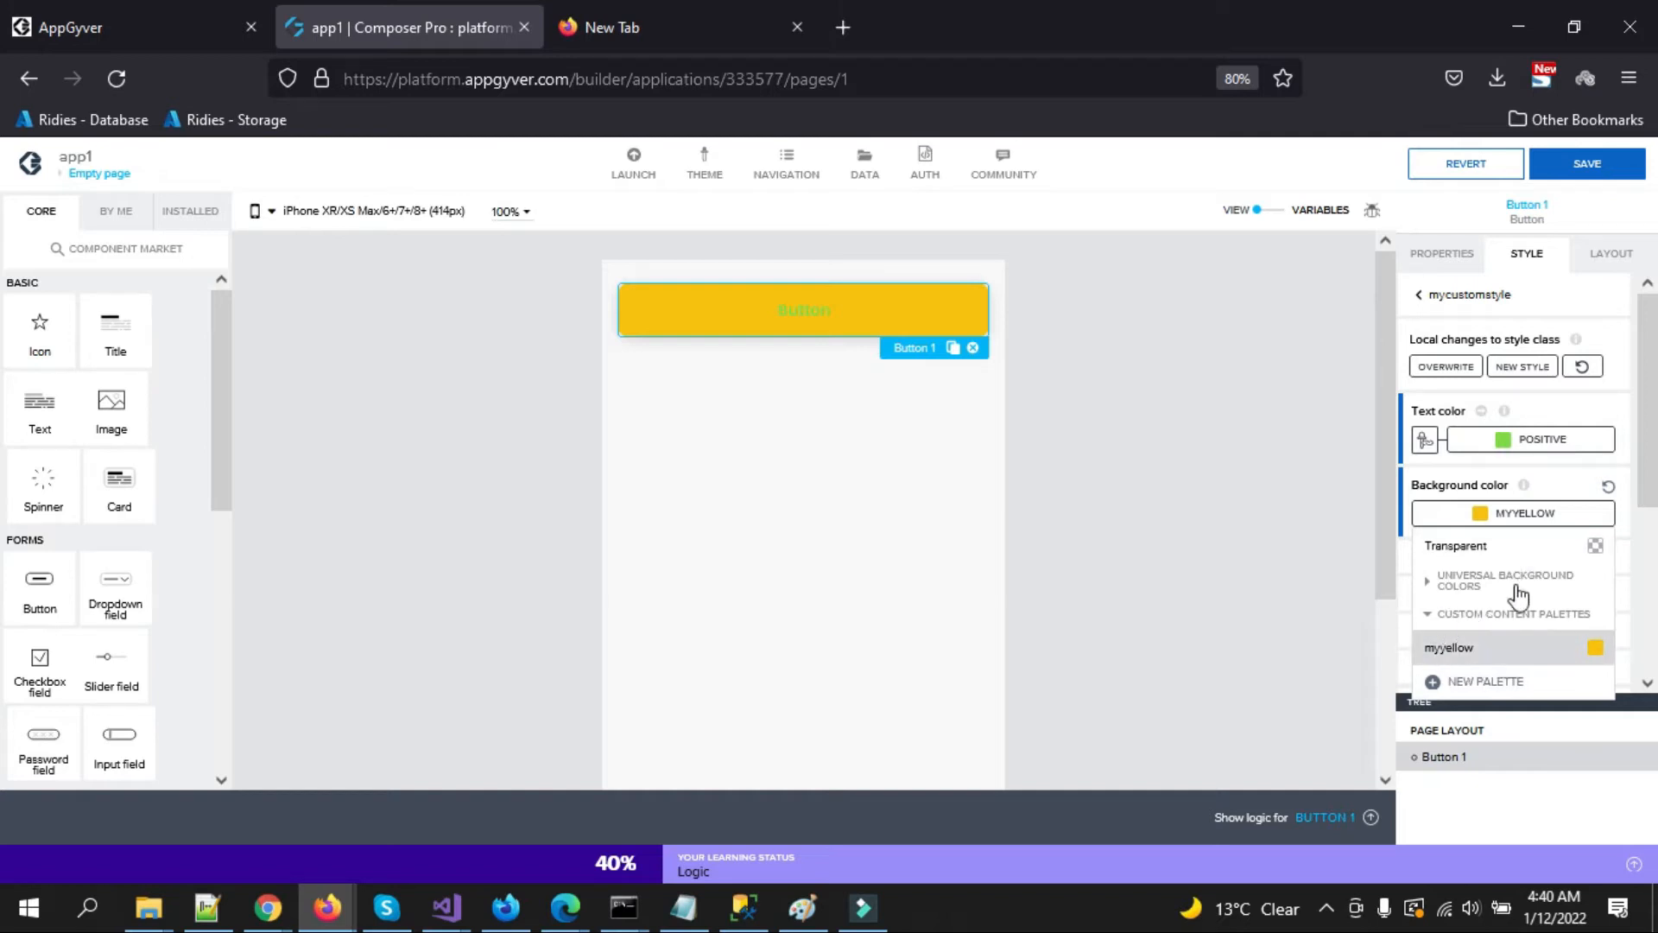
click(1428, 581)
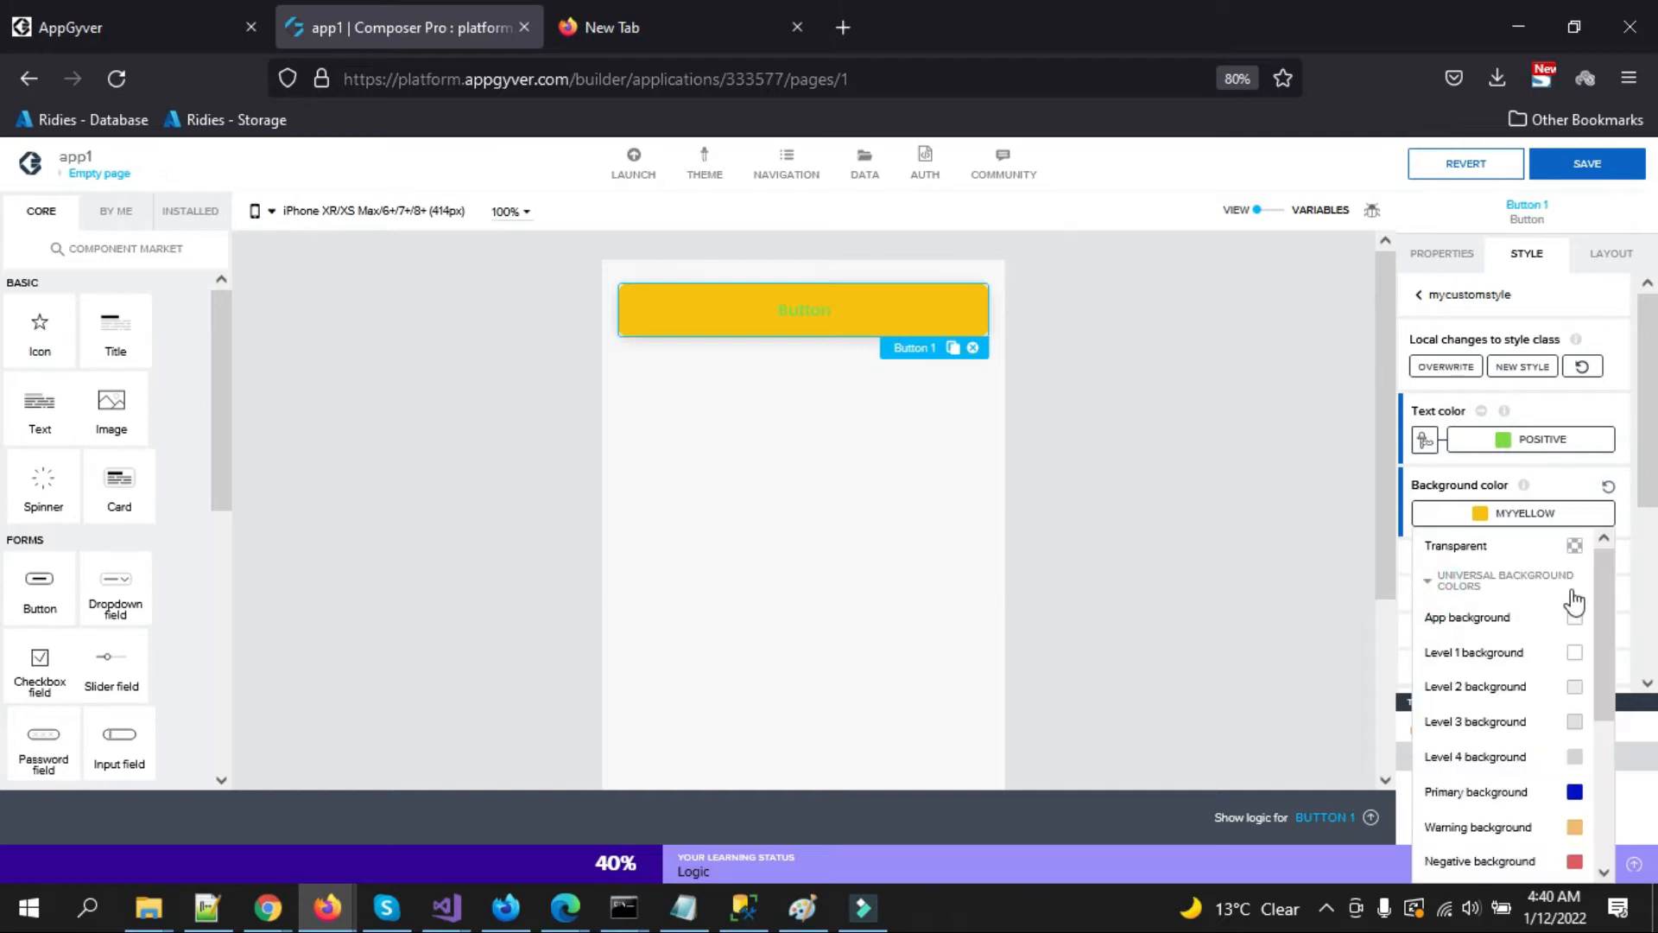
drag(1601, 593, 1606, 732)
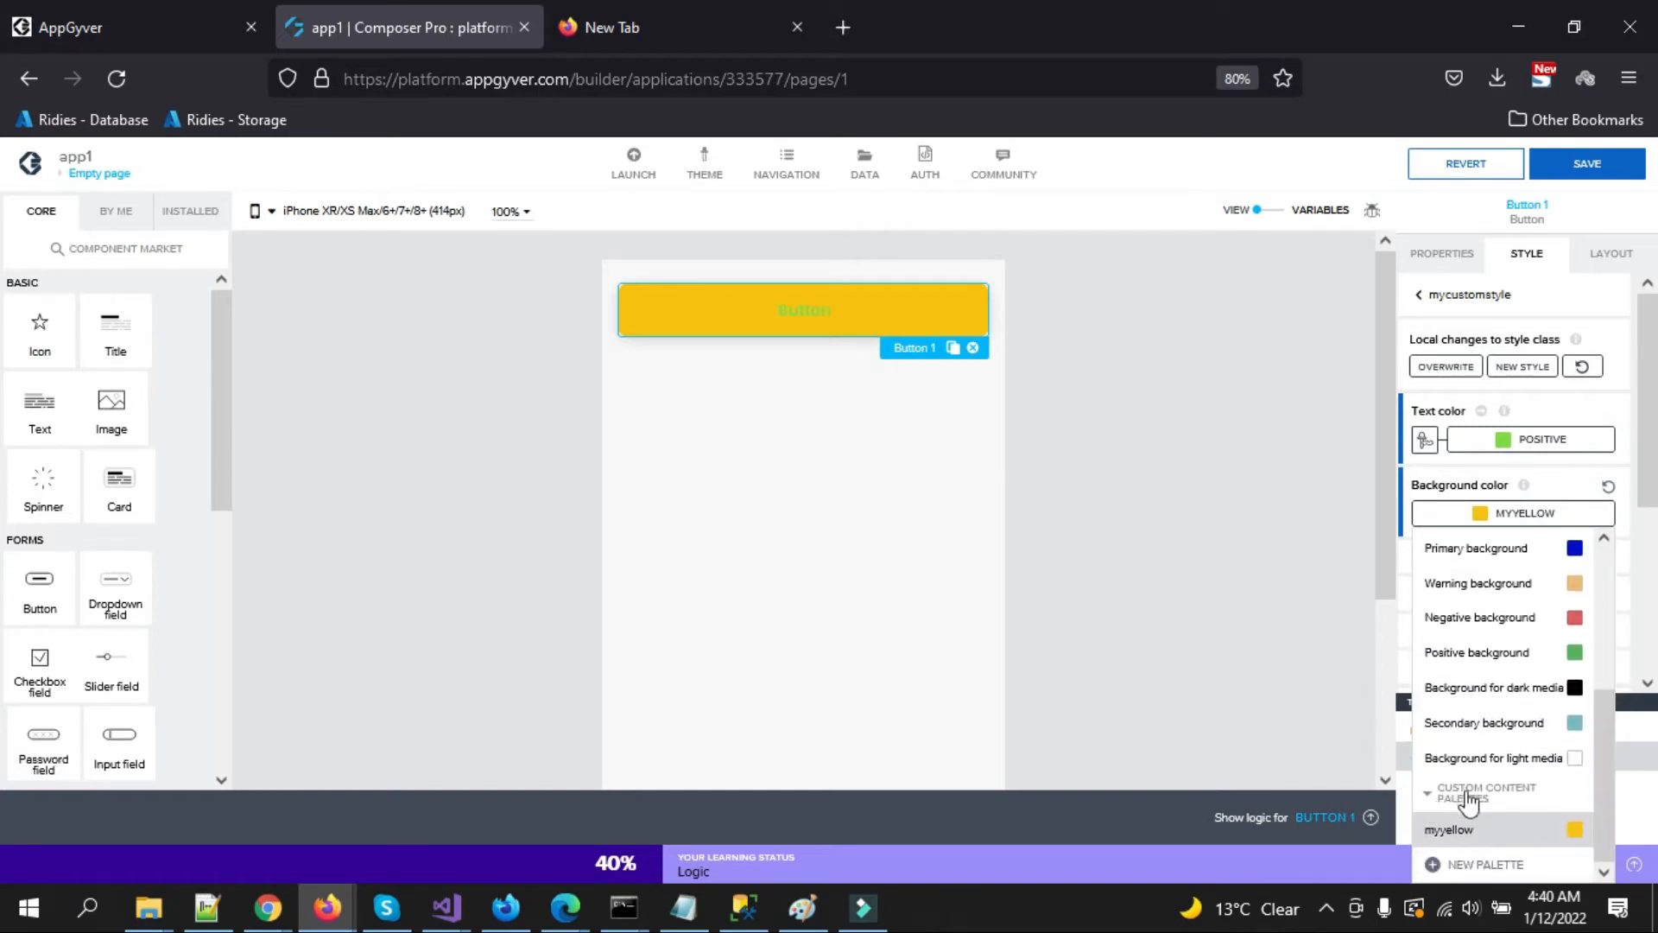
click(1430, 802)
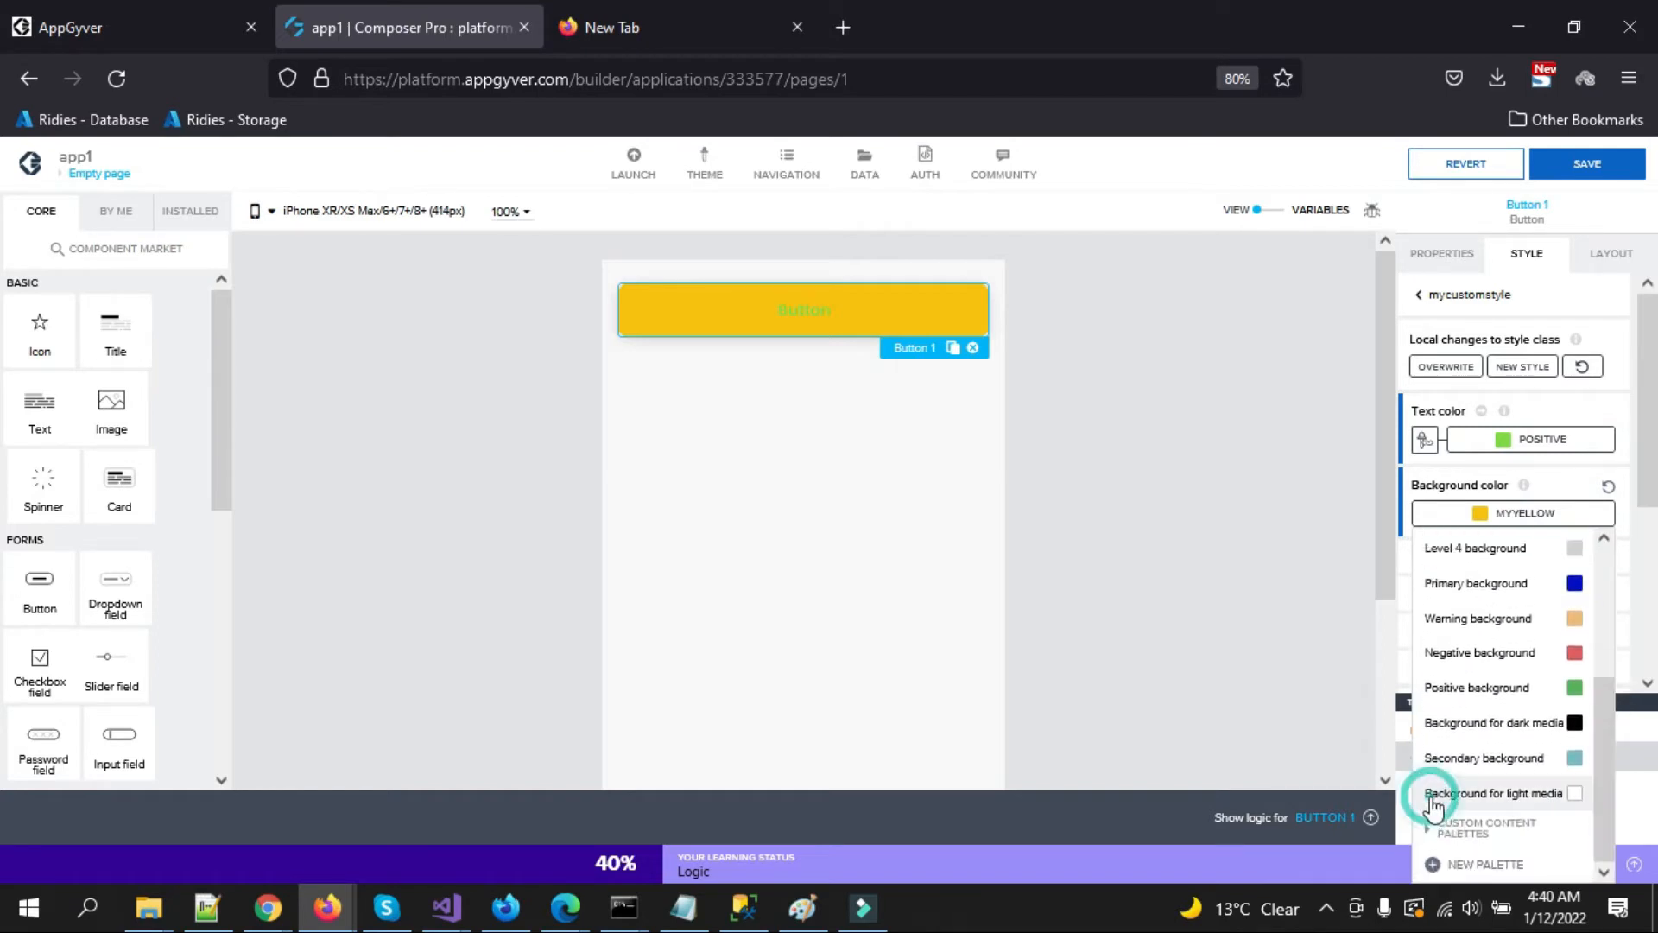
click(1456, 845)
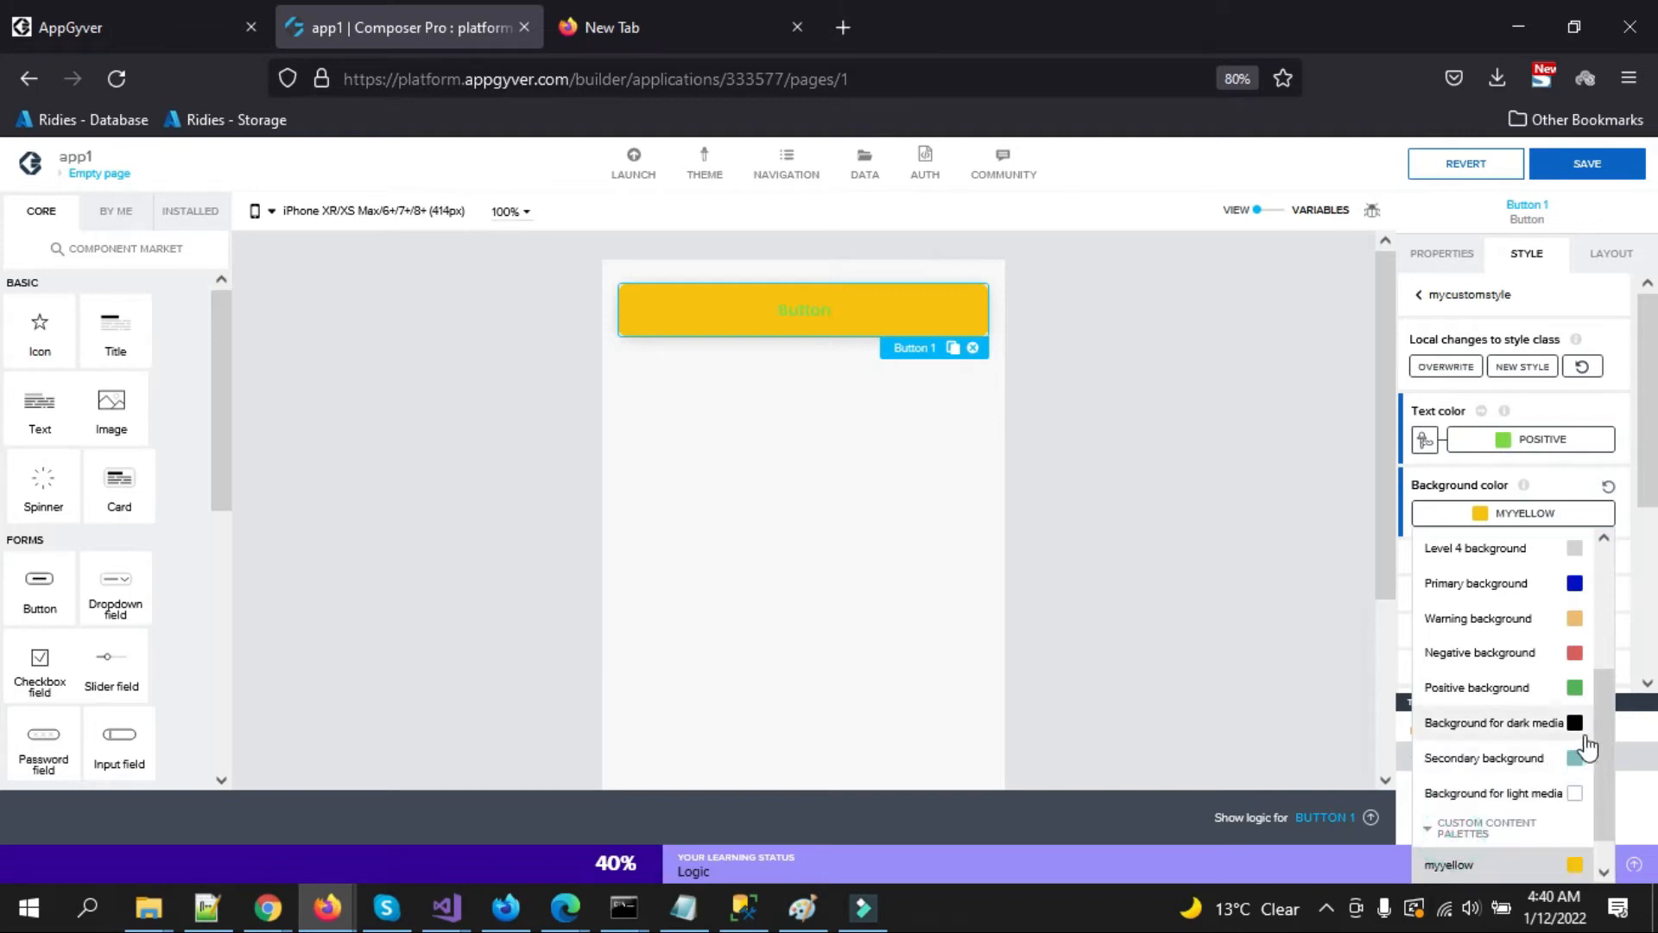
scroll(1597, 734, down, 1)
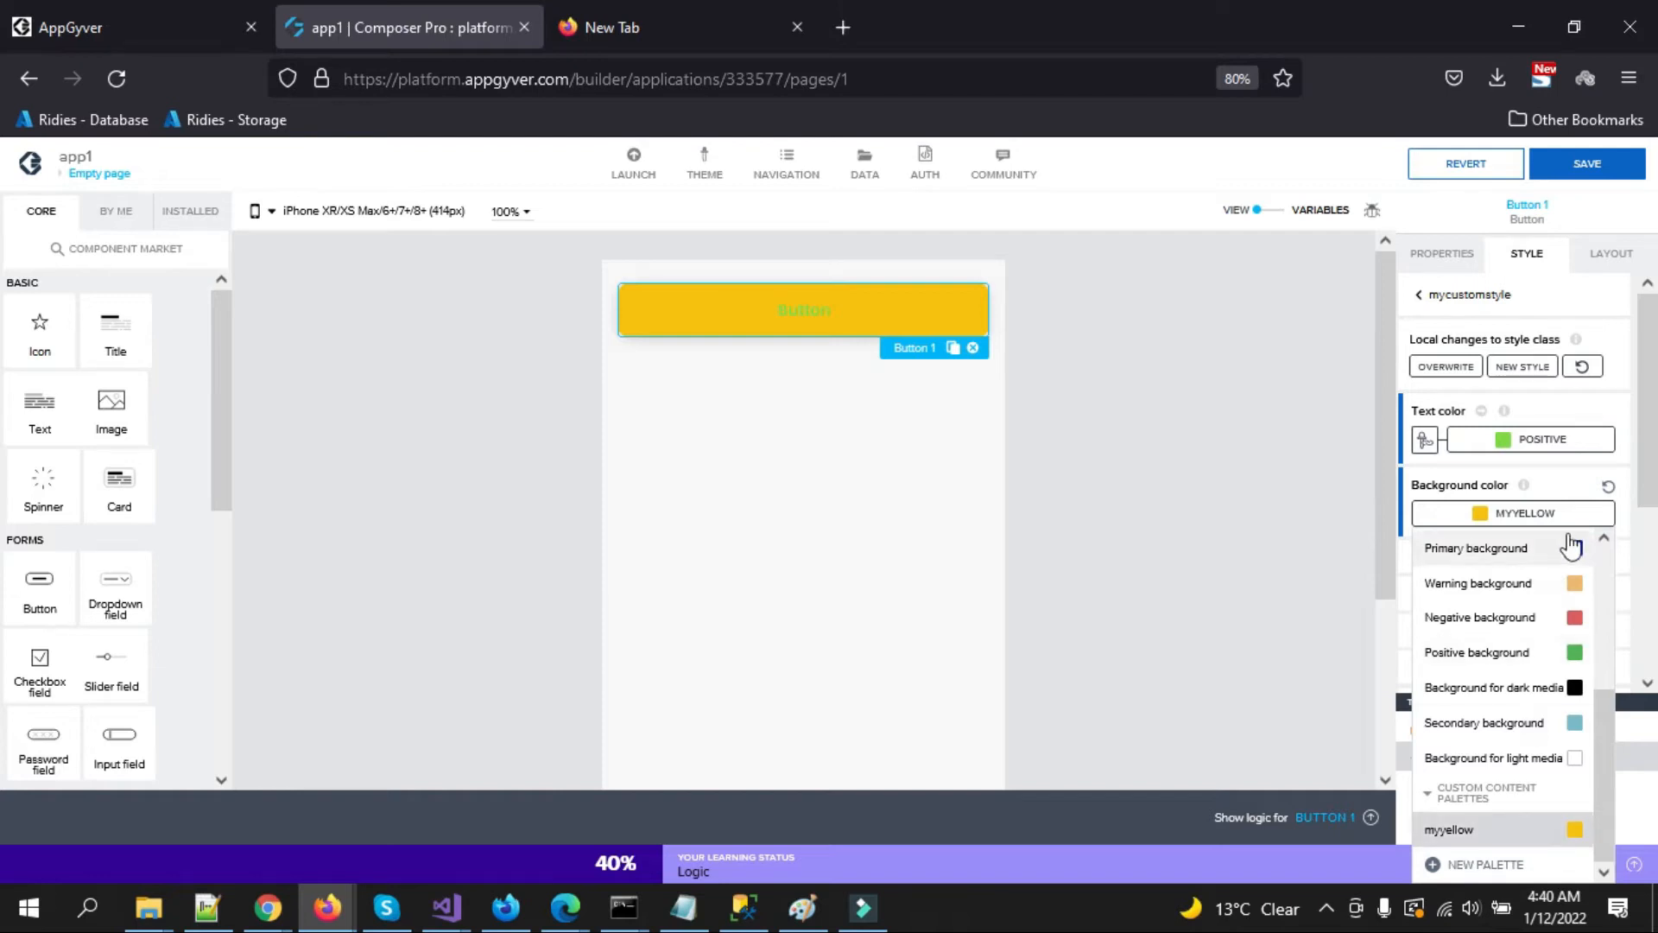
click(1546, 515)
Set the button's text color to the Primary palette.
drag(1650, 467, 1650, 503)
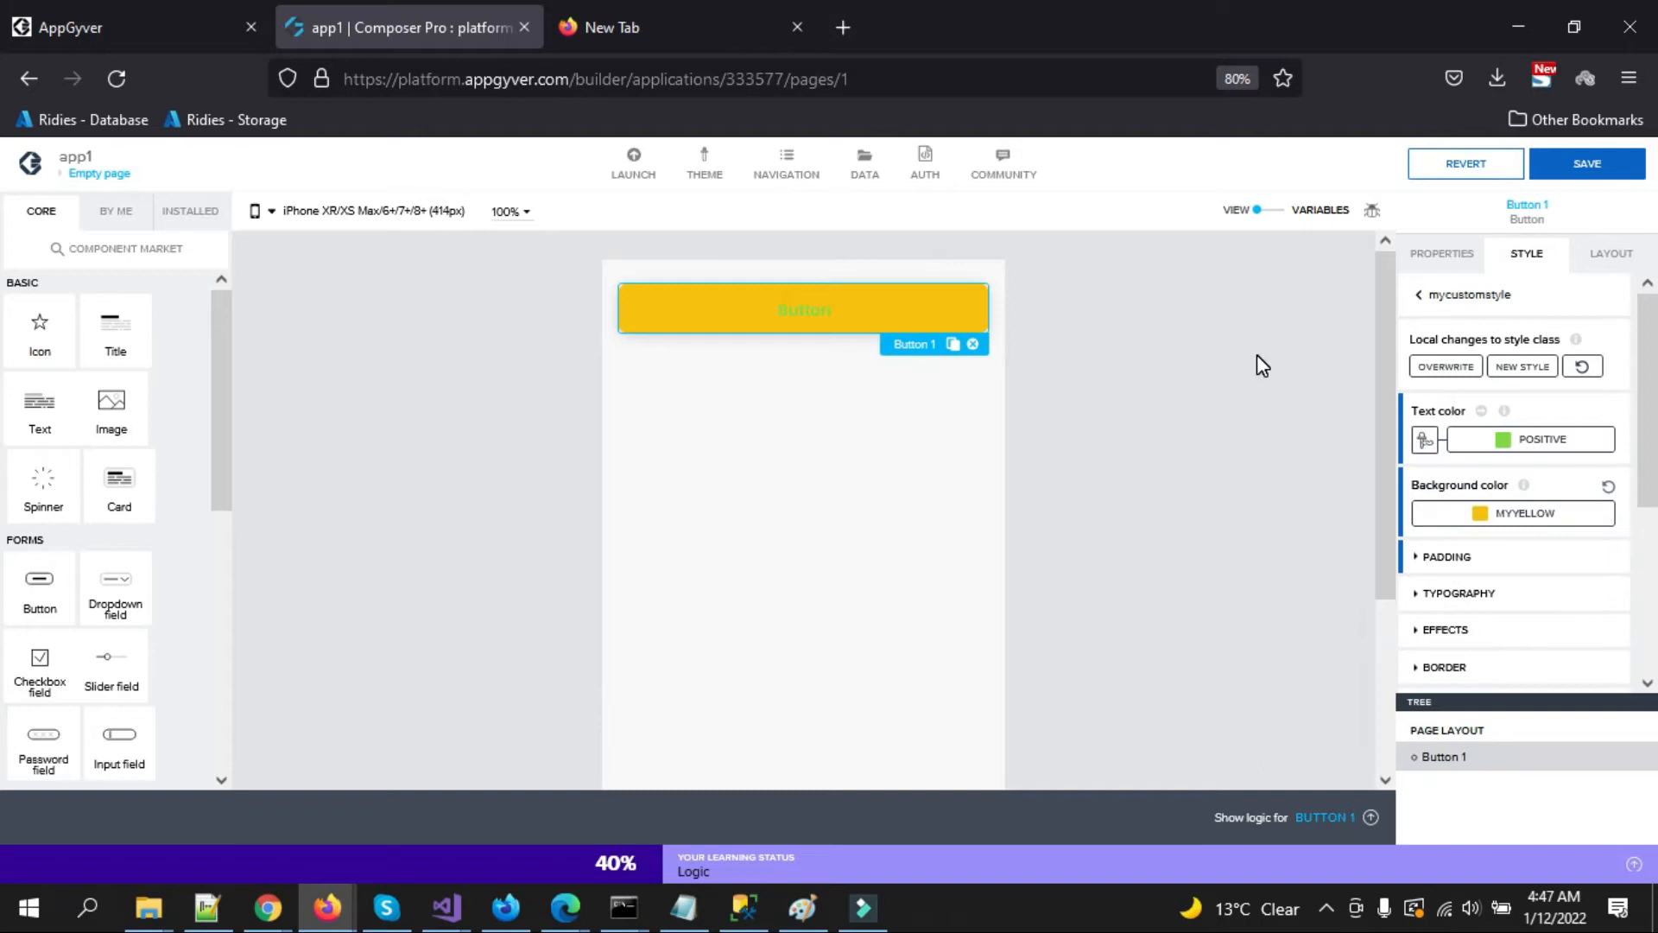
scroll(1494, 519, down, 1)
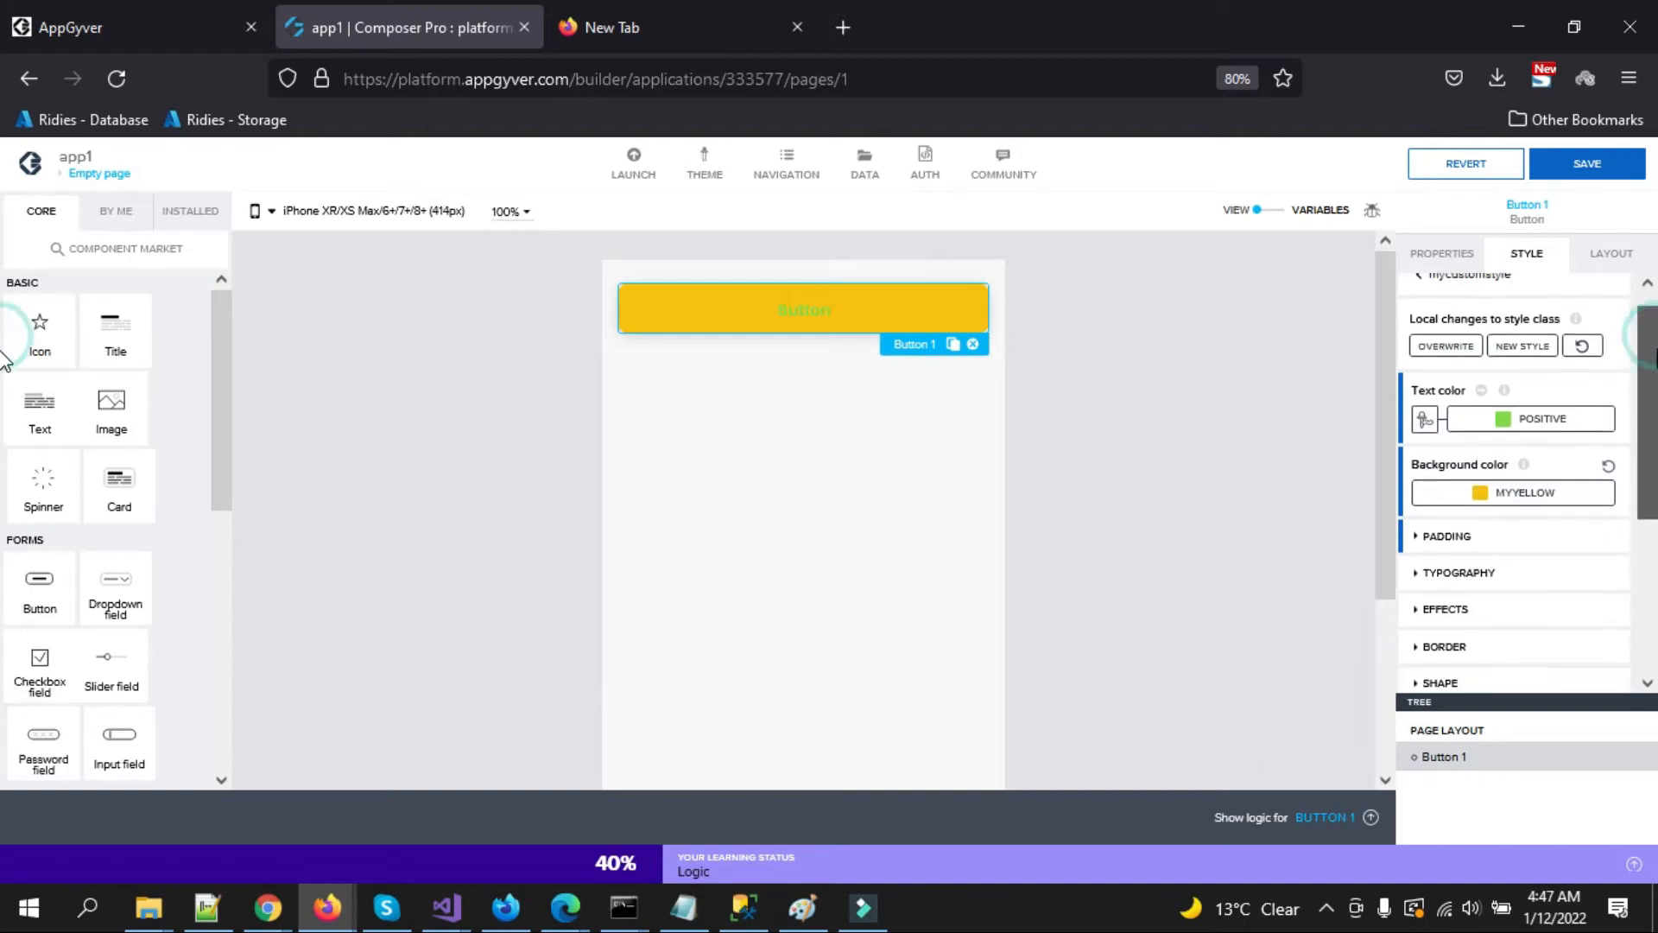
click(1541, 416)
click(1543, 534)
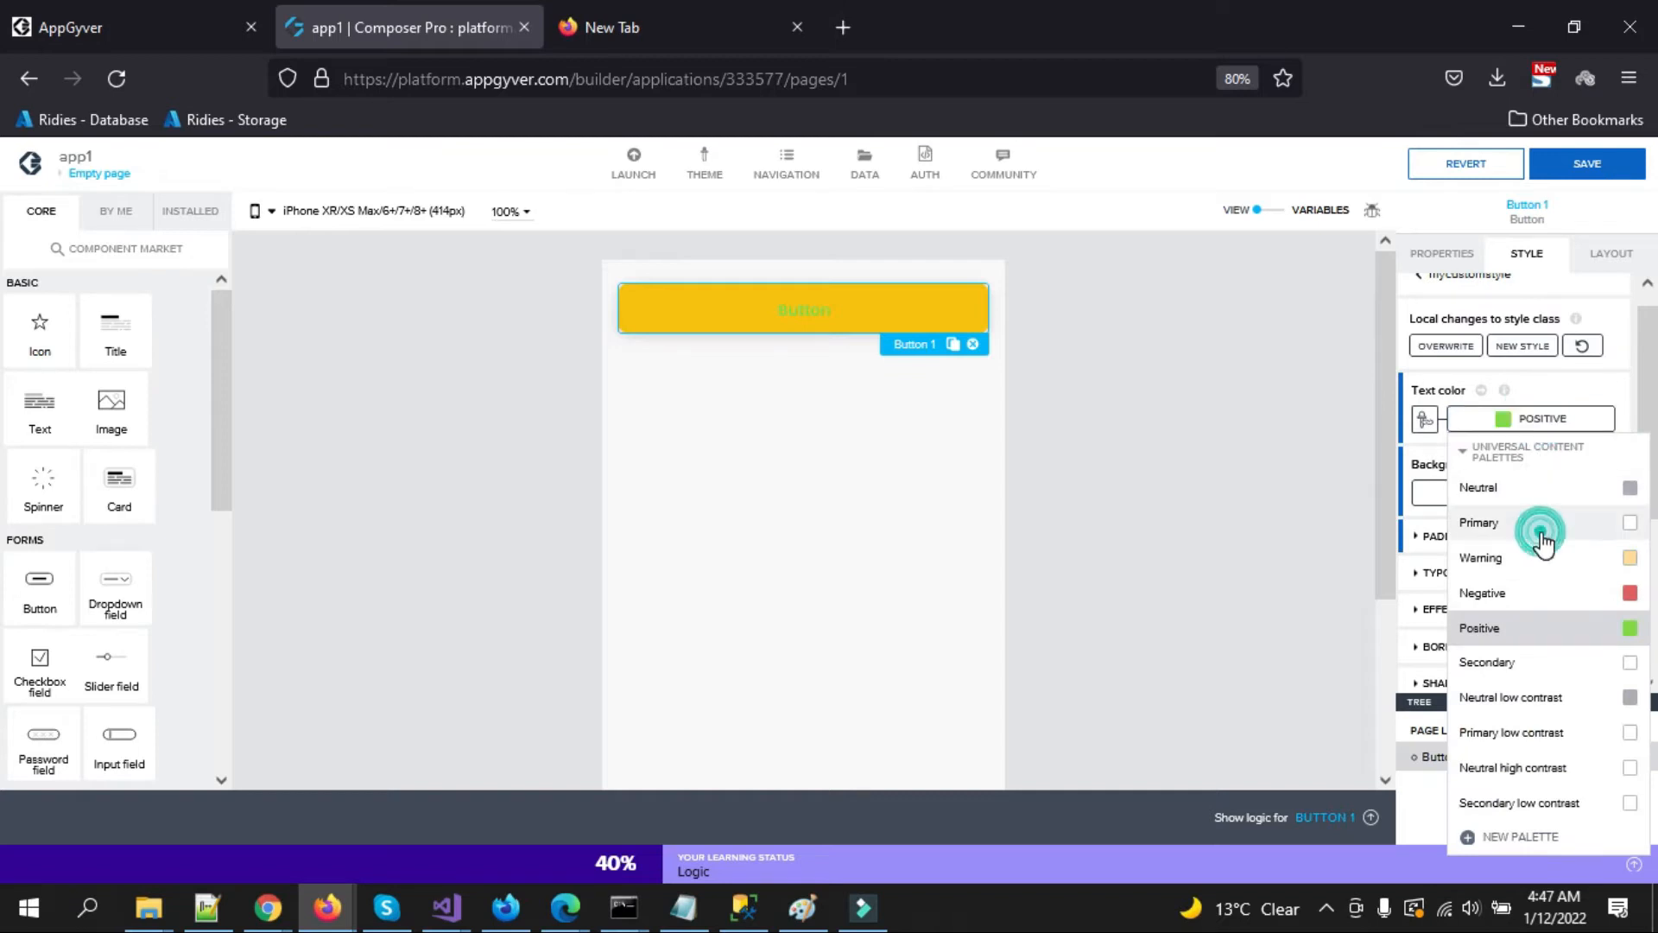
Set the button's left padding to M (12px), after trying XXL (24px).
click(1414, 537)
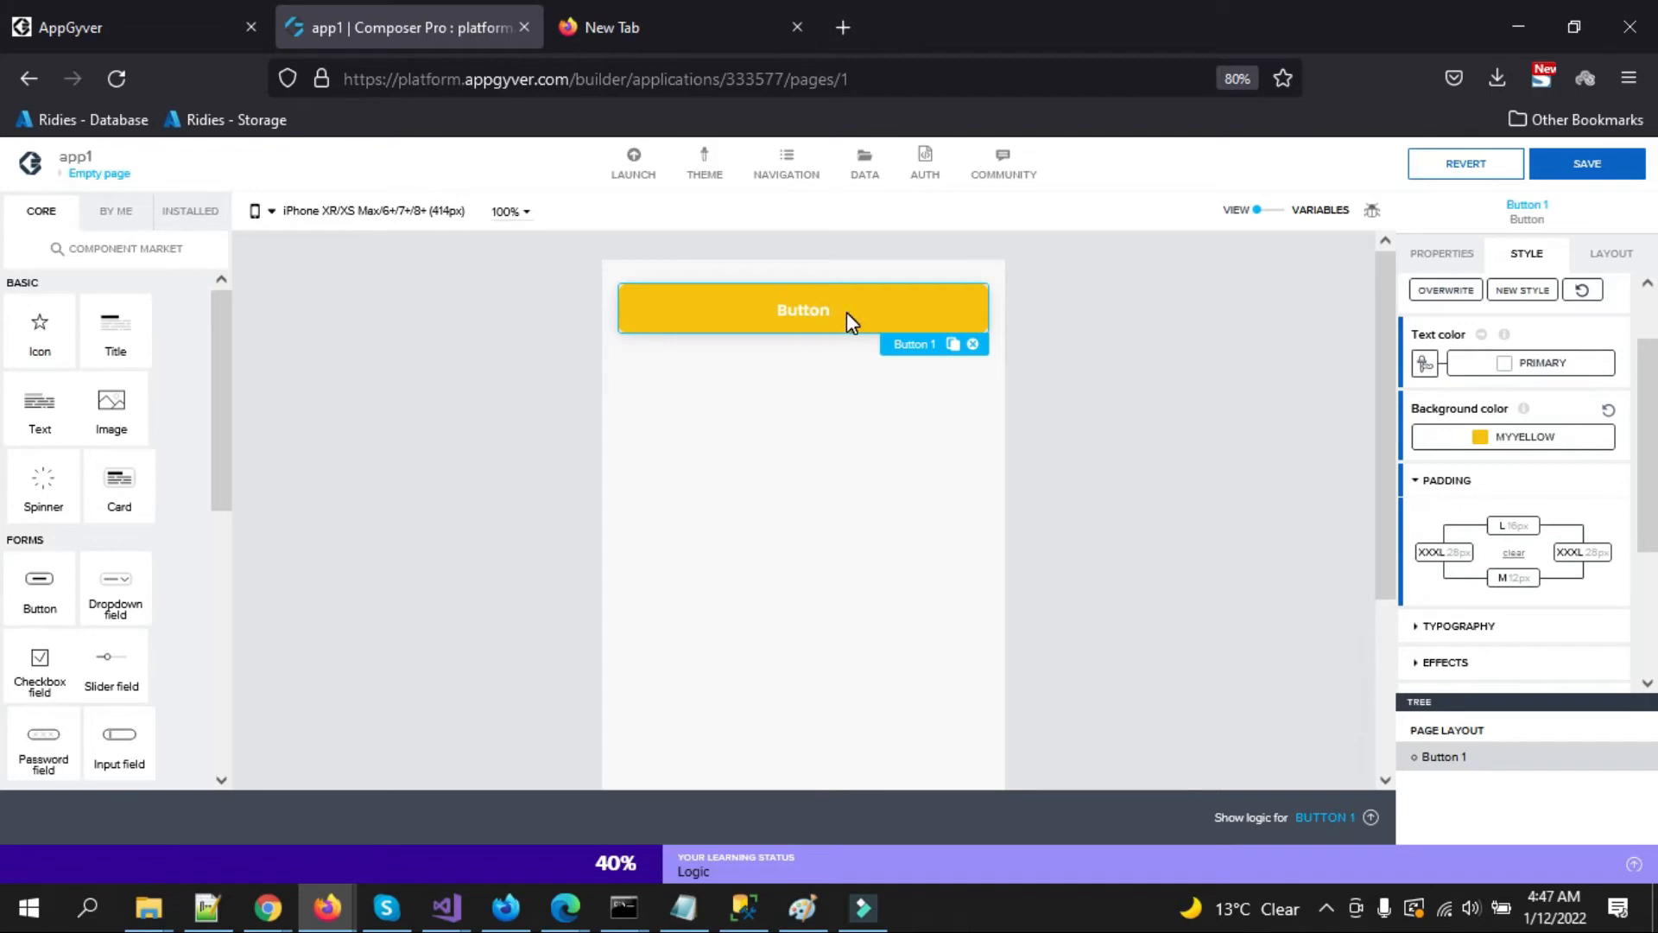
click(1572, 553)
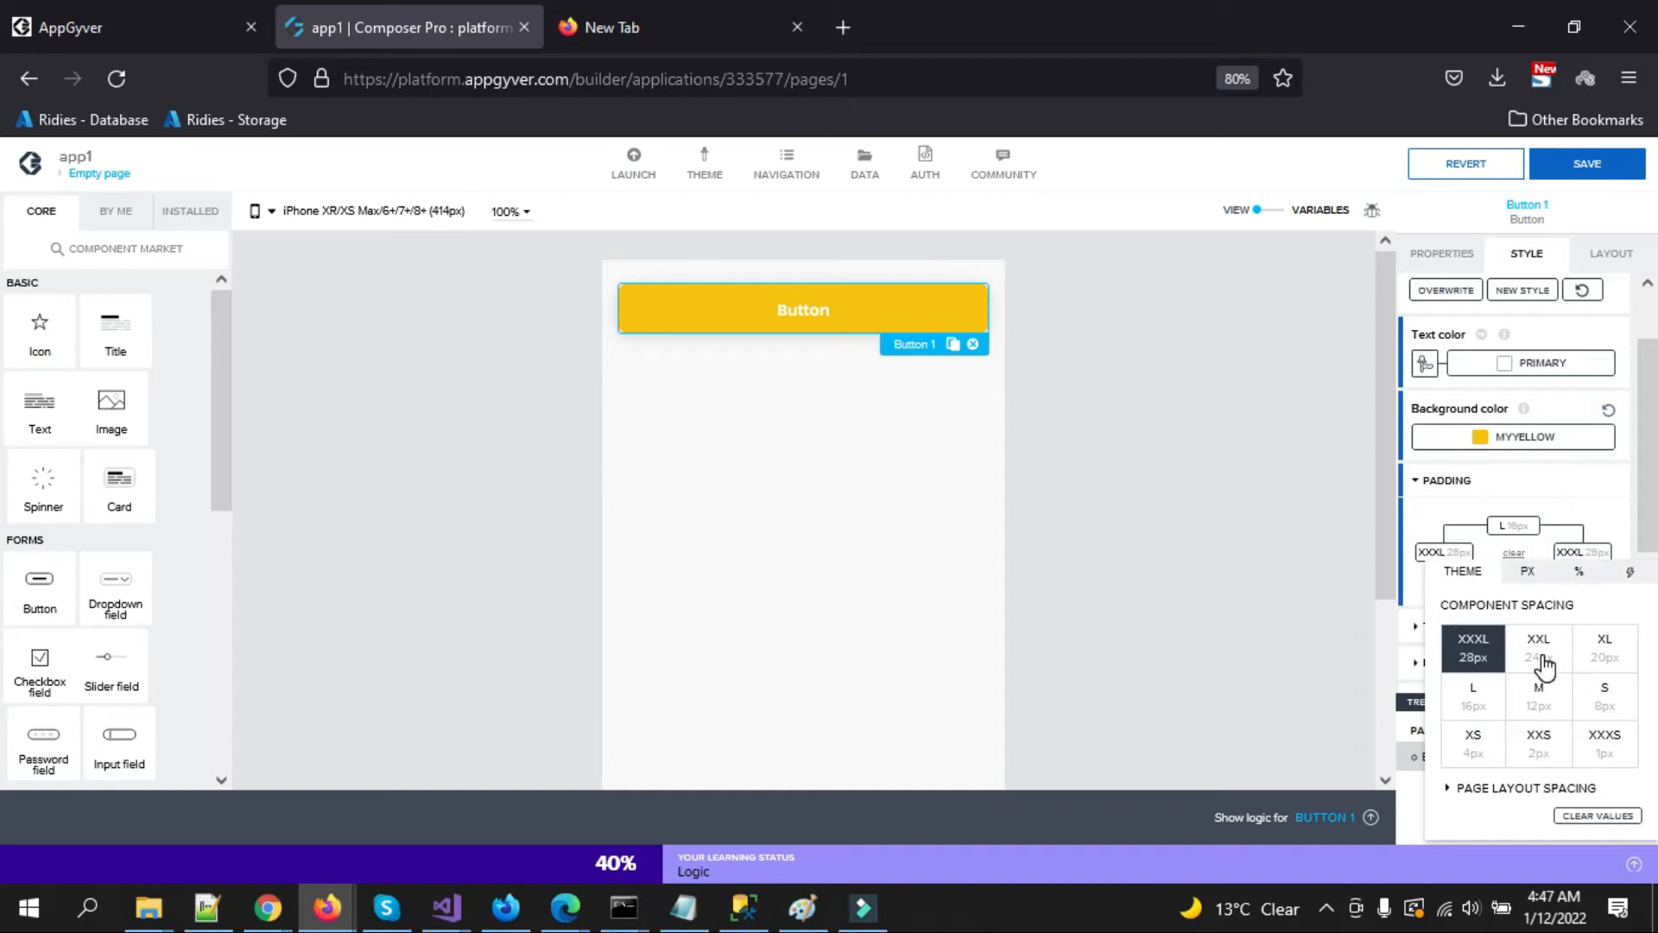
click(1443, 546)
double_click(1442, 547)
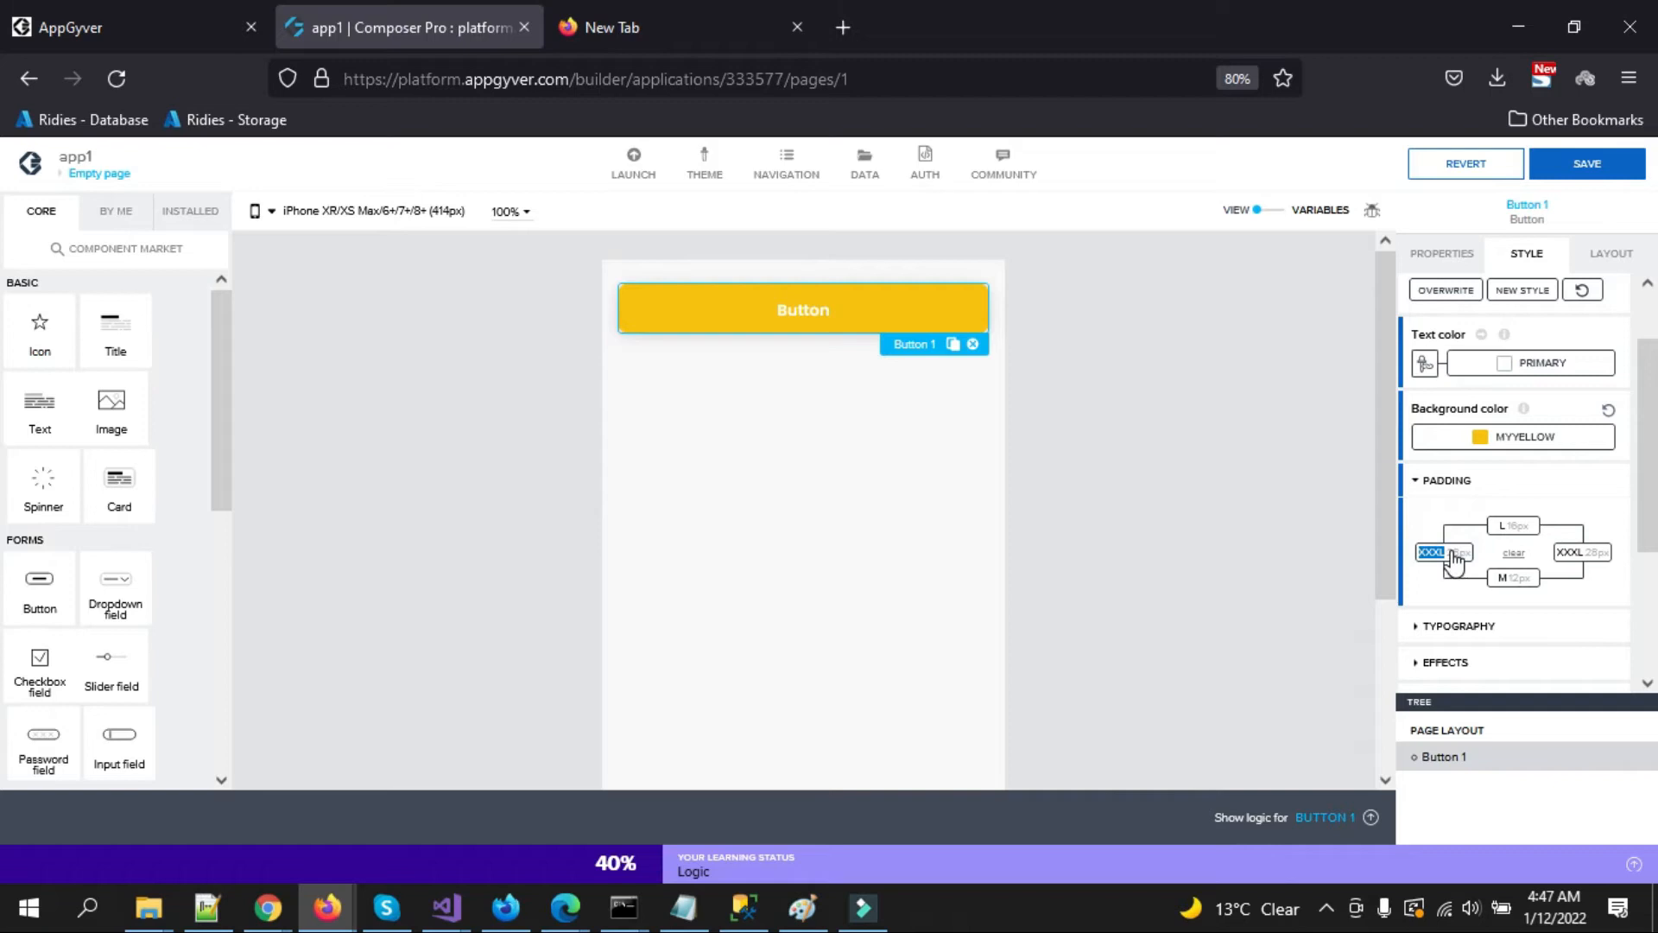
click(1455, 555)
click(1458, 658)
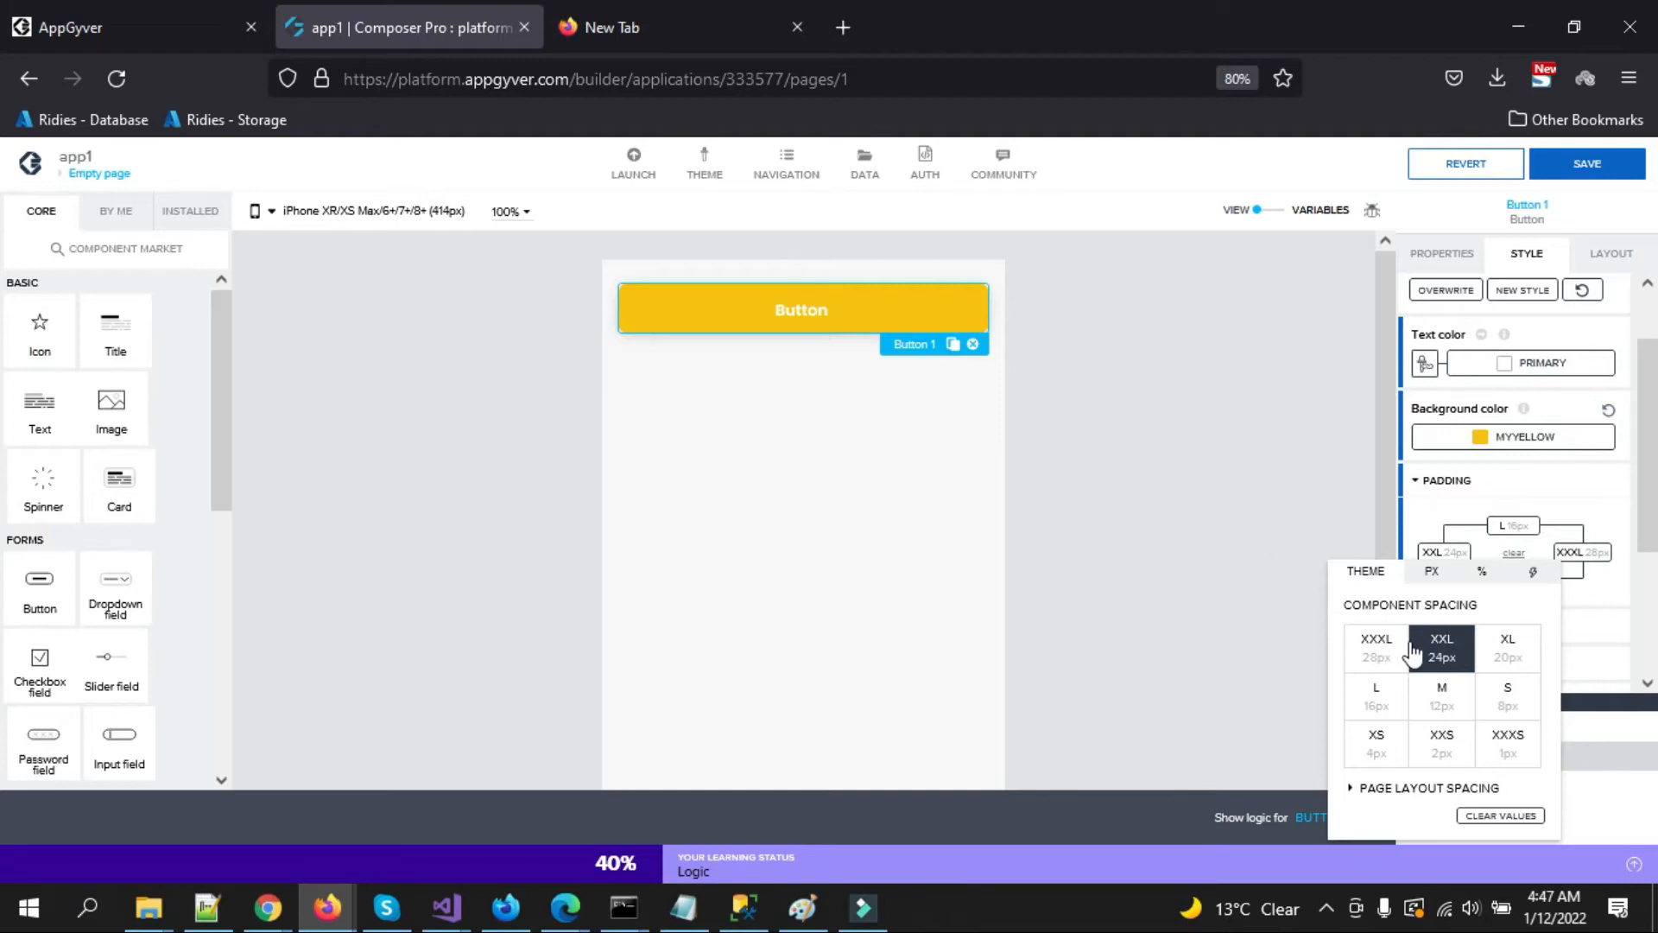
click(1439, 702)
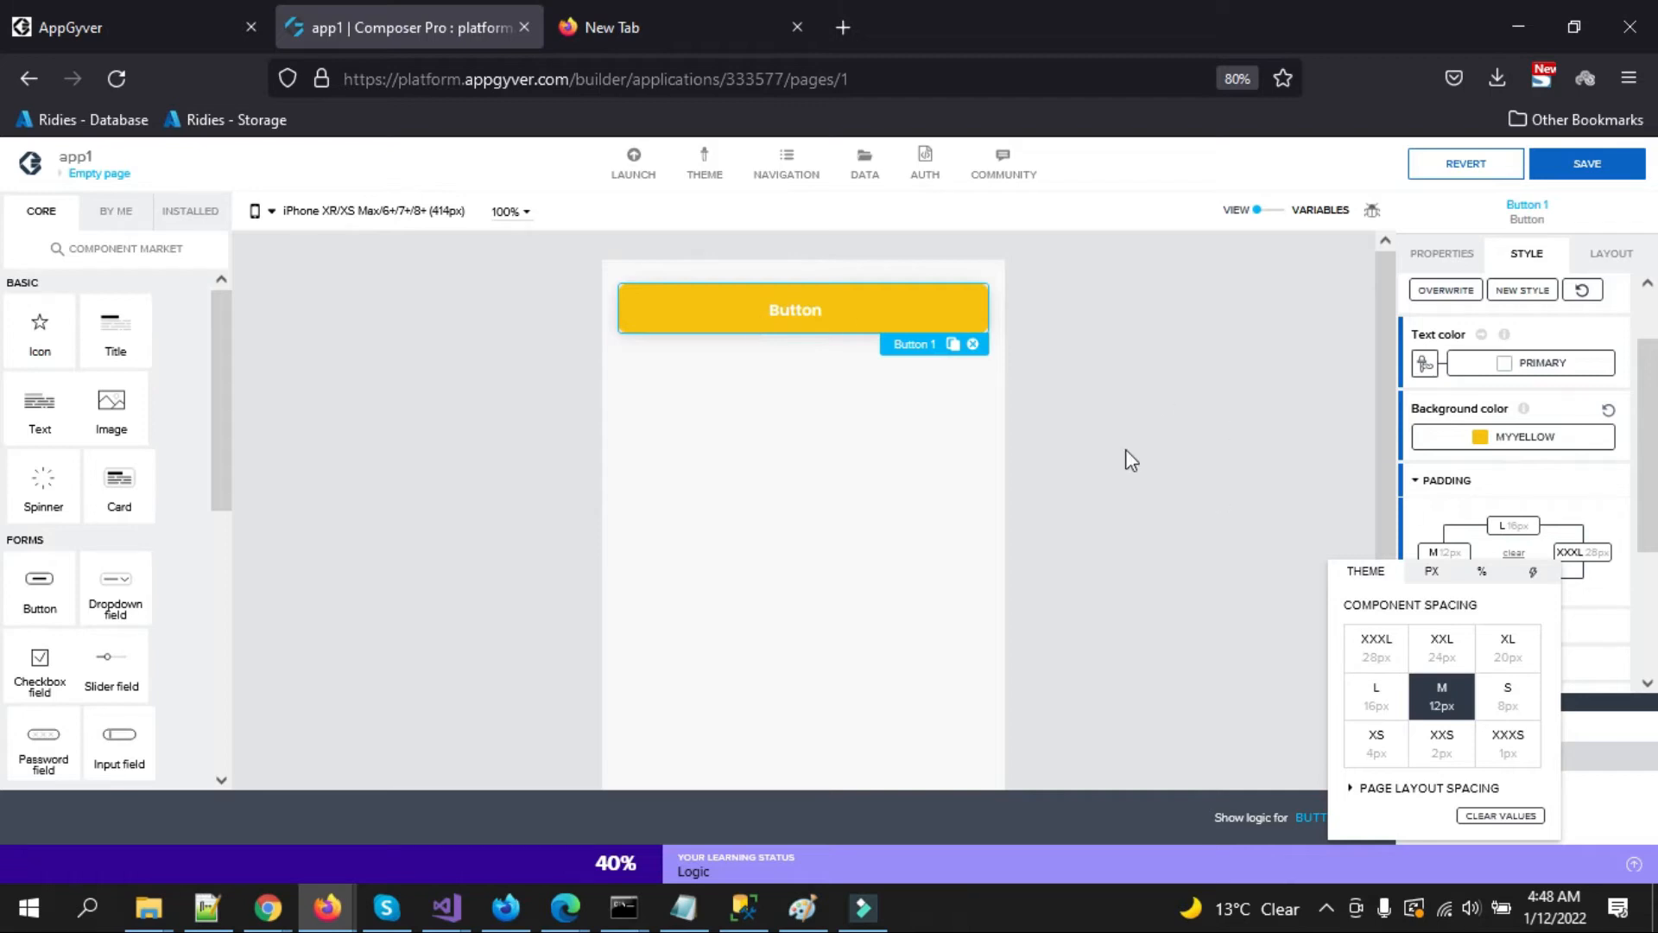
Set the button's right padding to S (8px) and collapse the padding settings.
click(1598, 553)
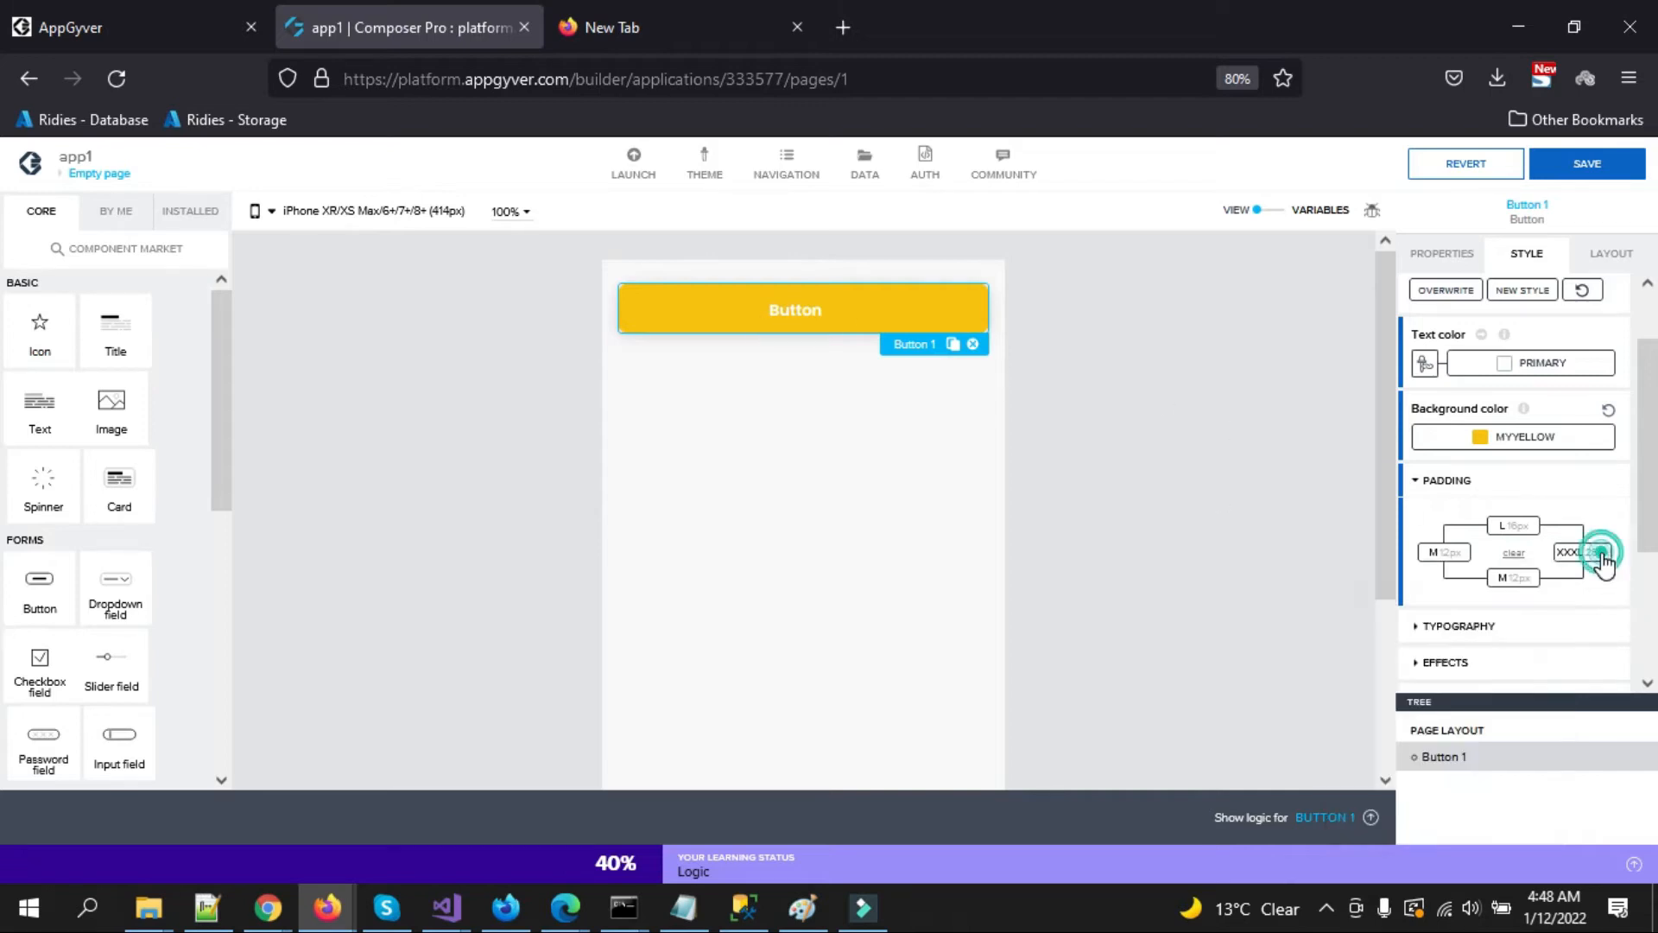
click(1597, 553)
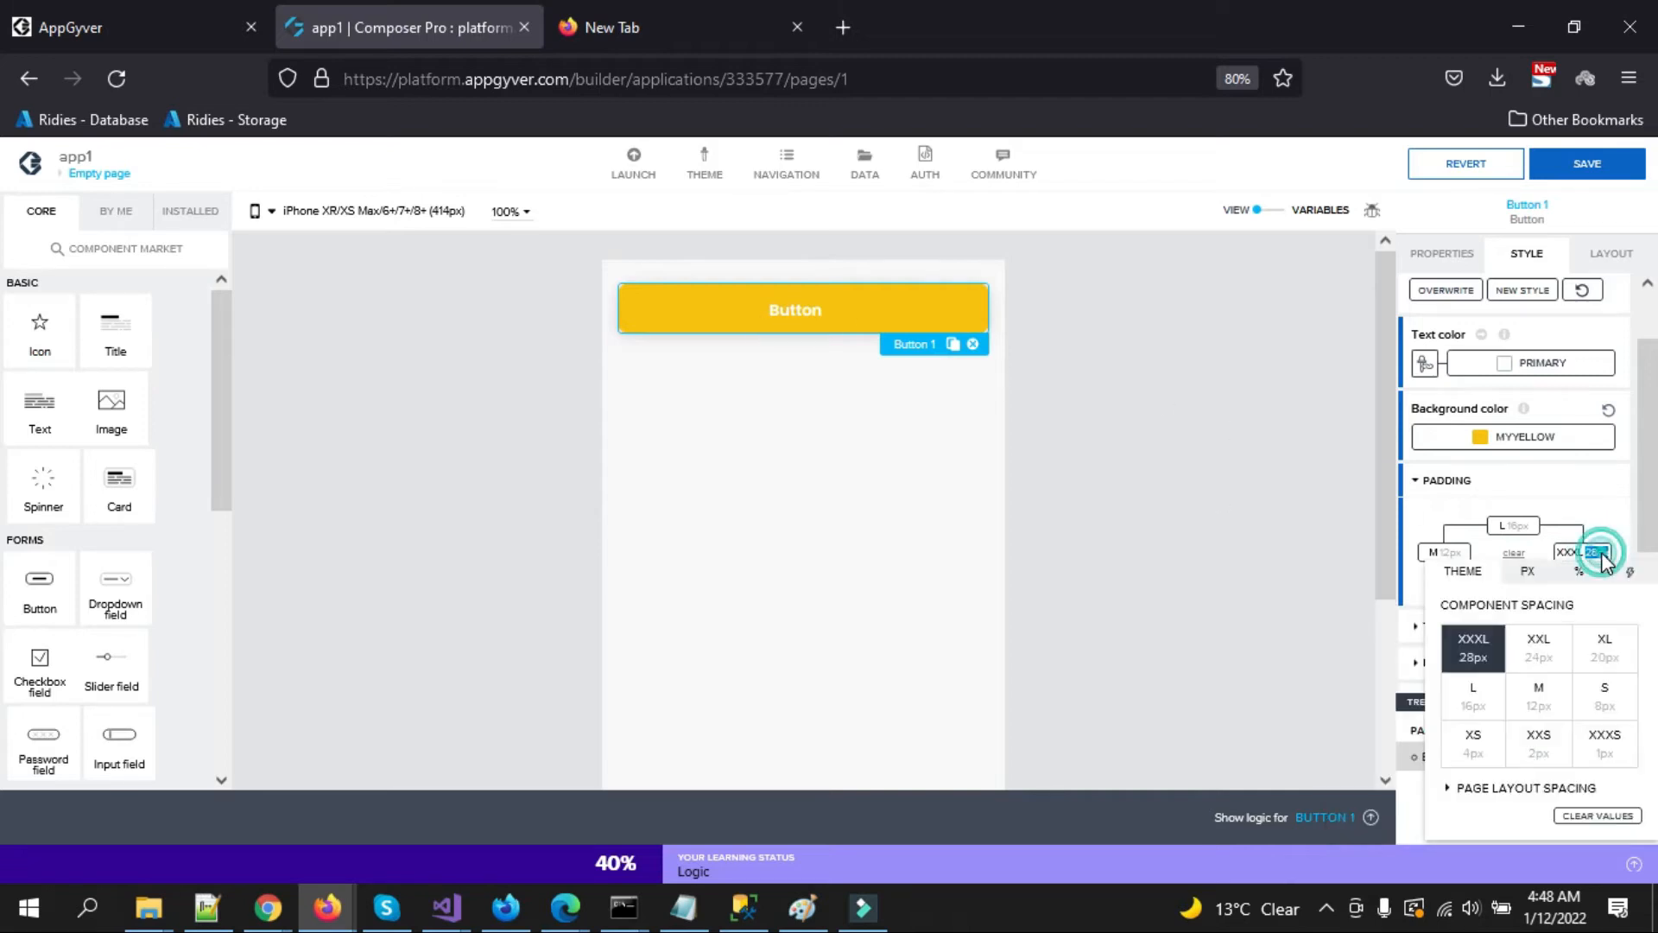
click(1605, 704)
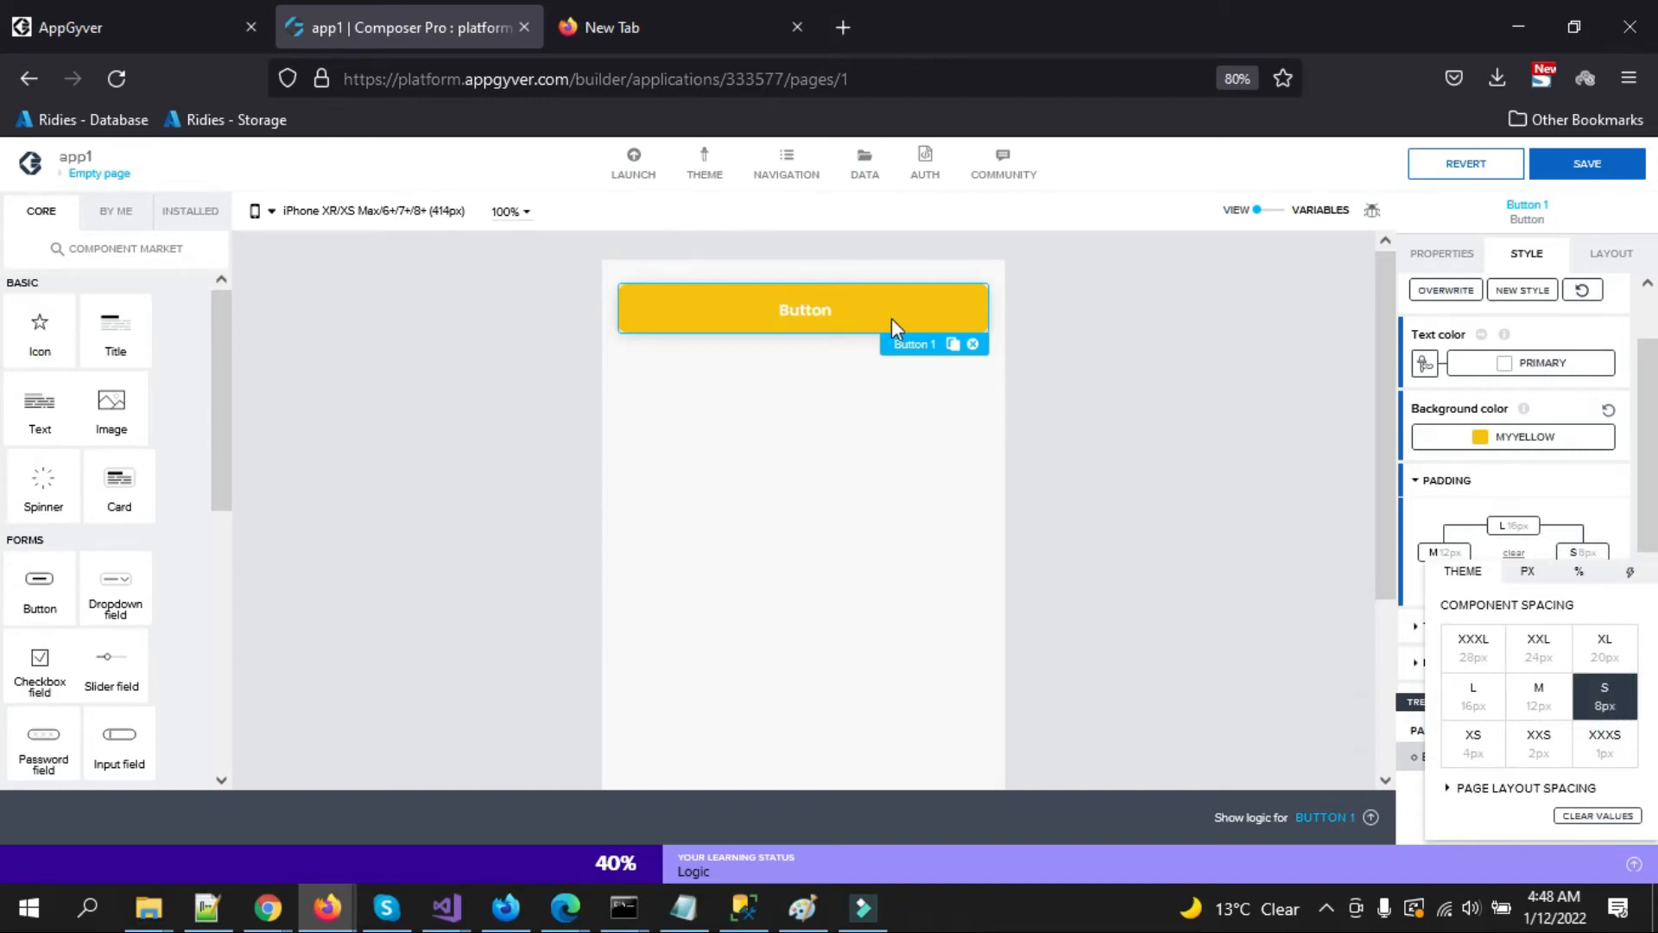
click(1430, 507)
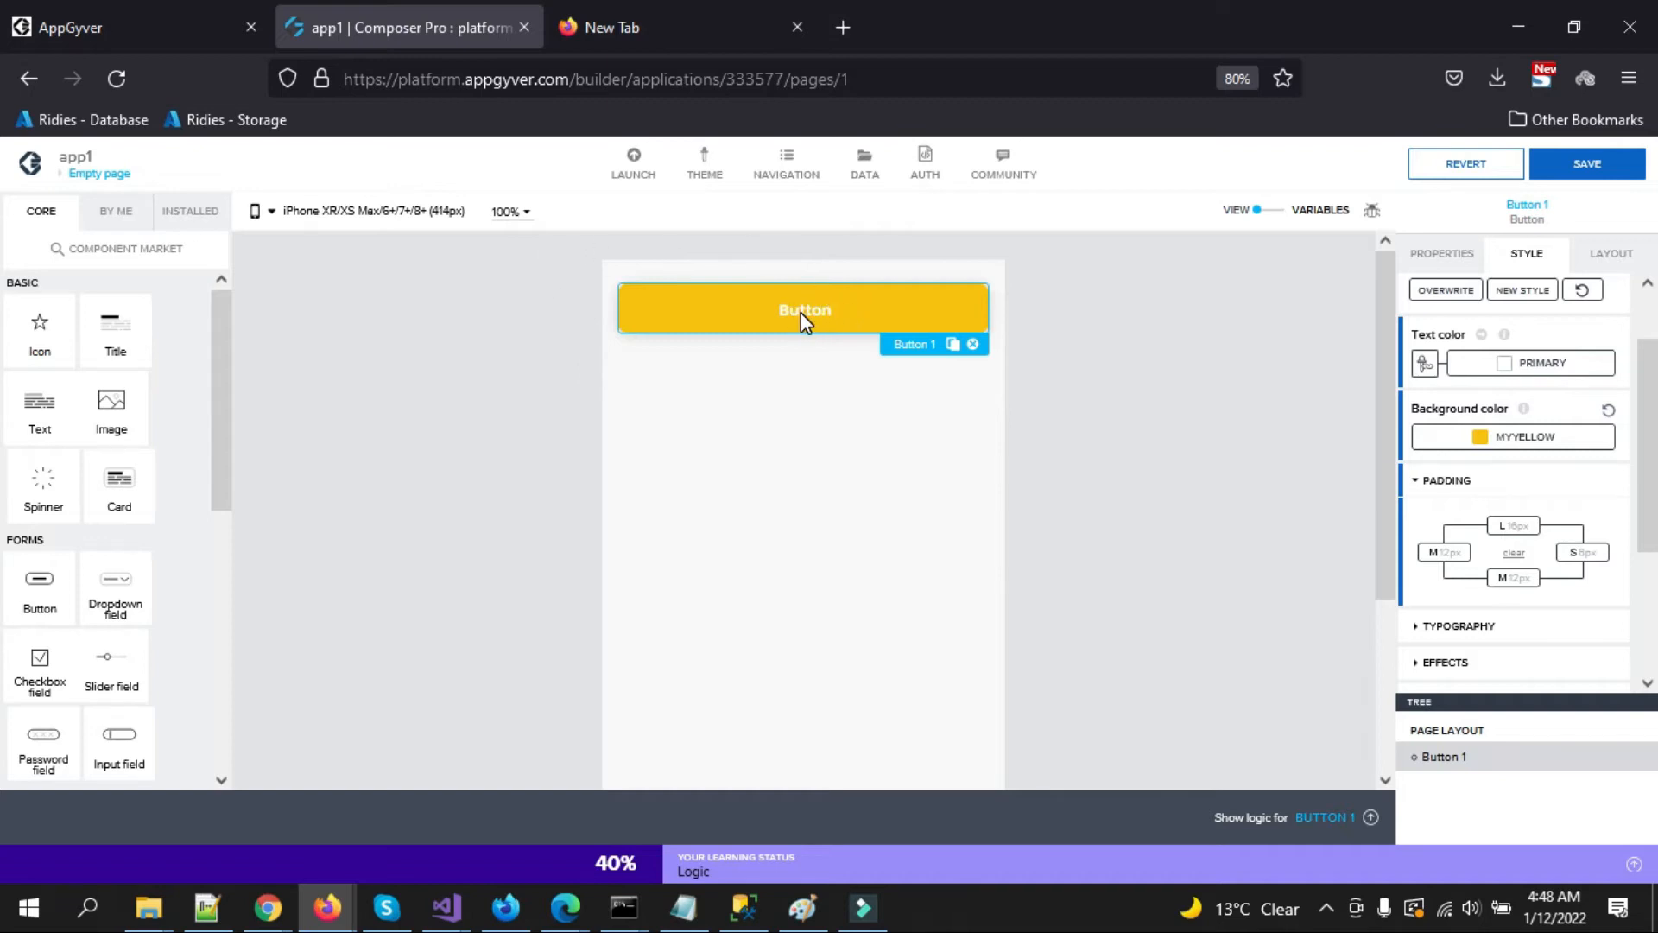
click(1418, 481)
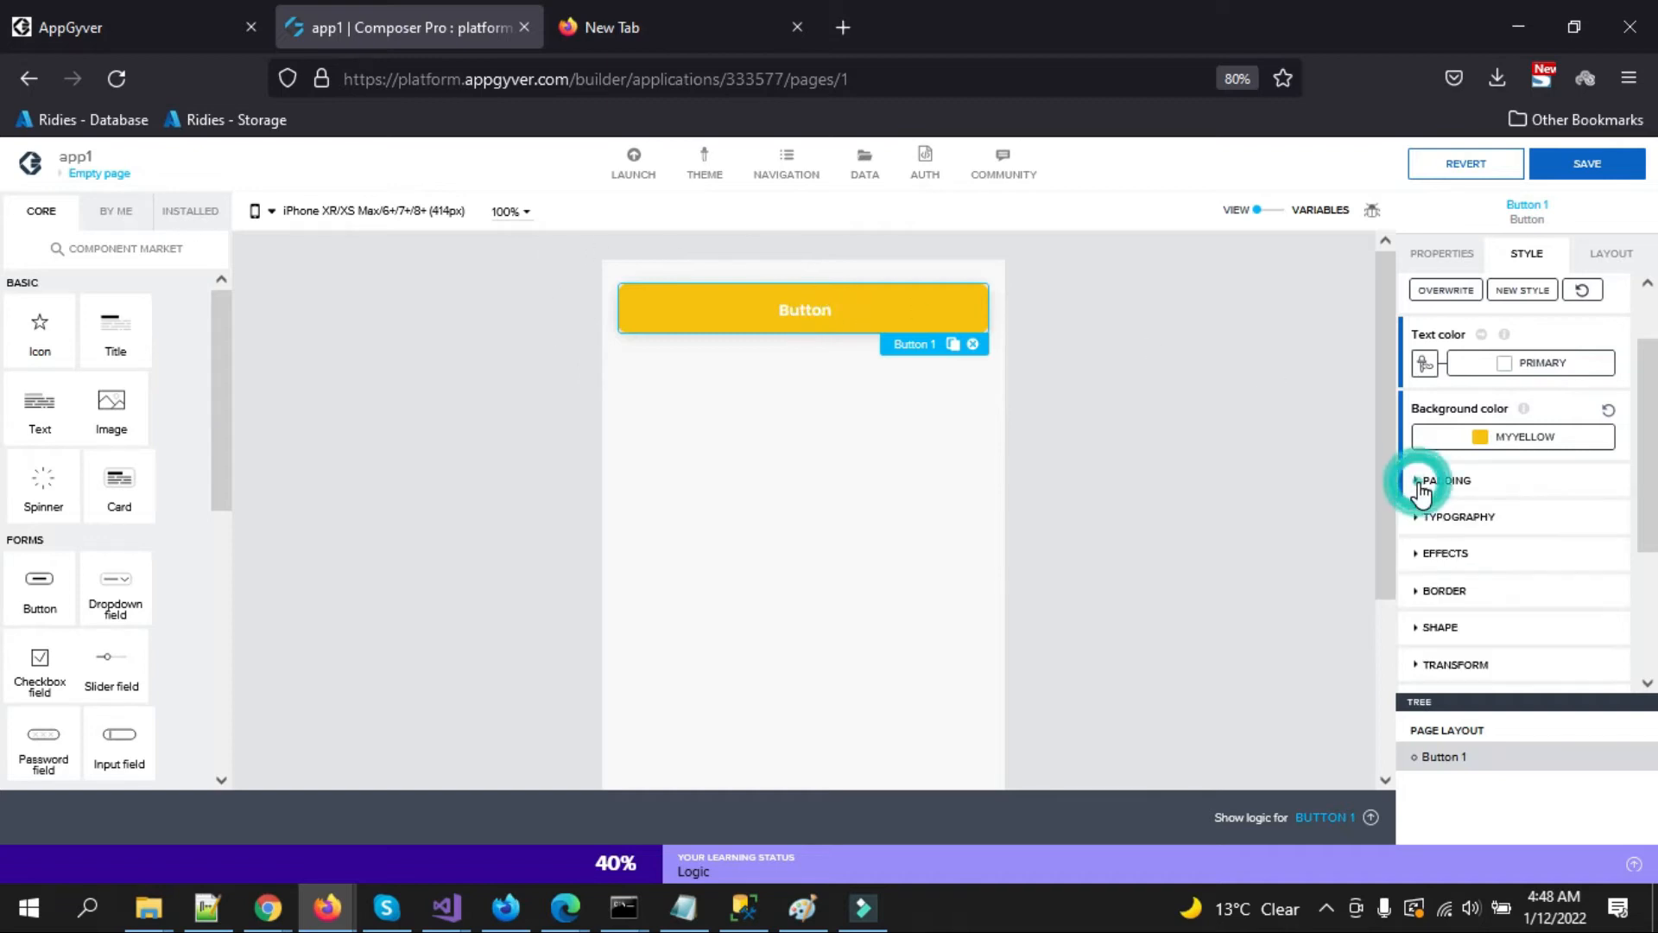
Set the button's typography text size to Text XL.
scroll(1468, 467, down, 1)
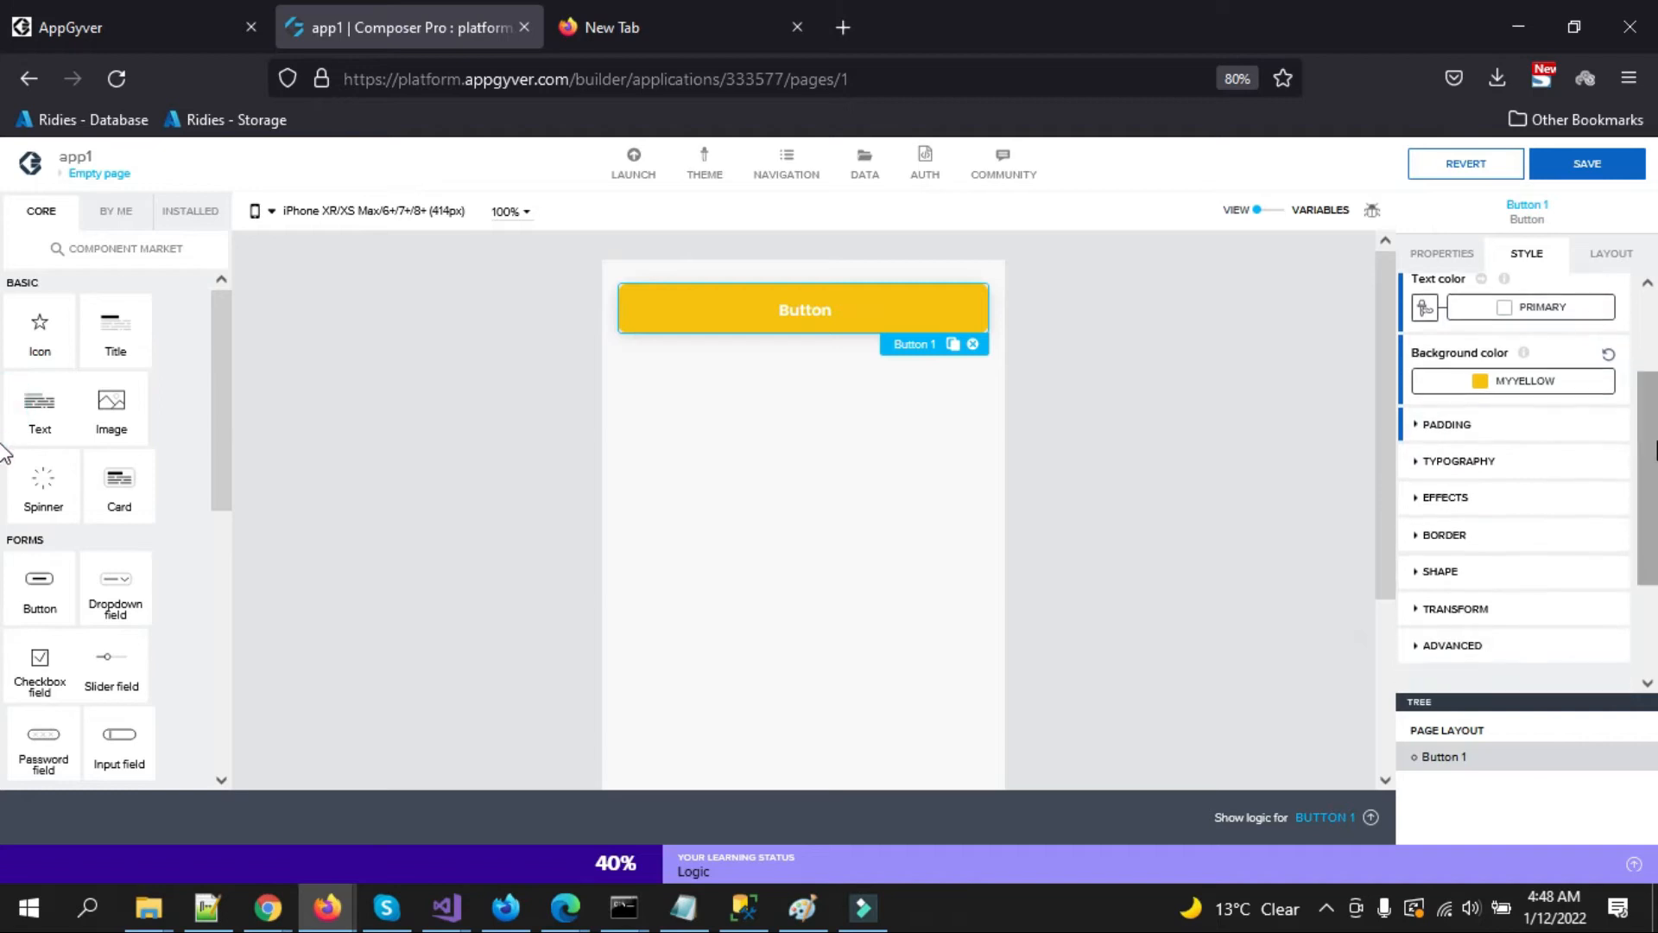
click(1411, 466)
drag(1648, 426, 1651, 450)
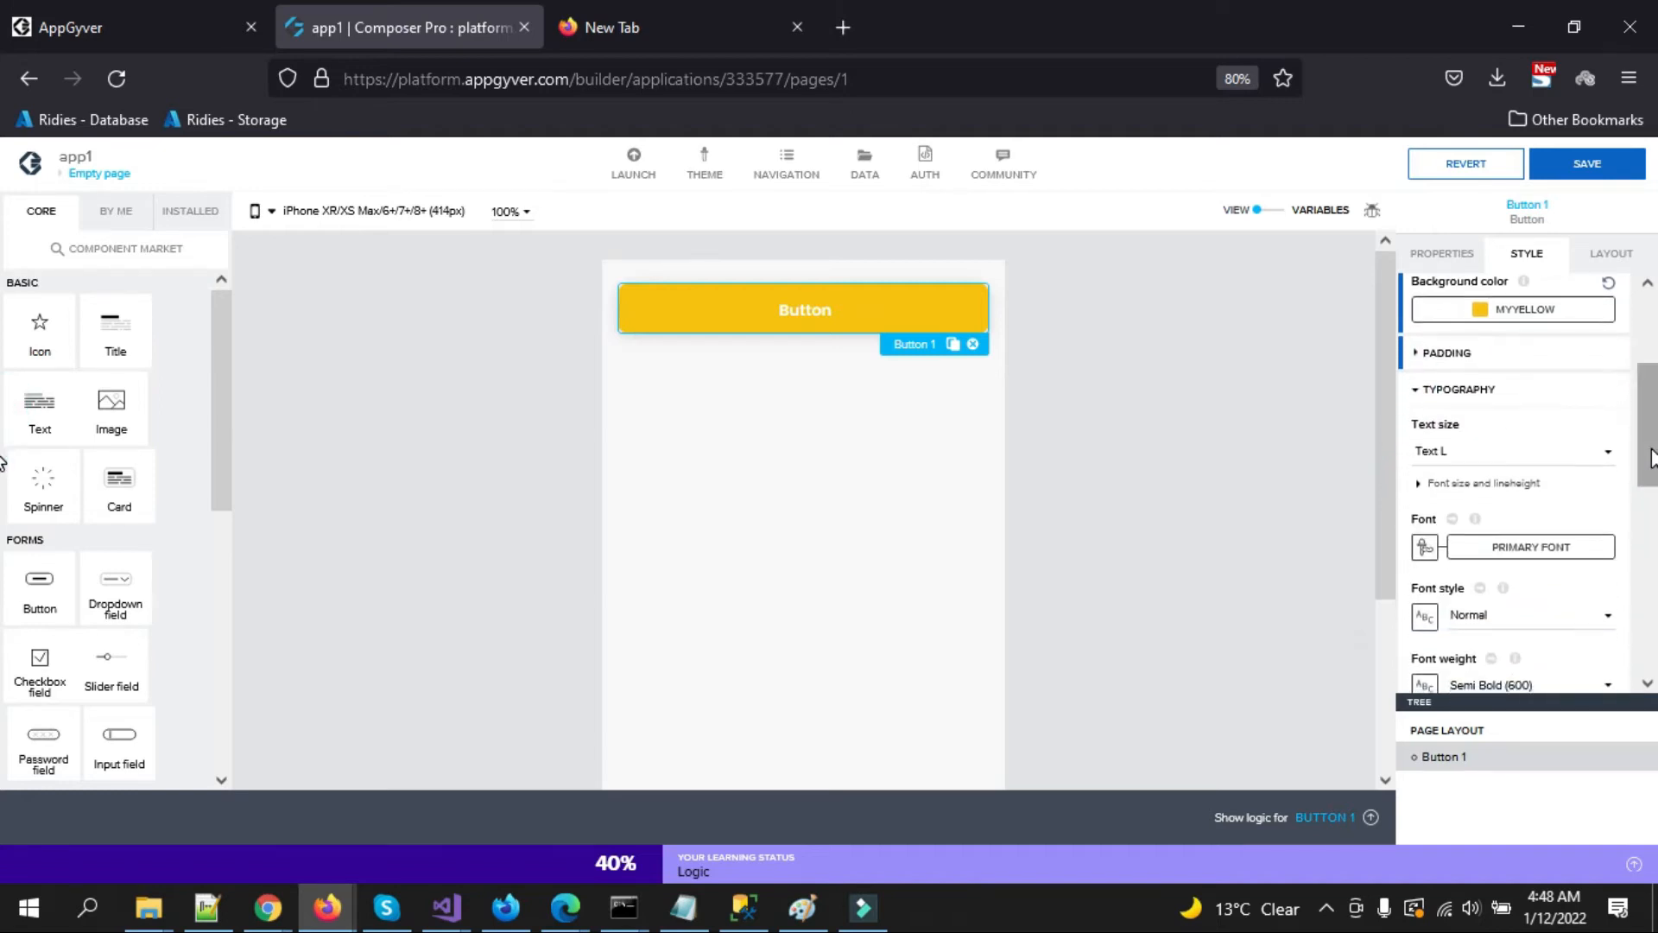
click(1498, 453)
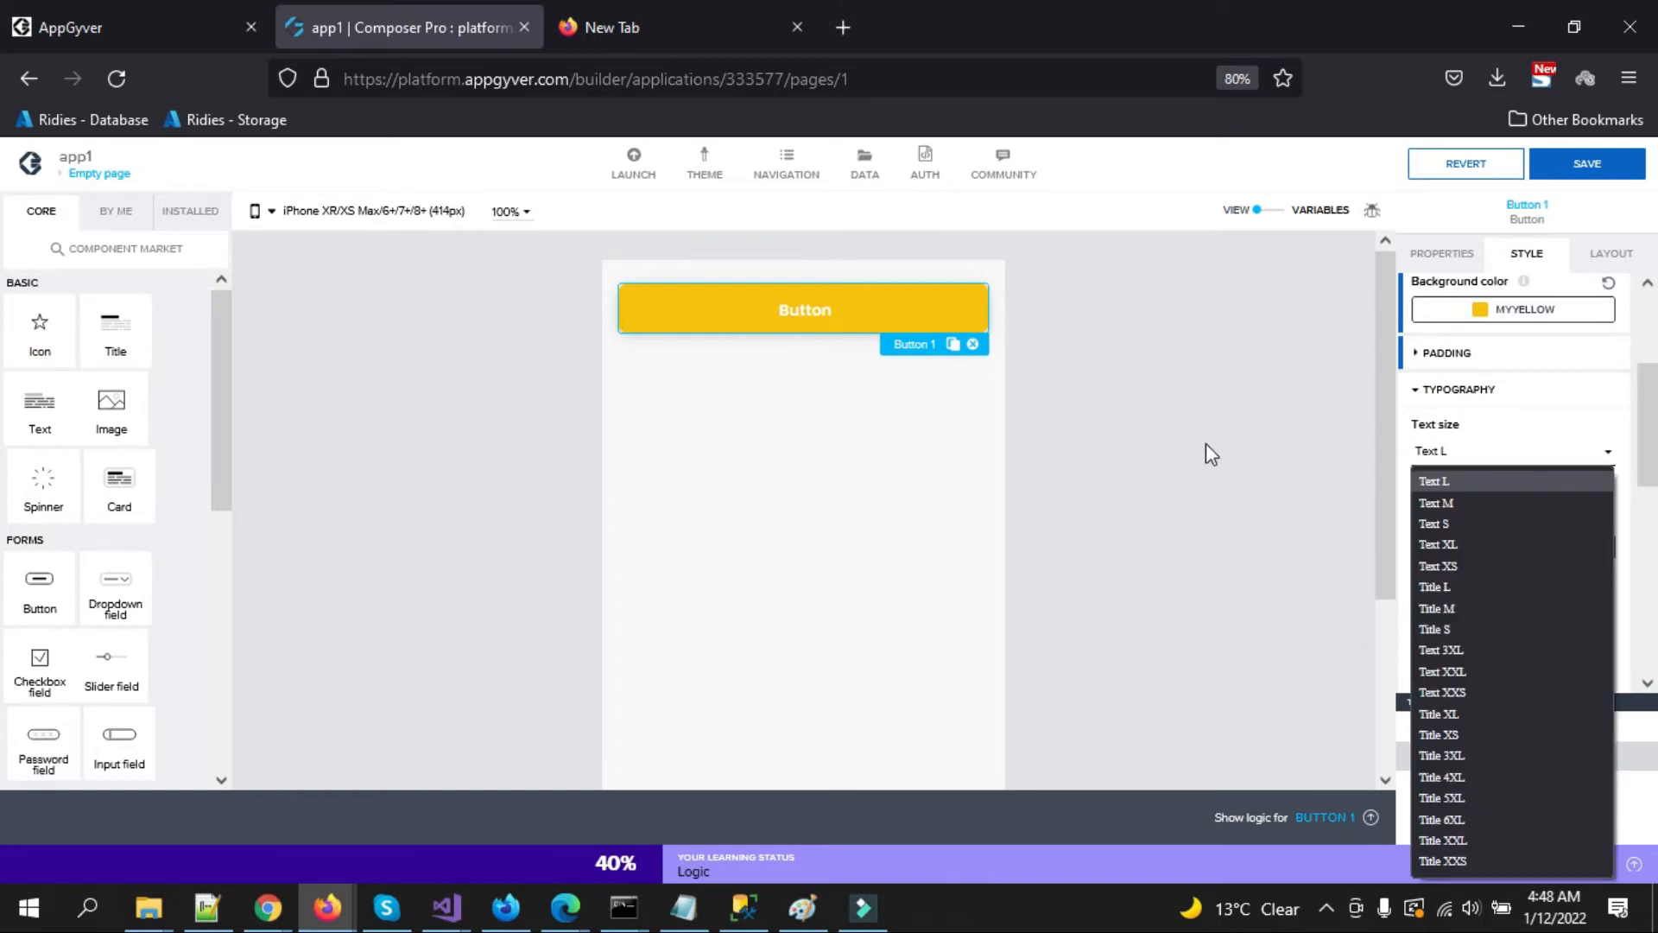
click(1455, 545)
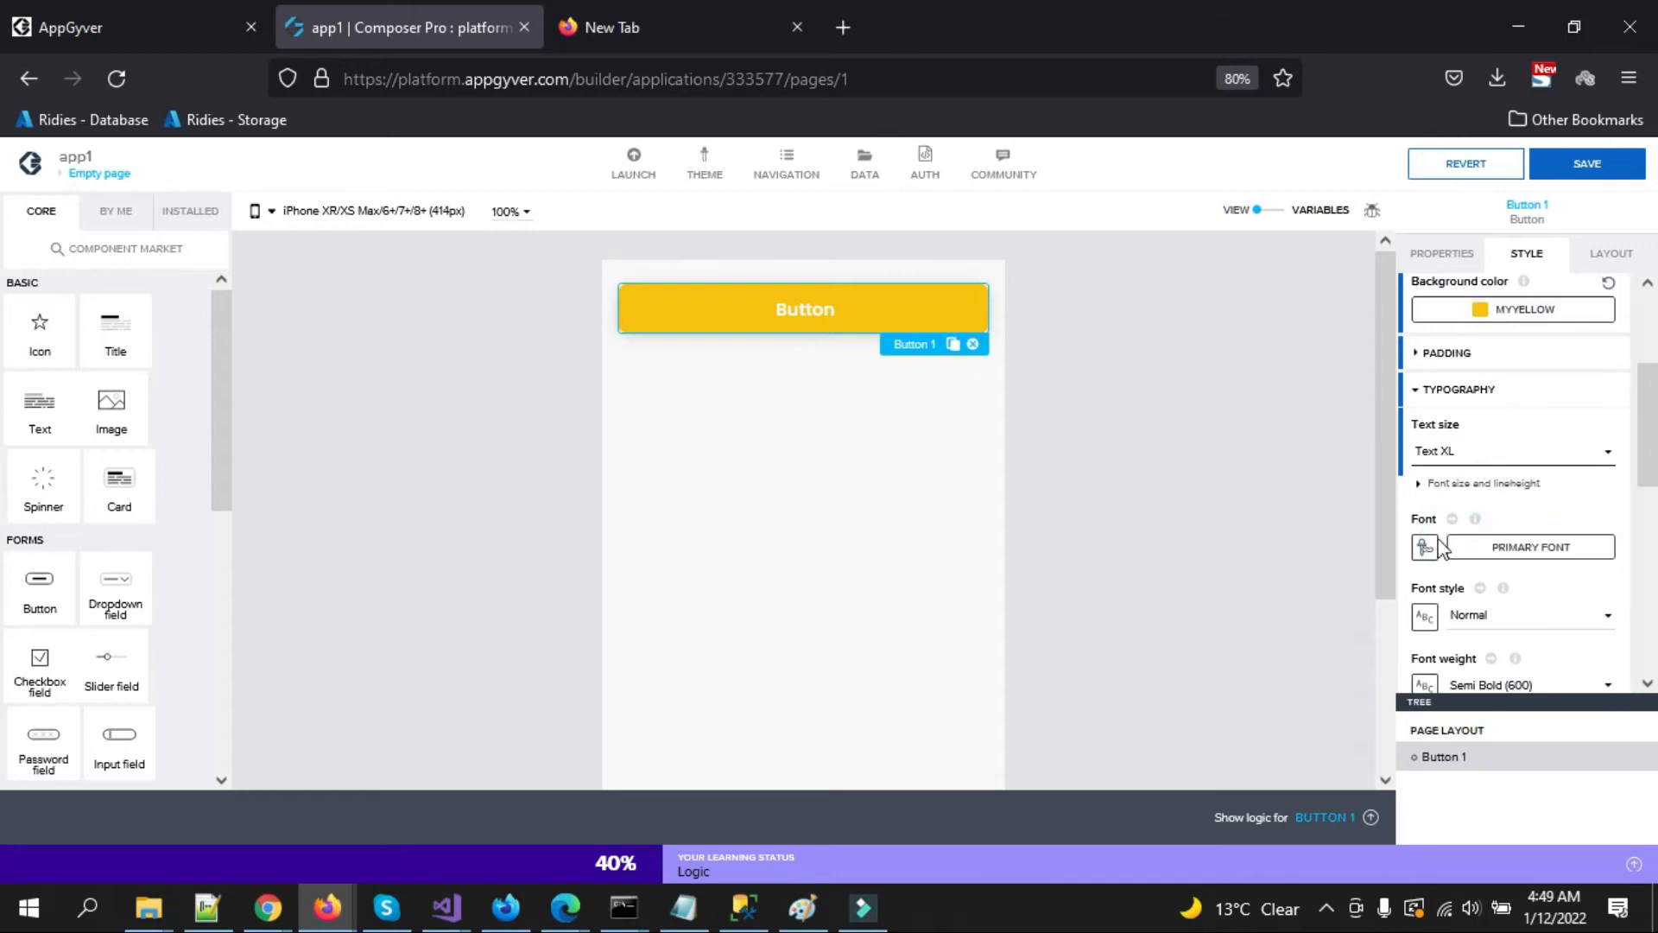
Check the font choices available for the button's text.
scroll(1645, 471, down, 1)
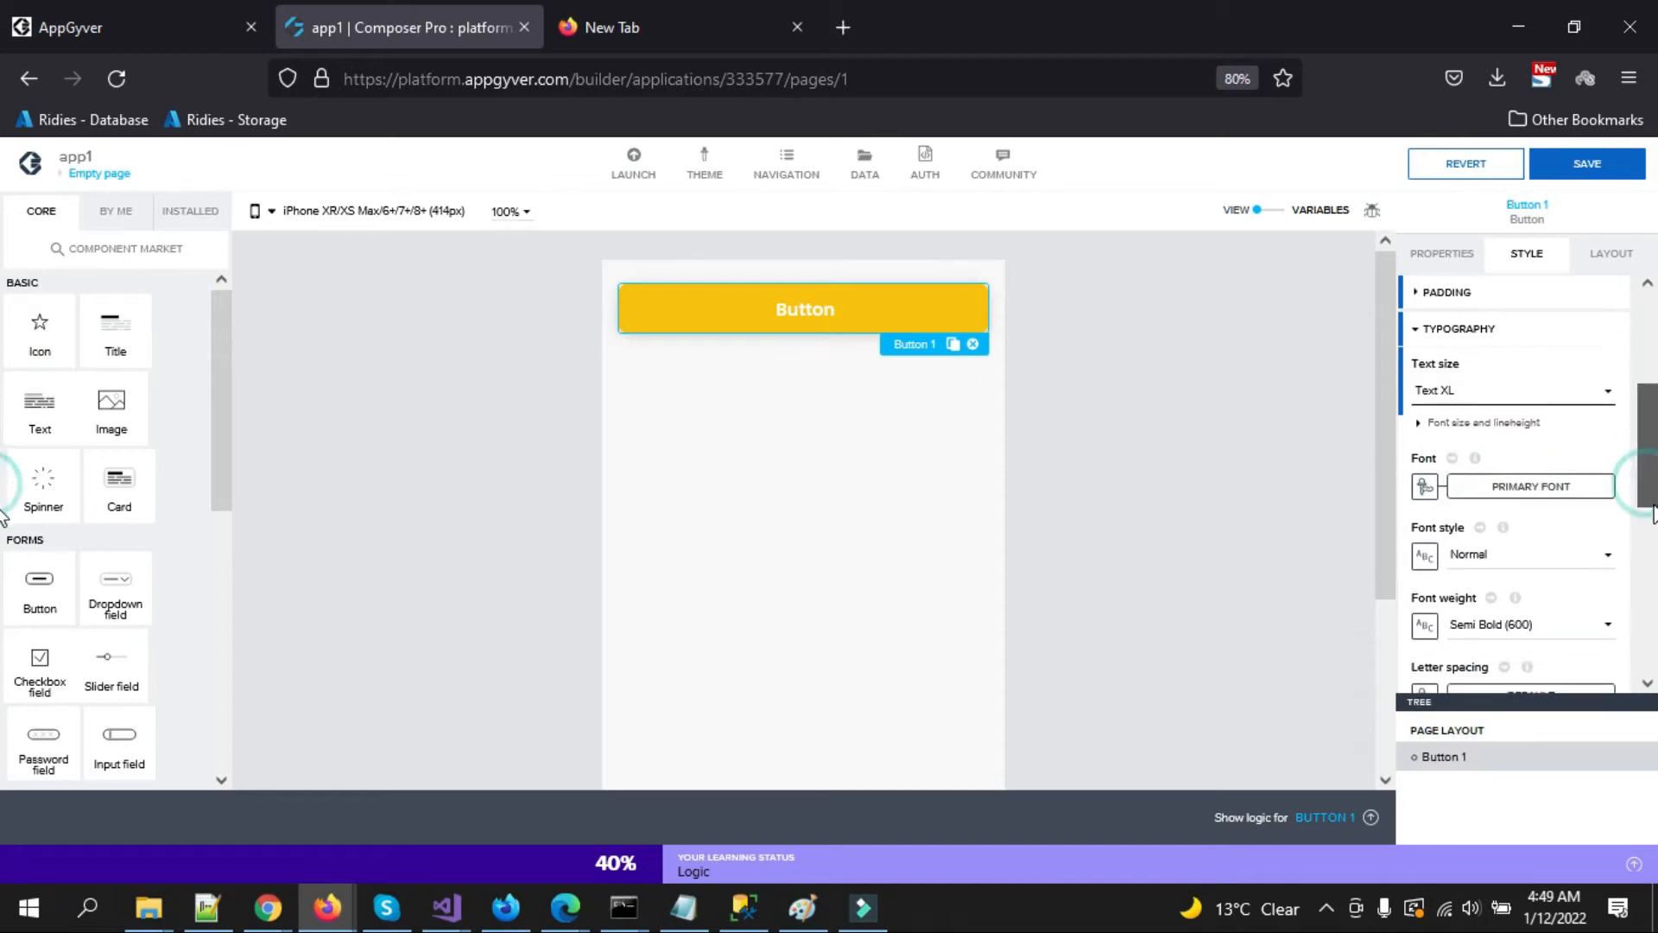
click(1542, 502)
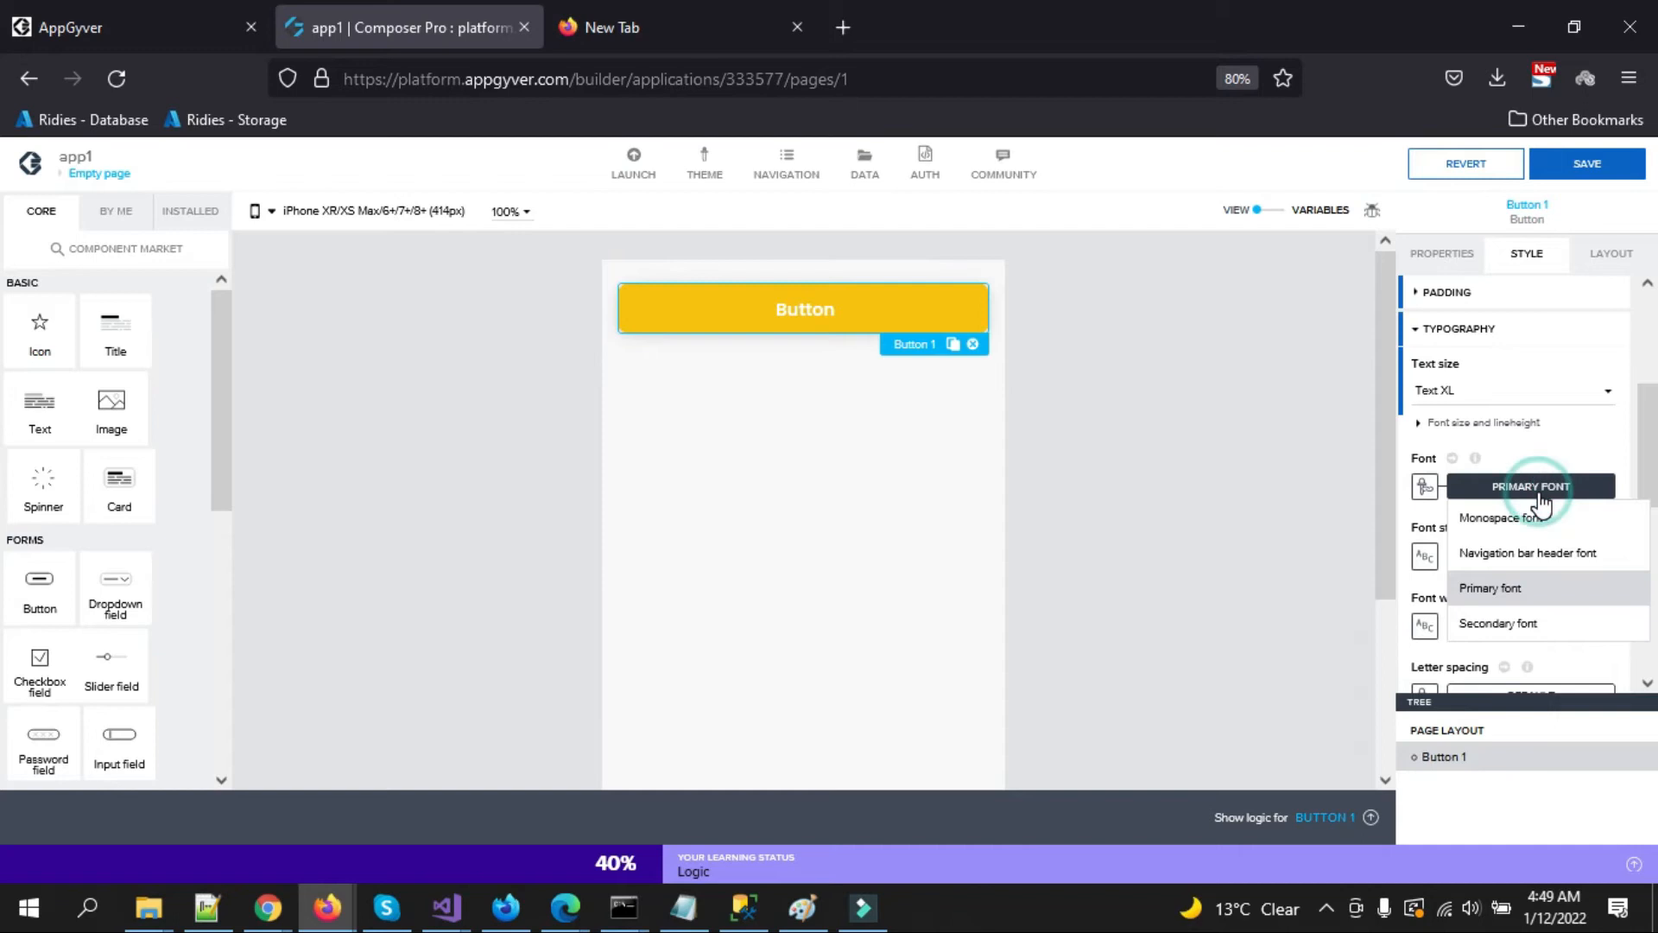
click(2, 473)
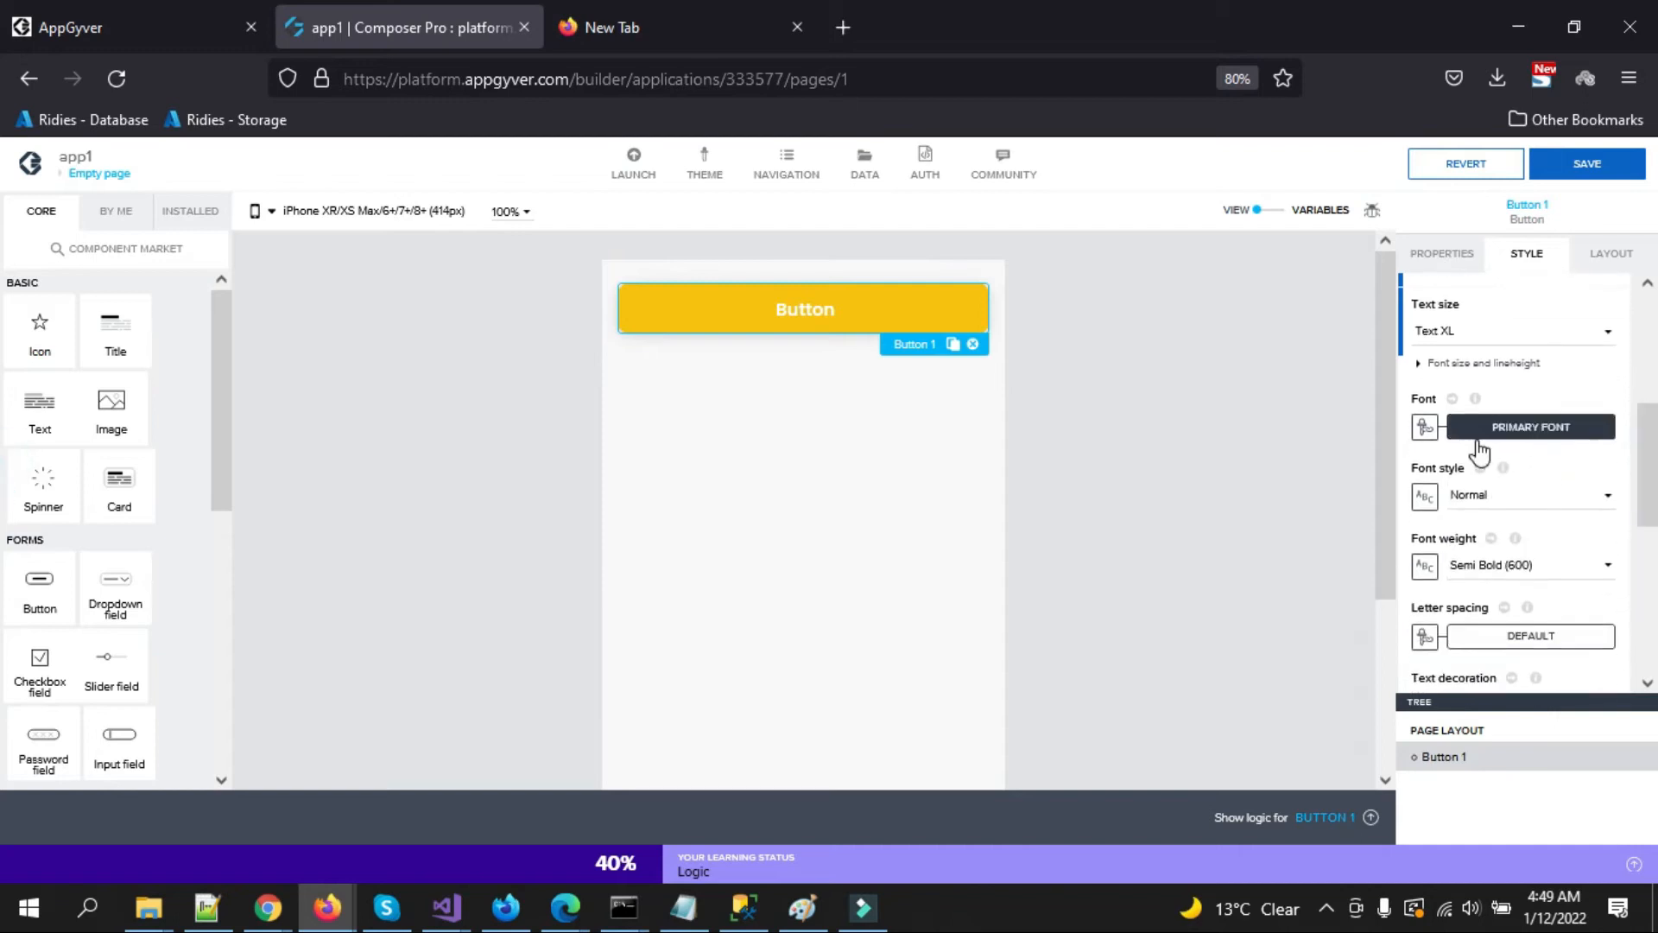
Check the binding types available for the button's font, leaving the font binding as it is.
click(1426, 428)
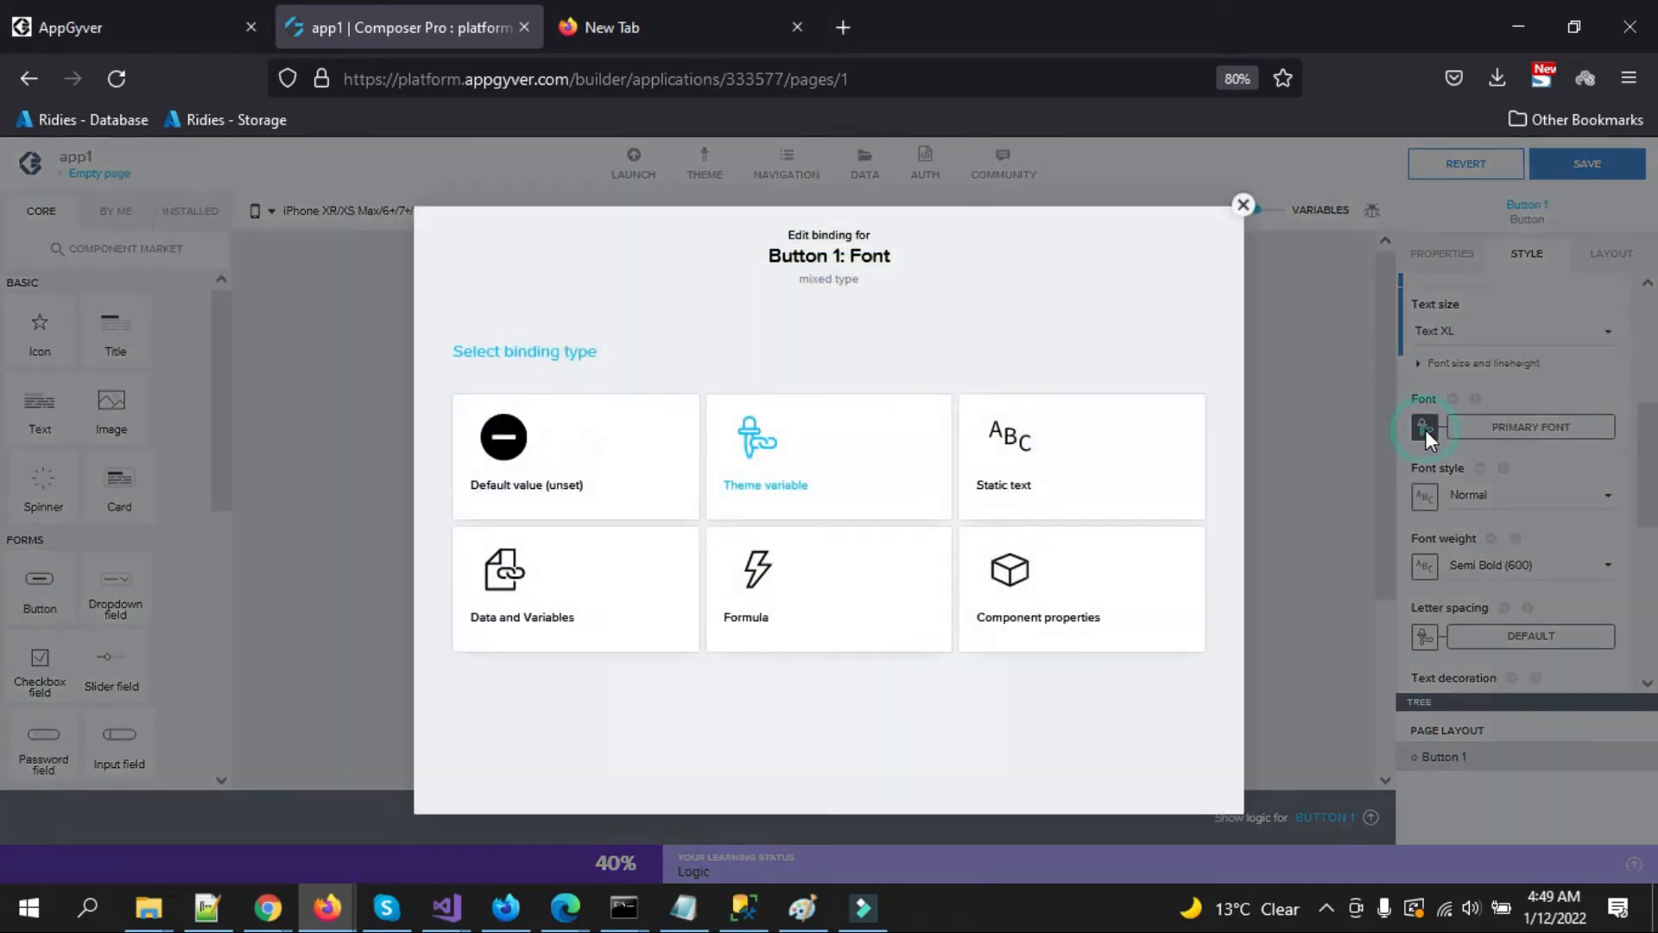
click(1243, 205)
click(4, 470)
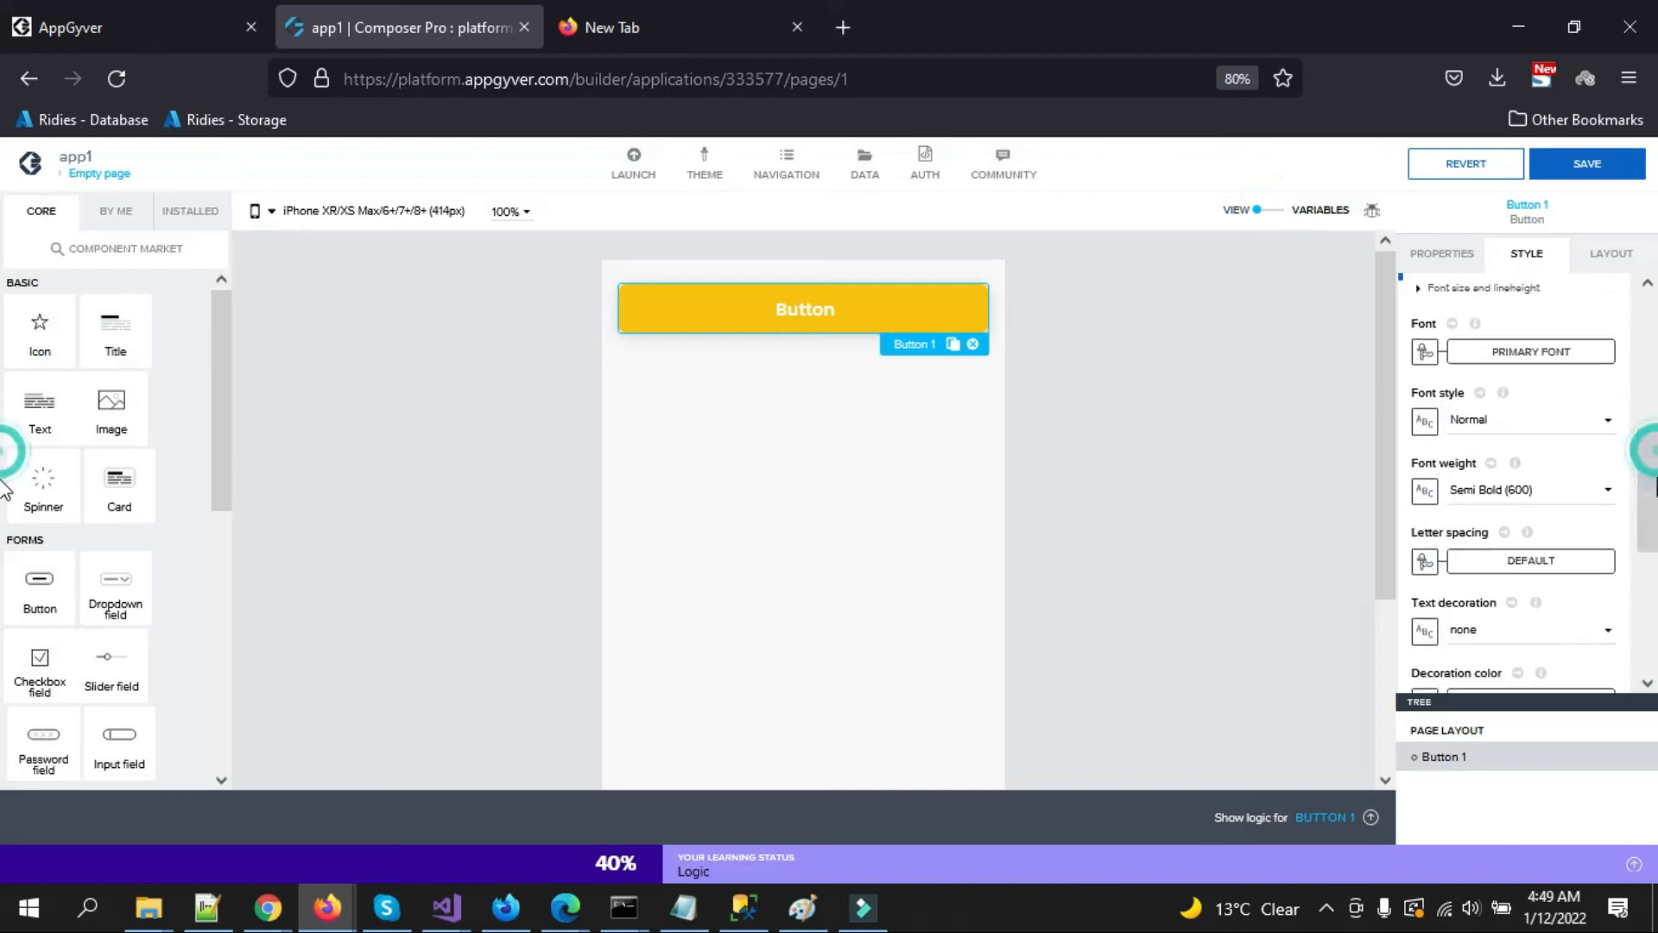
Set the button's font style to Normal.
click(1536, 419)
click(1508, 470)
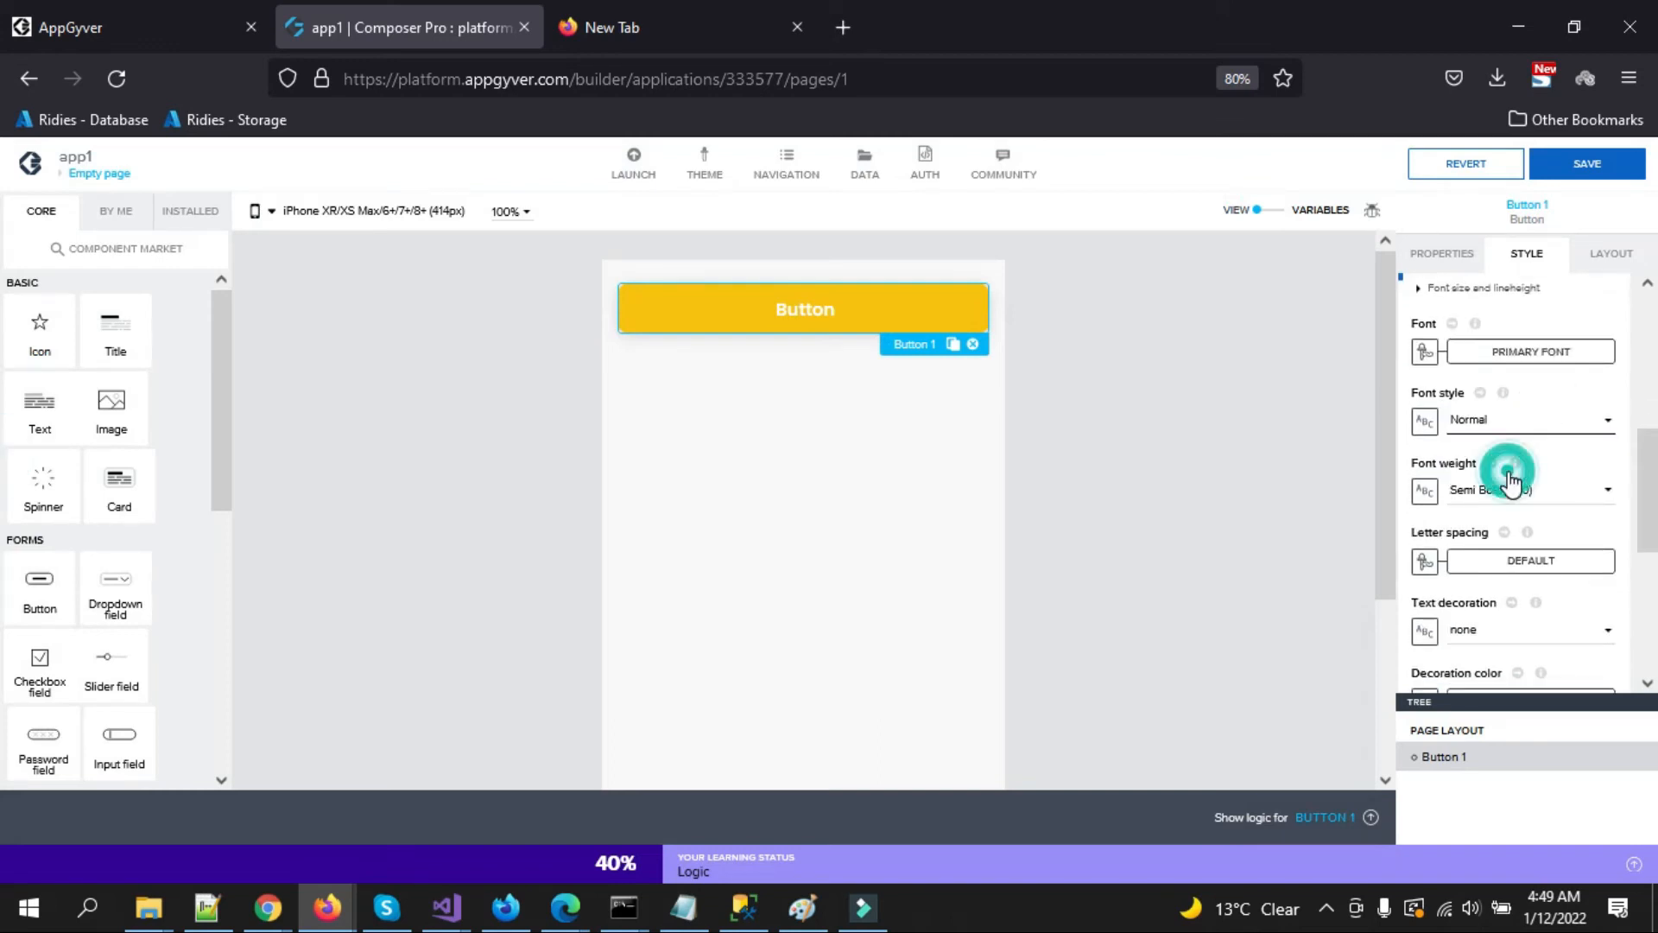
click(1511, 445)
click(1489, 444)
Set the button's font weight to Normal (400), after trying Bold (700).
click(1542, 492)
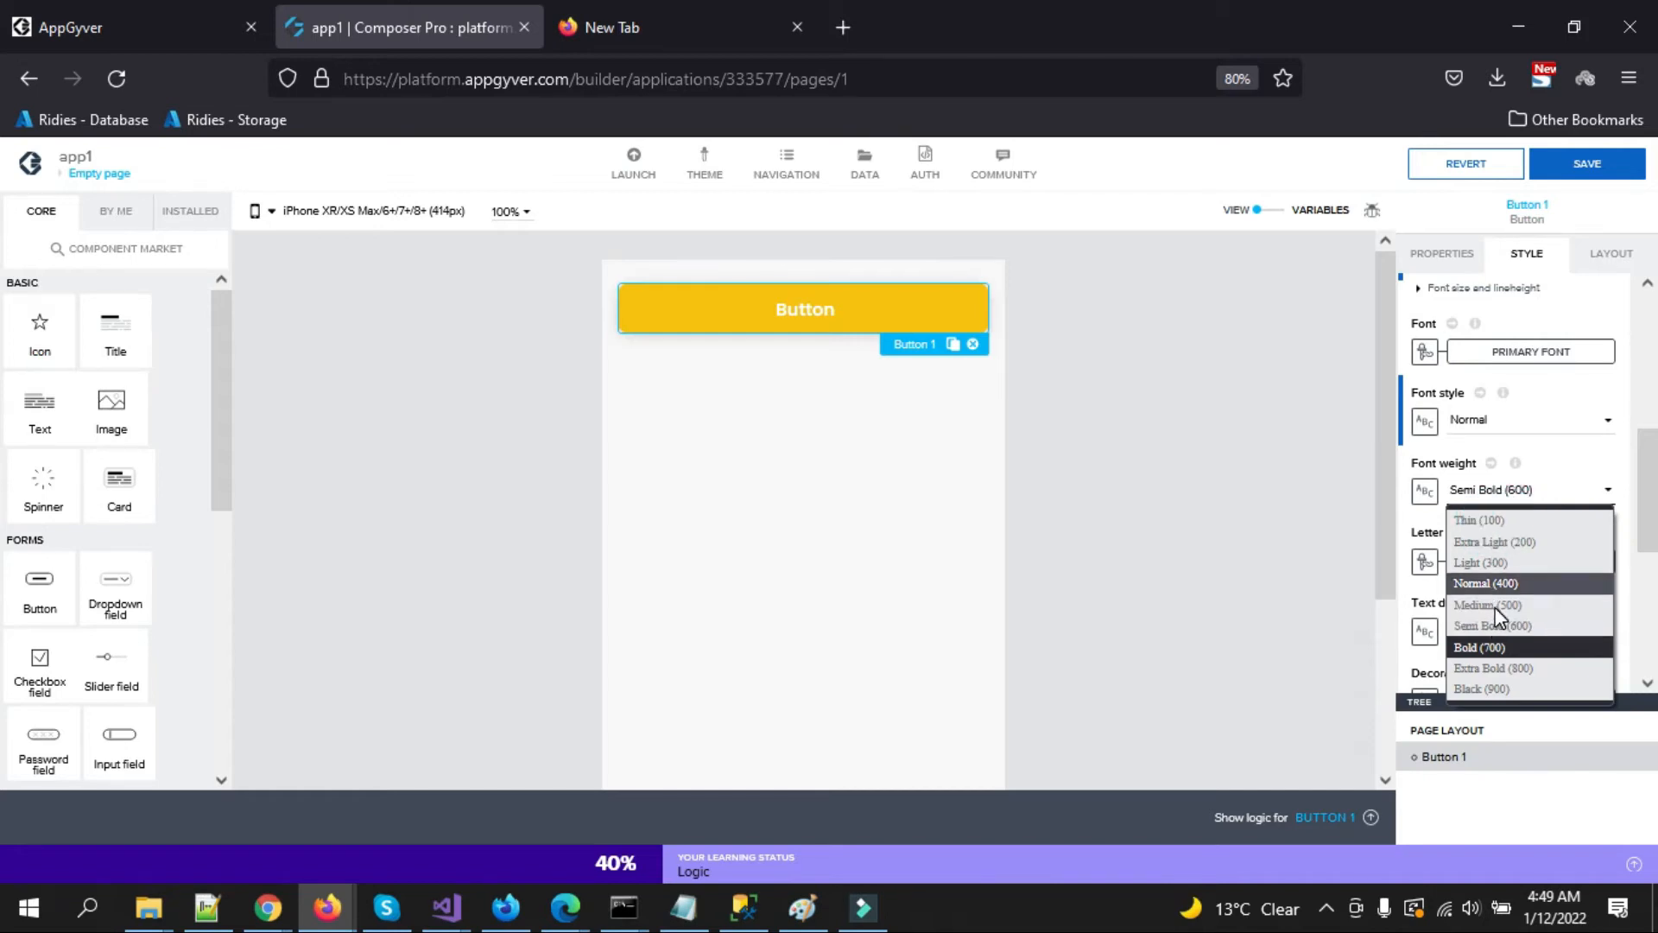
click(1516, 647)
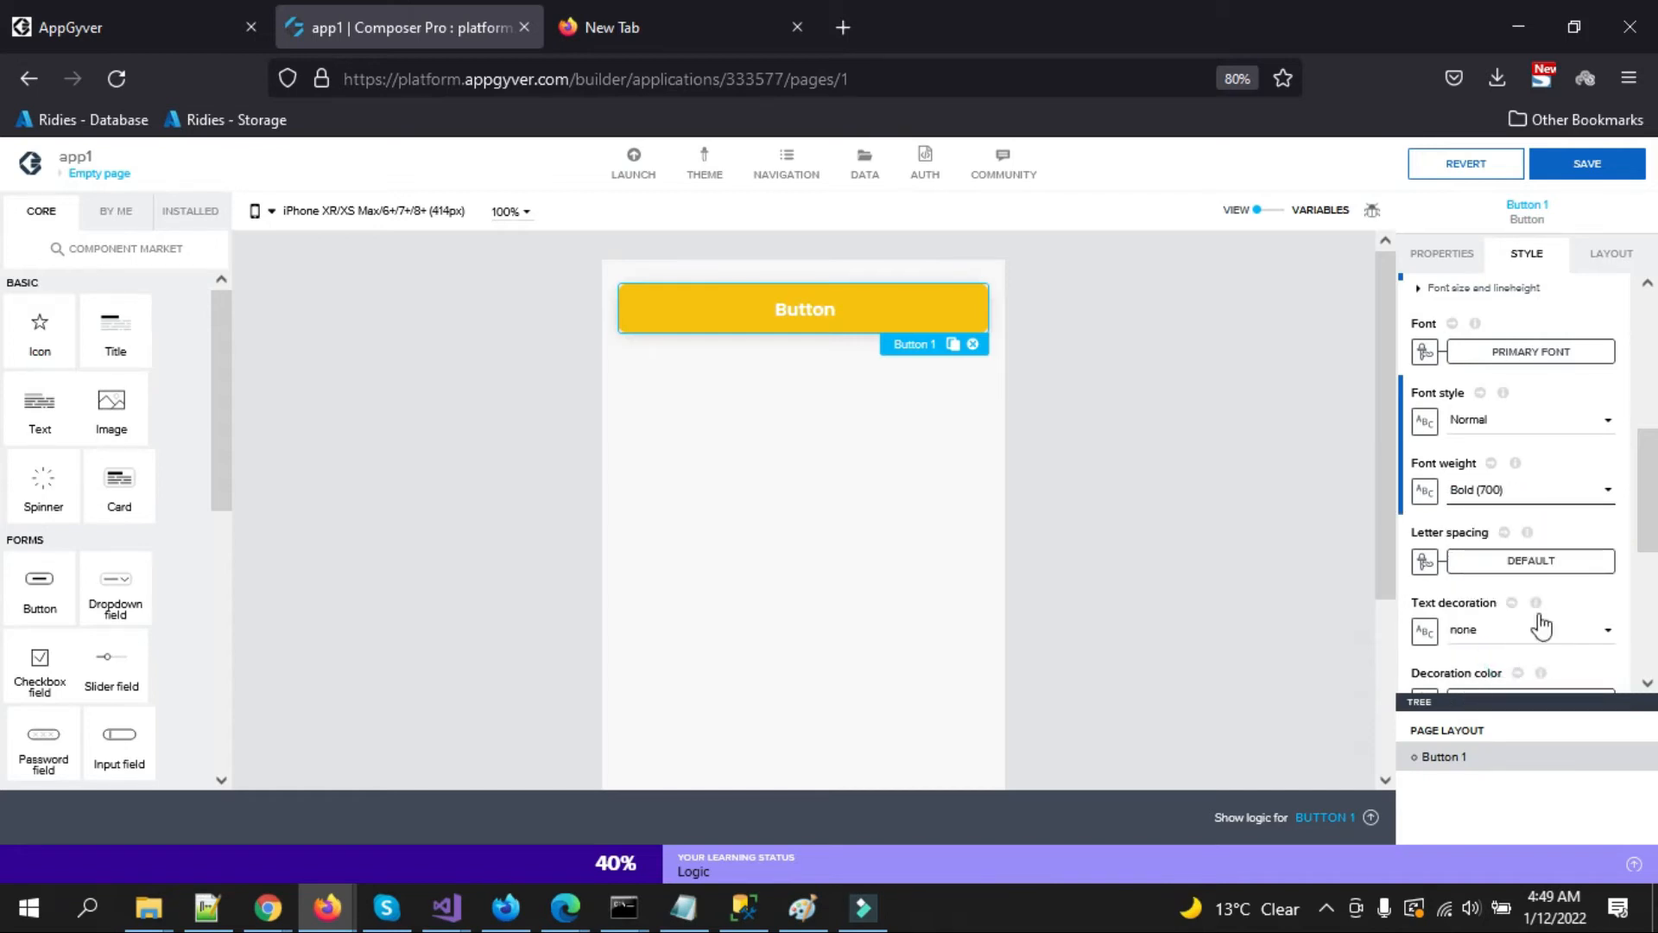
click(1565, 492)
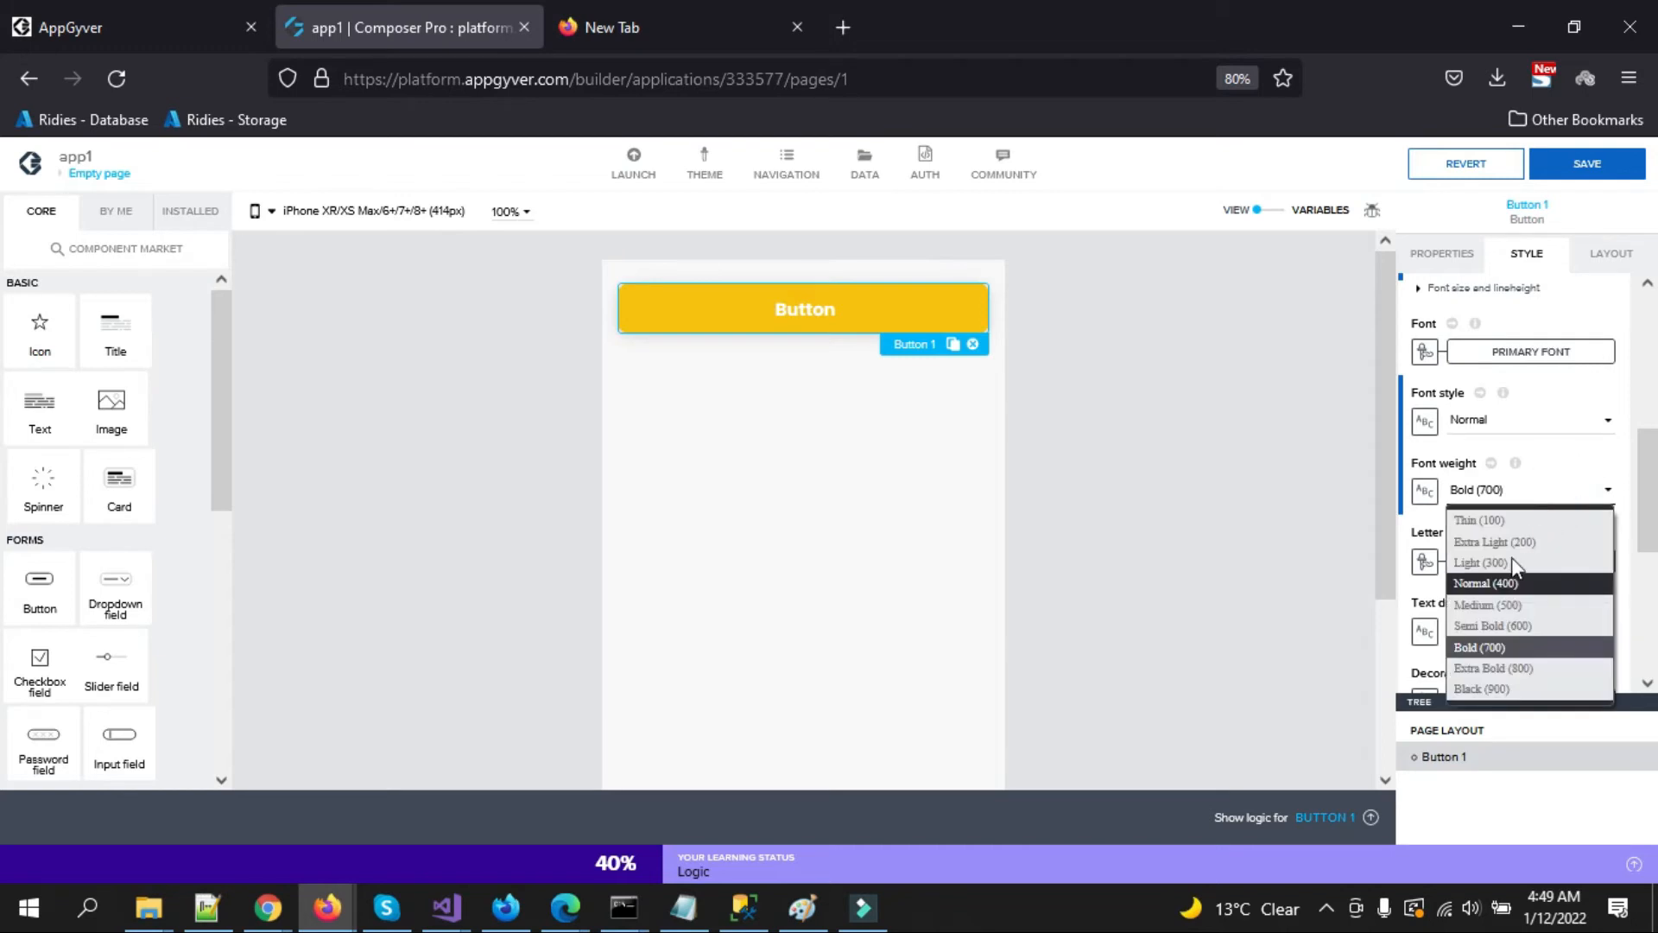
click(1487, 579)
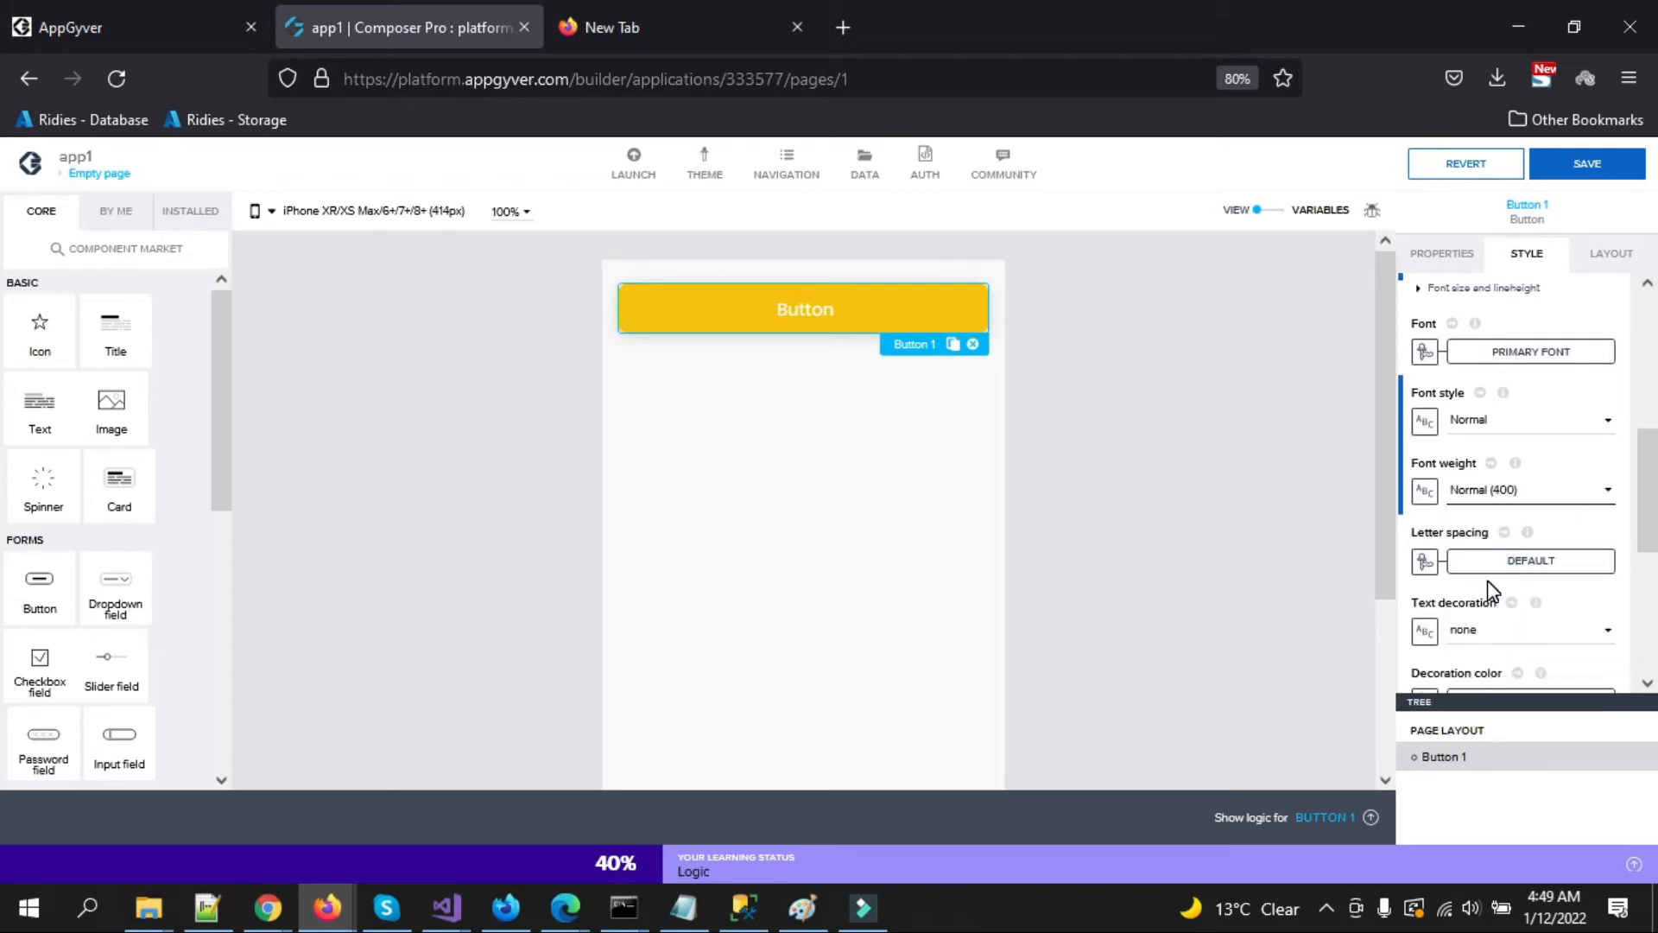
Set the button's letter spacing to Wide, after trying Narrow.
scroll(1641, 535, down, 2)
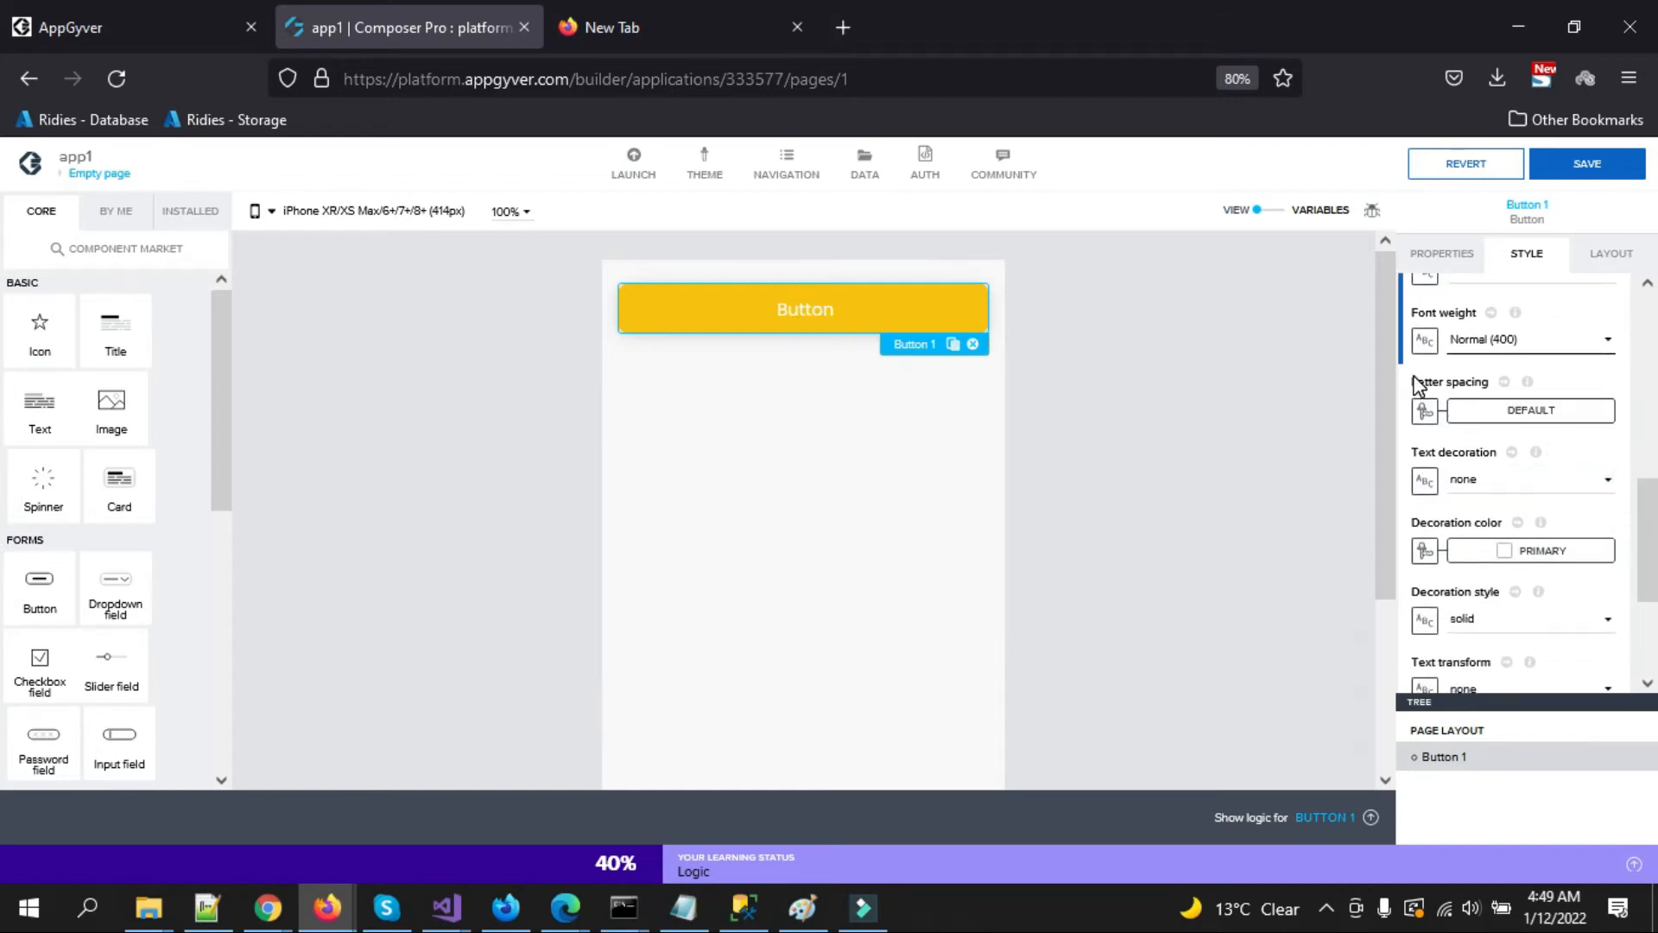
click(1468, 411)
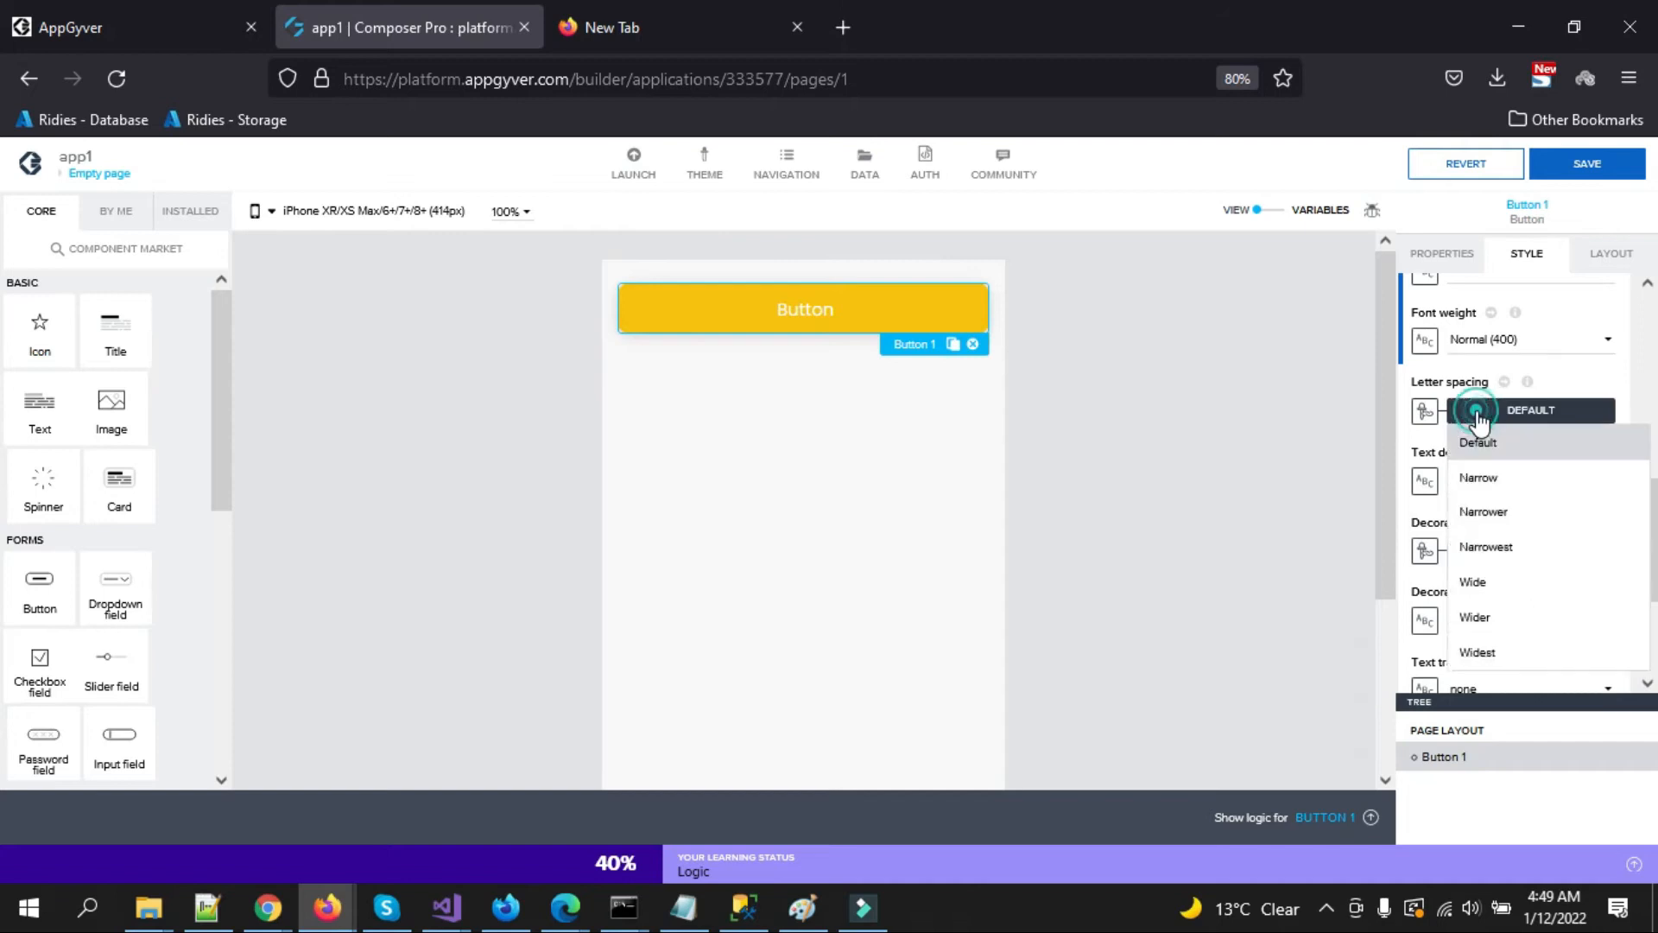
click(1489, 484)
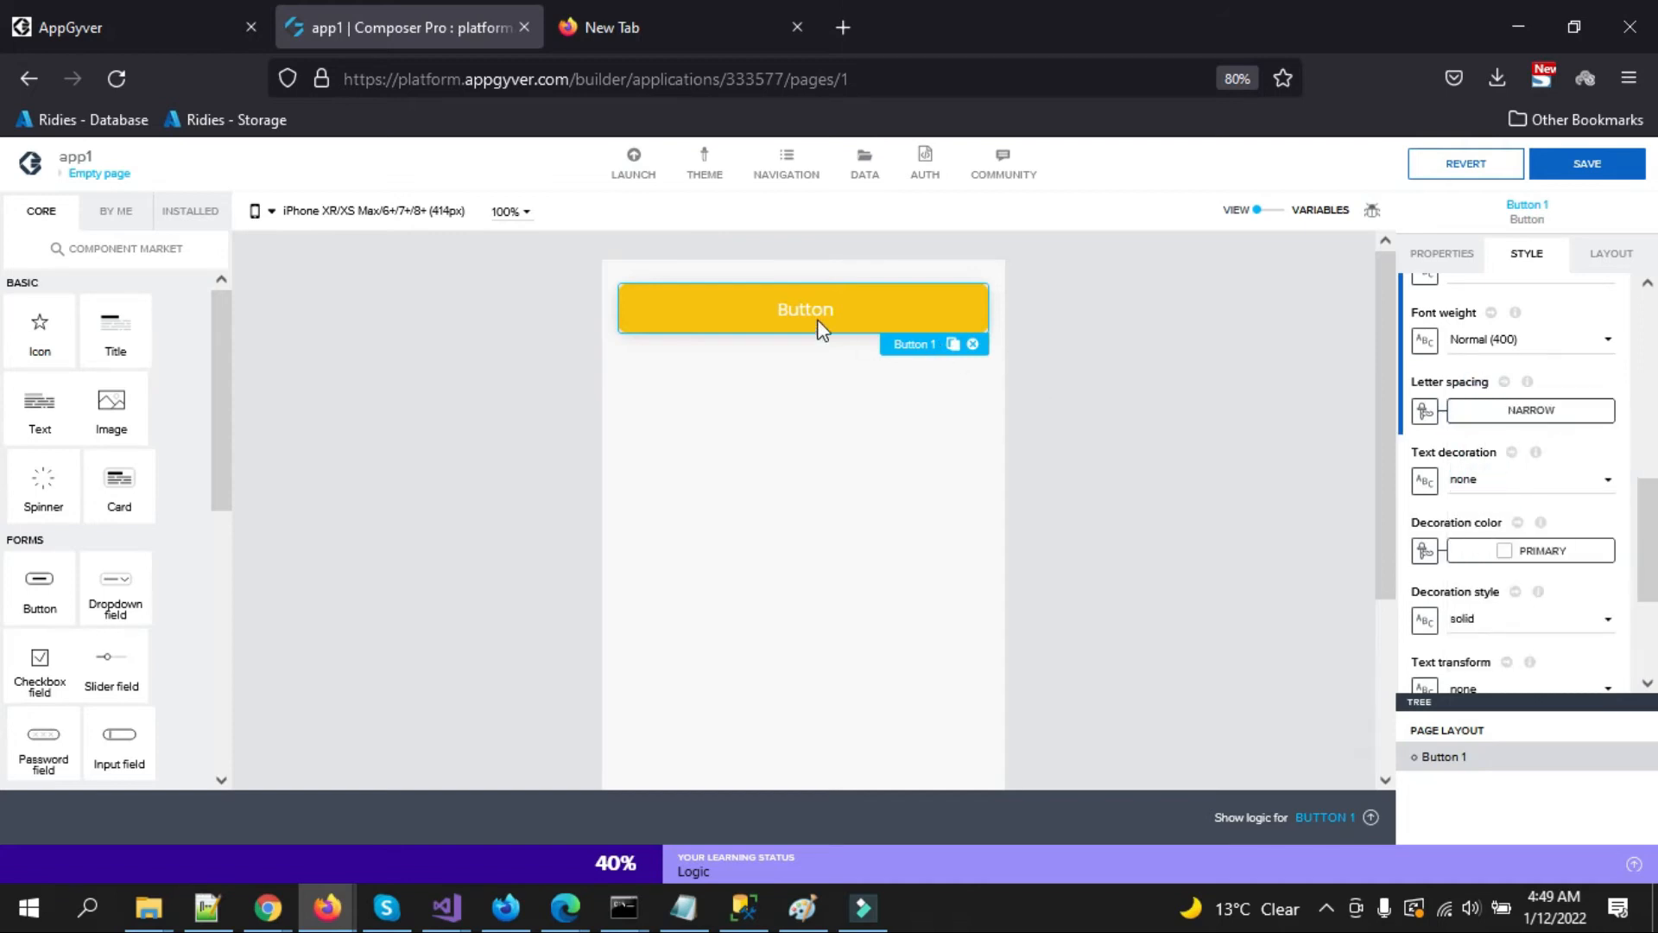
click(1518, 413)
click(1525, 582)
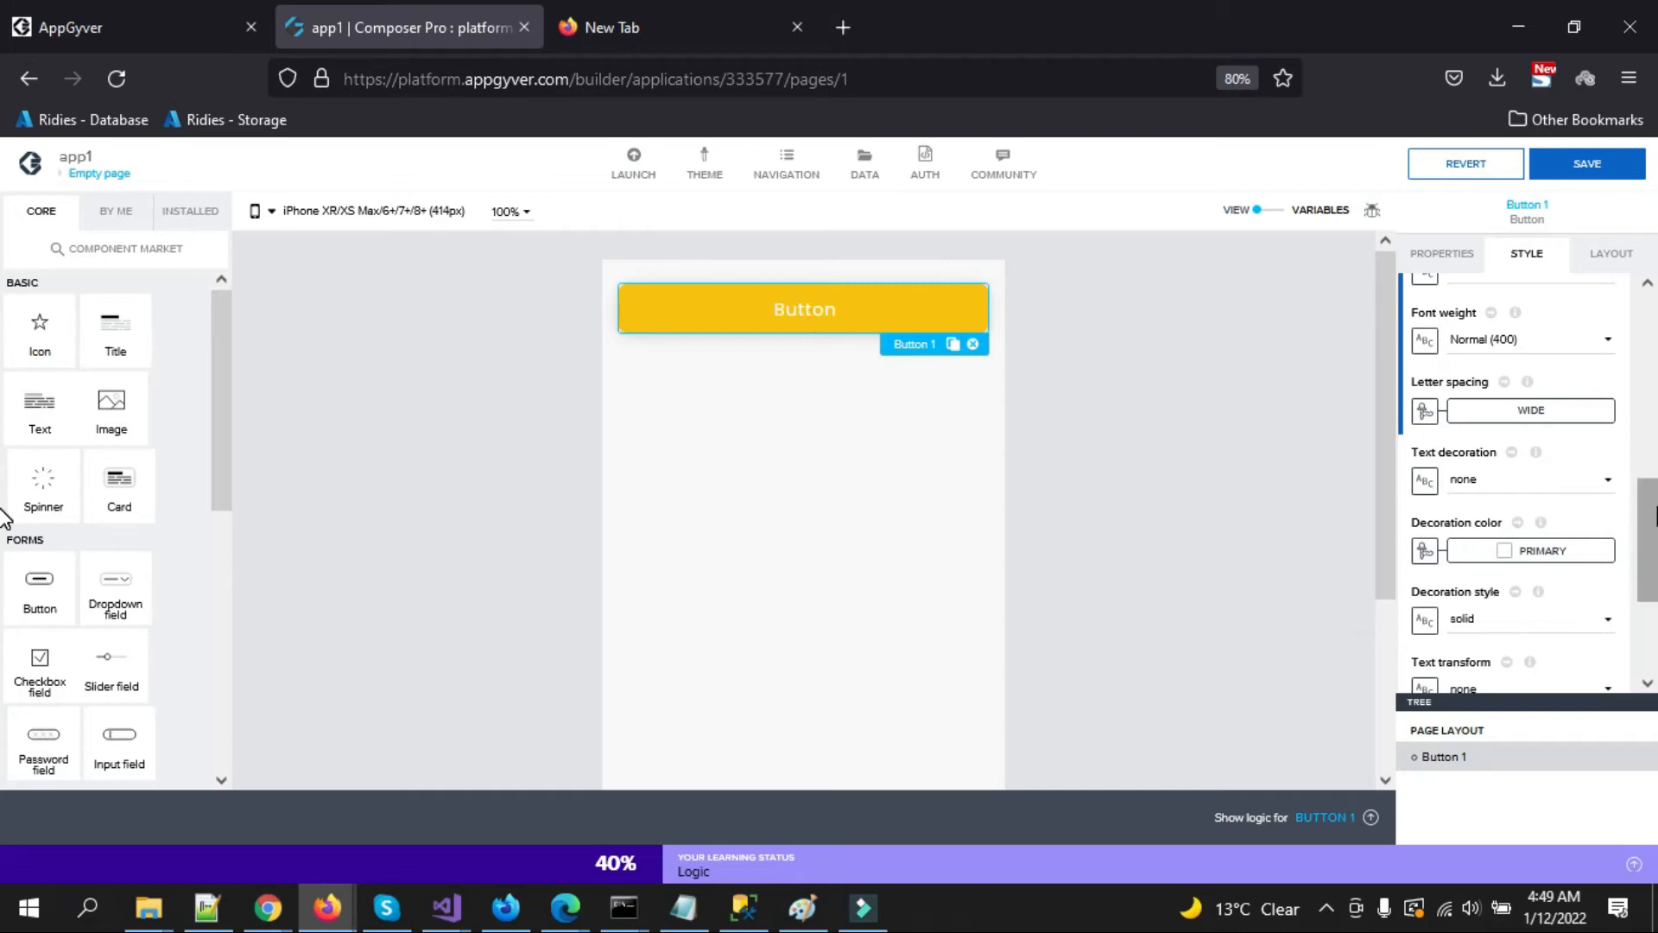
Set the button's text decoration to underline with the Negative decoration color.
scroll(1641, 518, down, 1)
click(1513, 427)
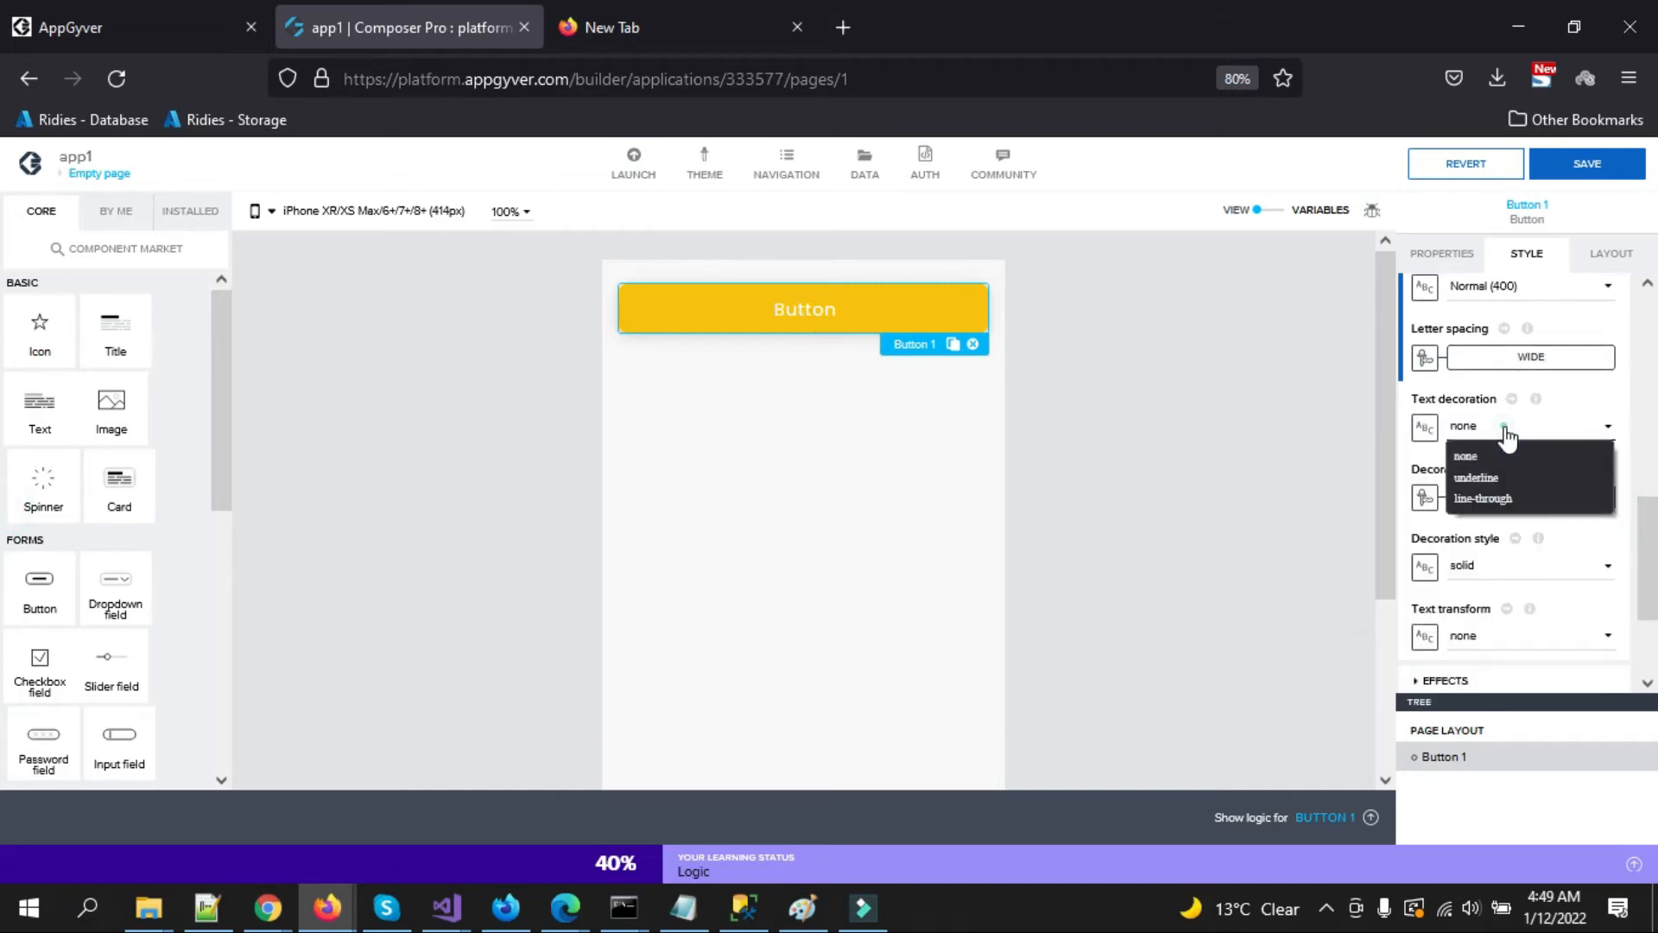
click(1495, 475)
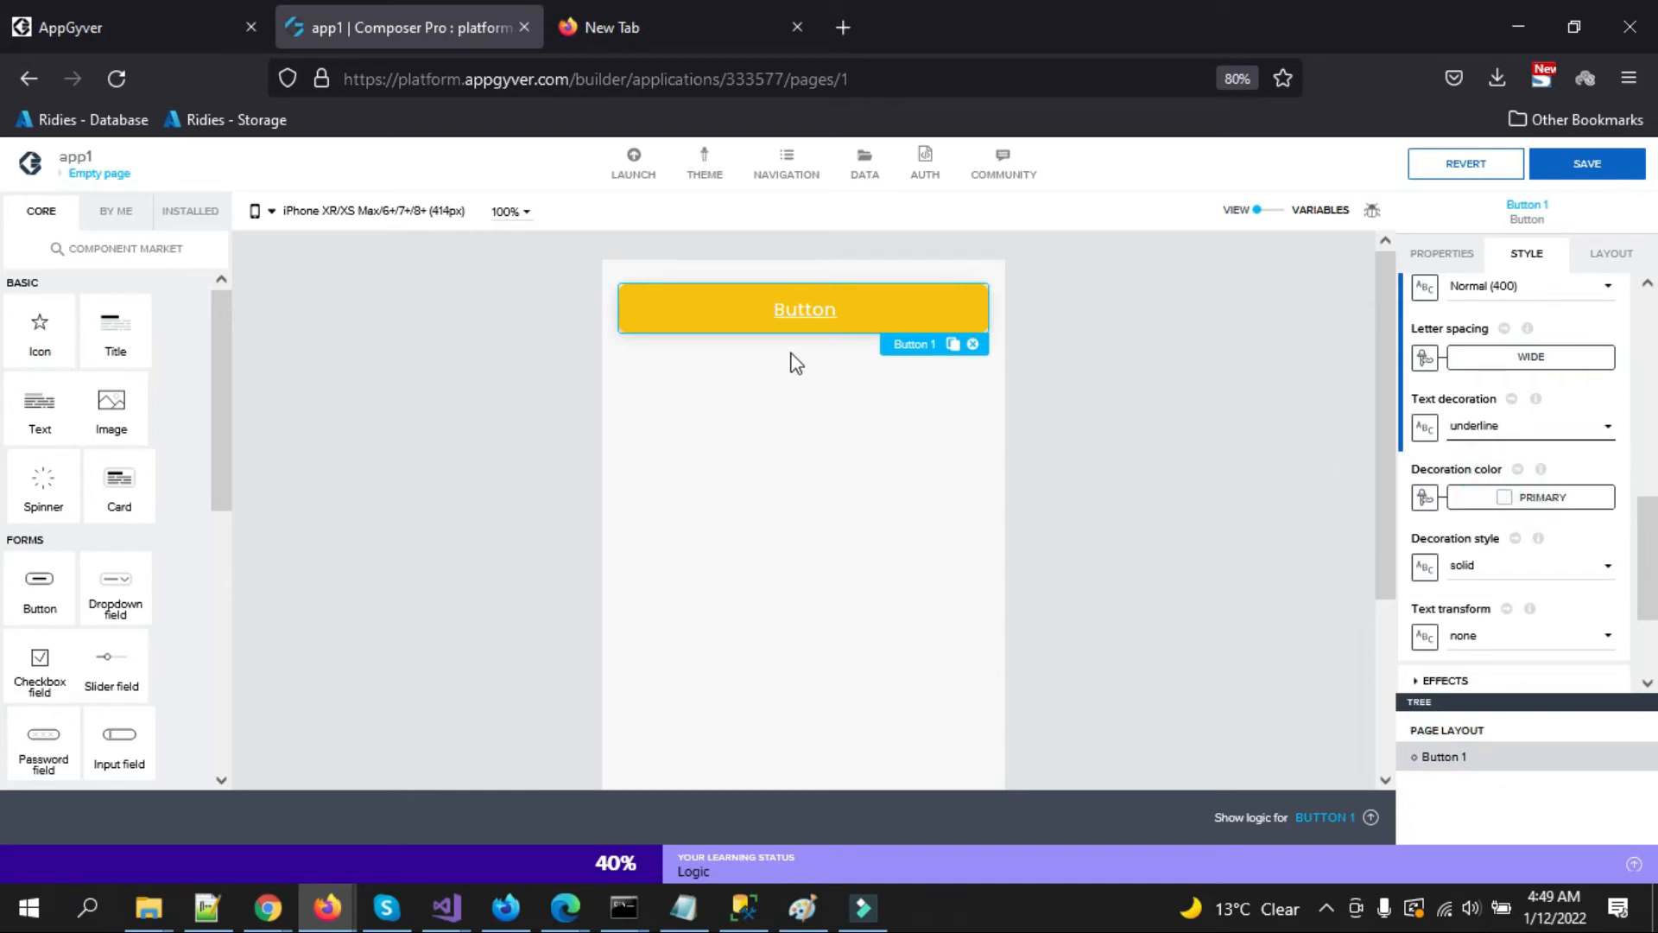
click(1523, 508)
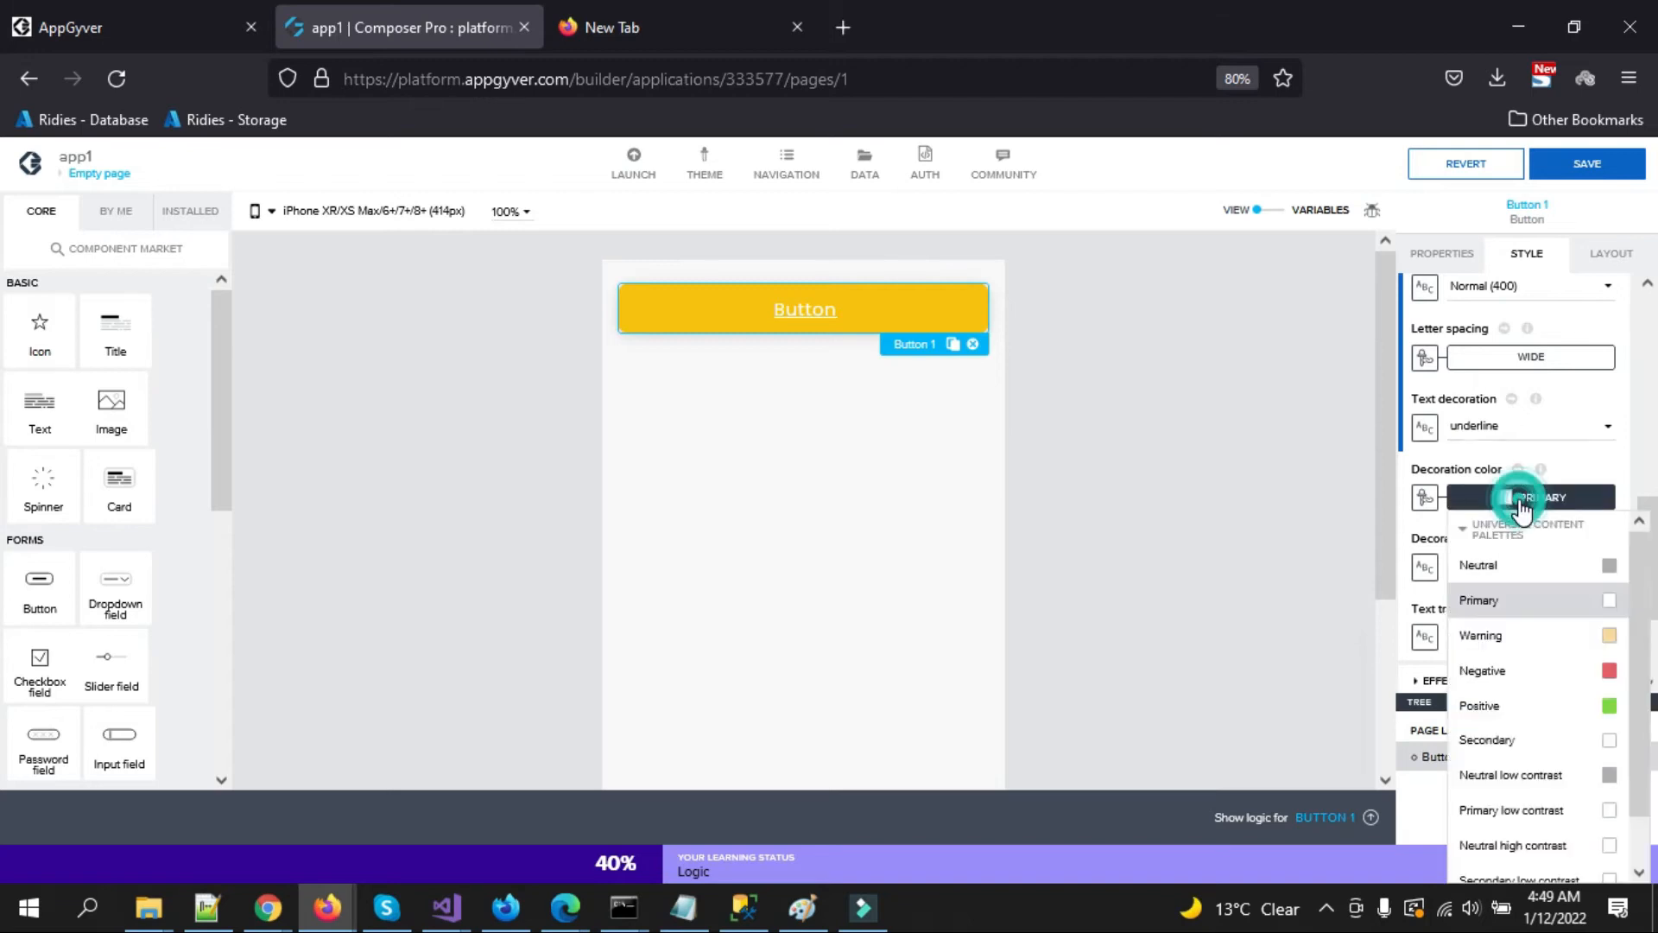
click(1530, 679)
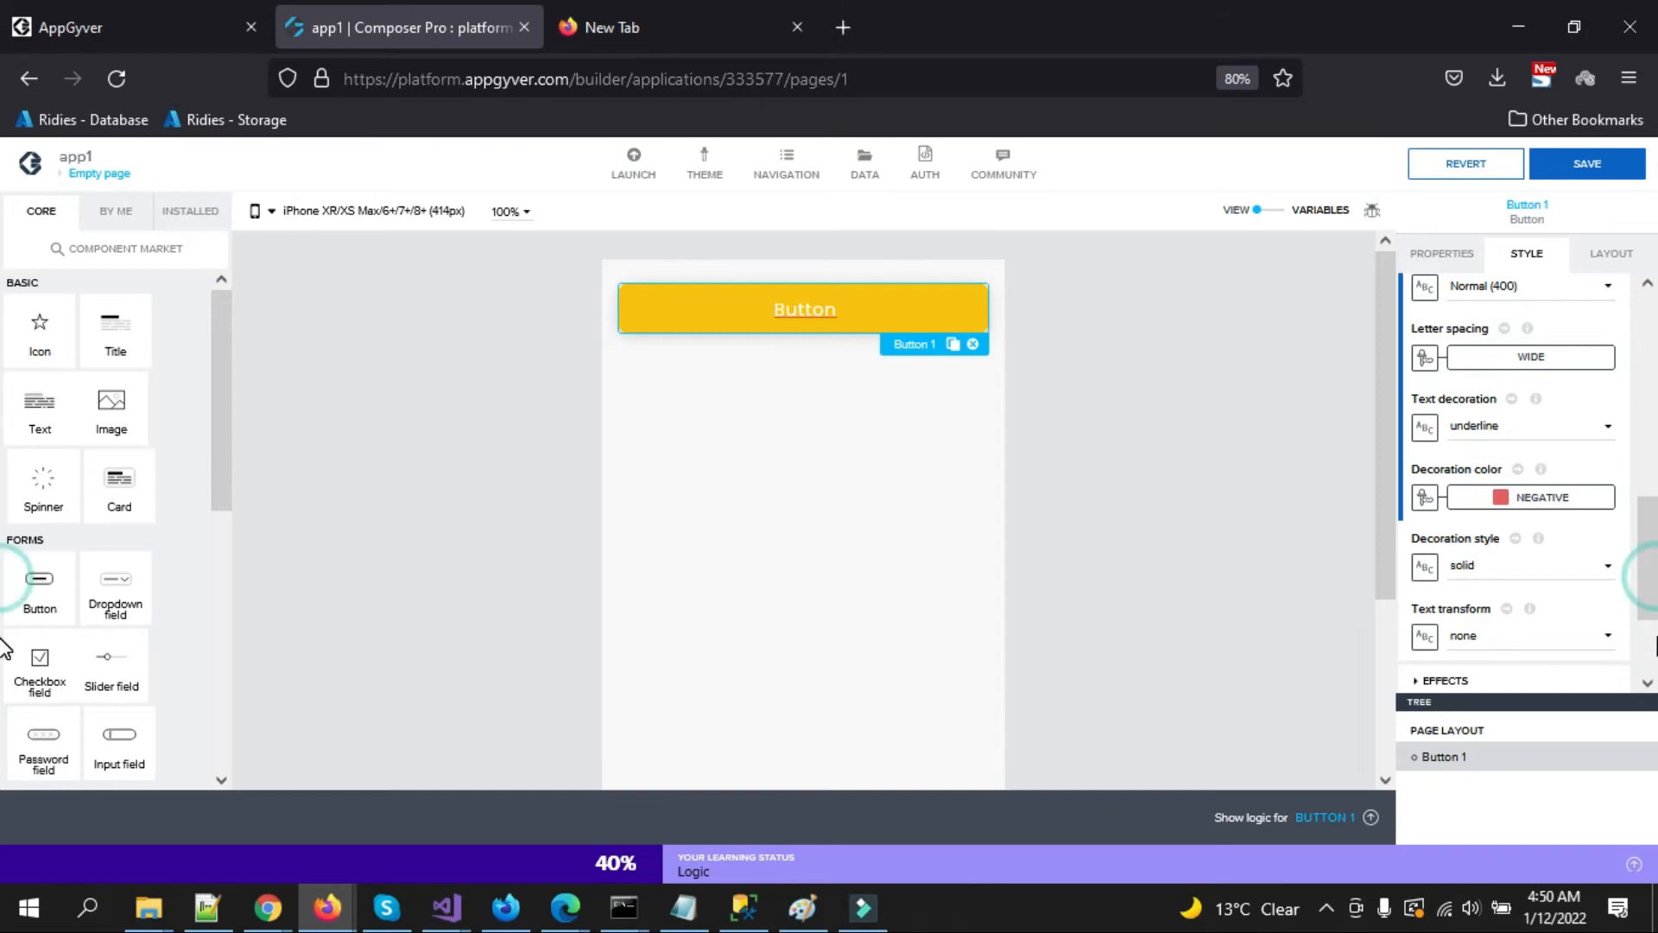
Expand the button's effects settings and review the shadow options.
drag(1654, 540, 1656, 585)
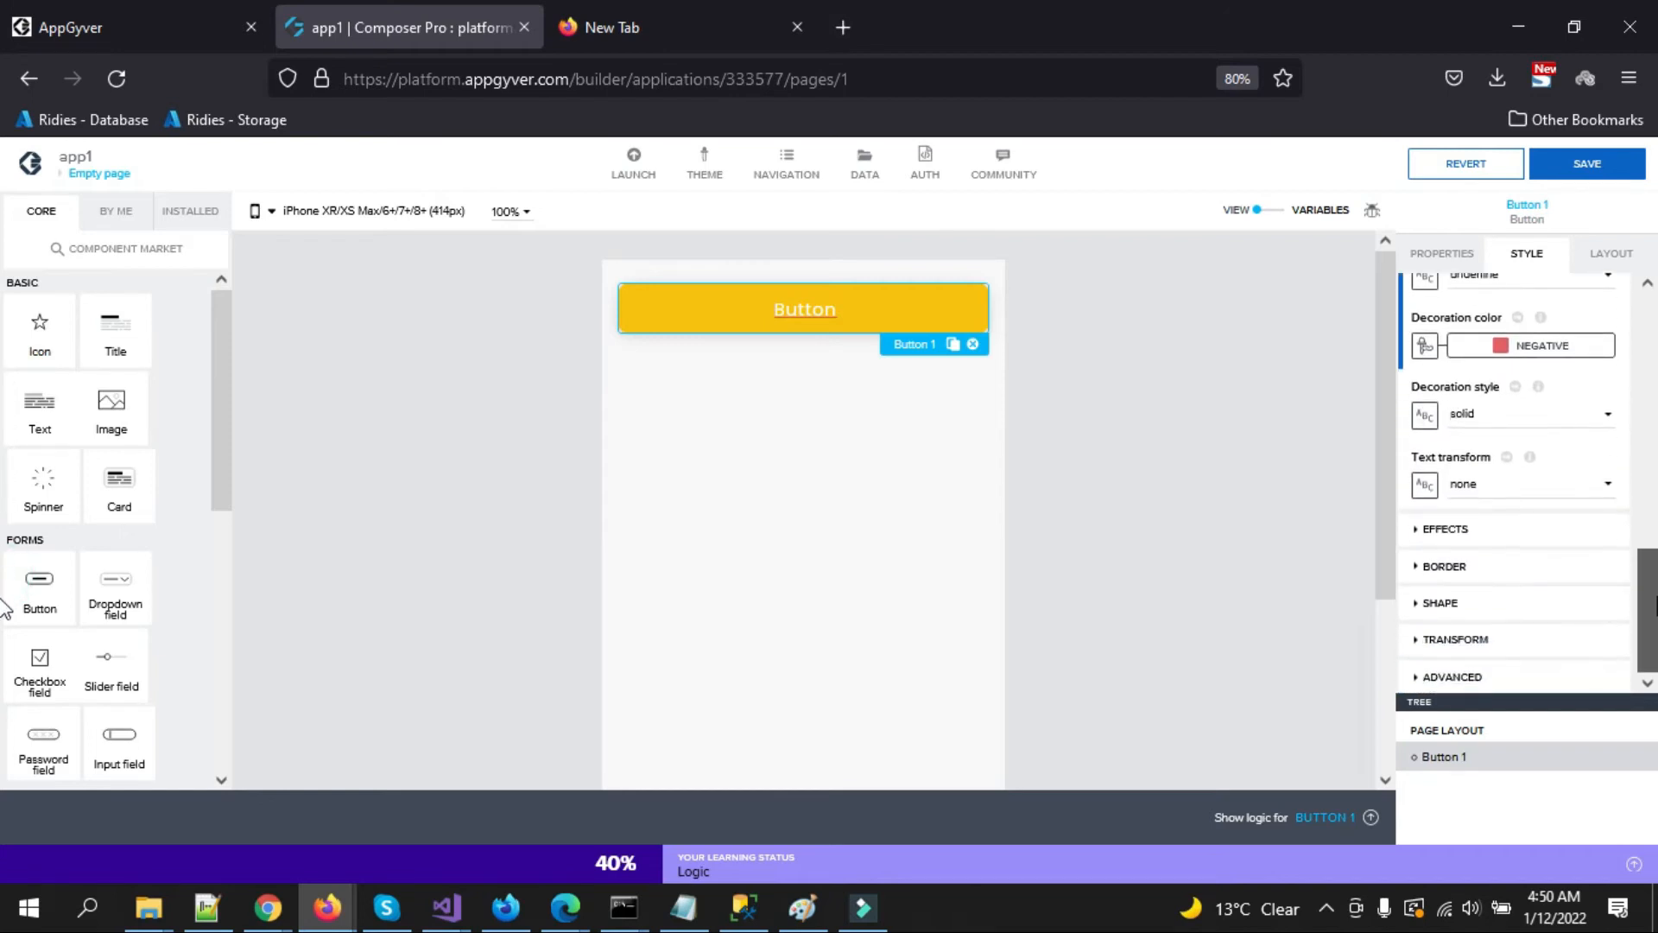
click(1414, 530)
drag(1637, 539, 1656, 623)
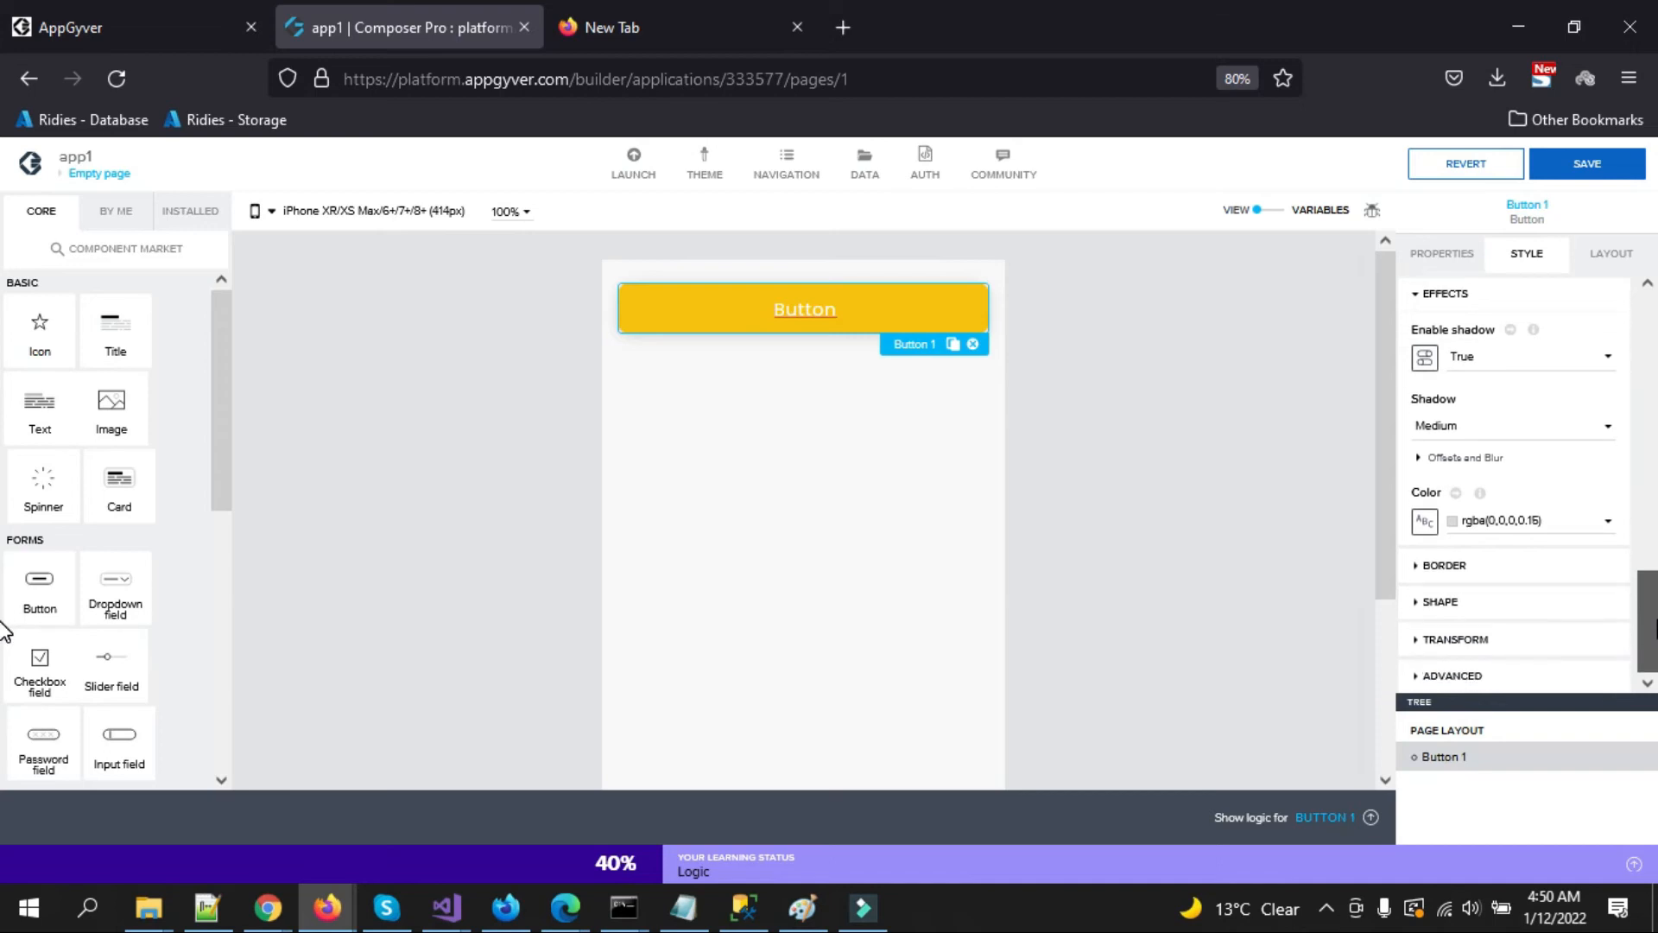
Set the button's border color to Positive and its border width to Thick.
click(1427, 568)
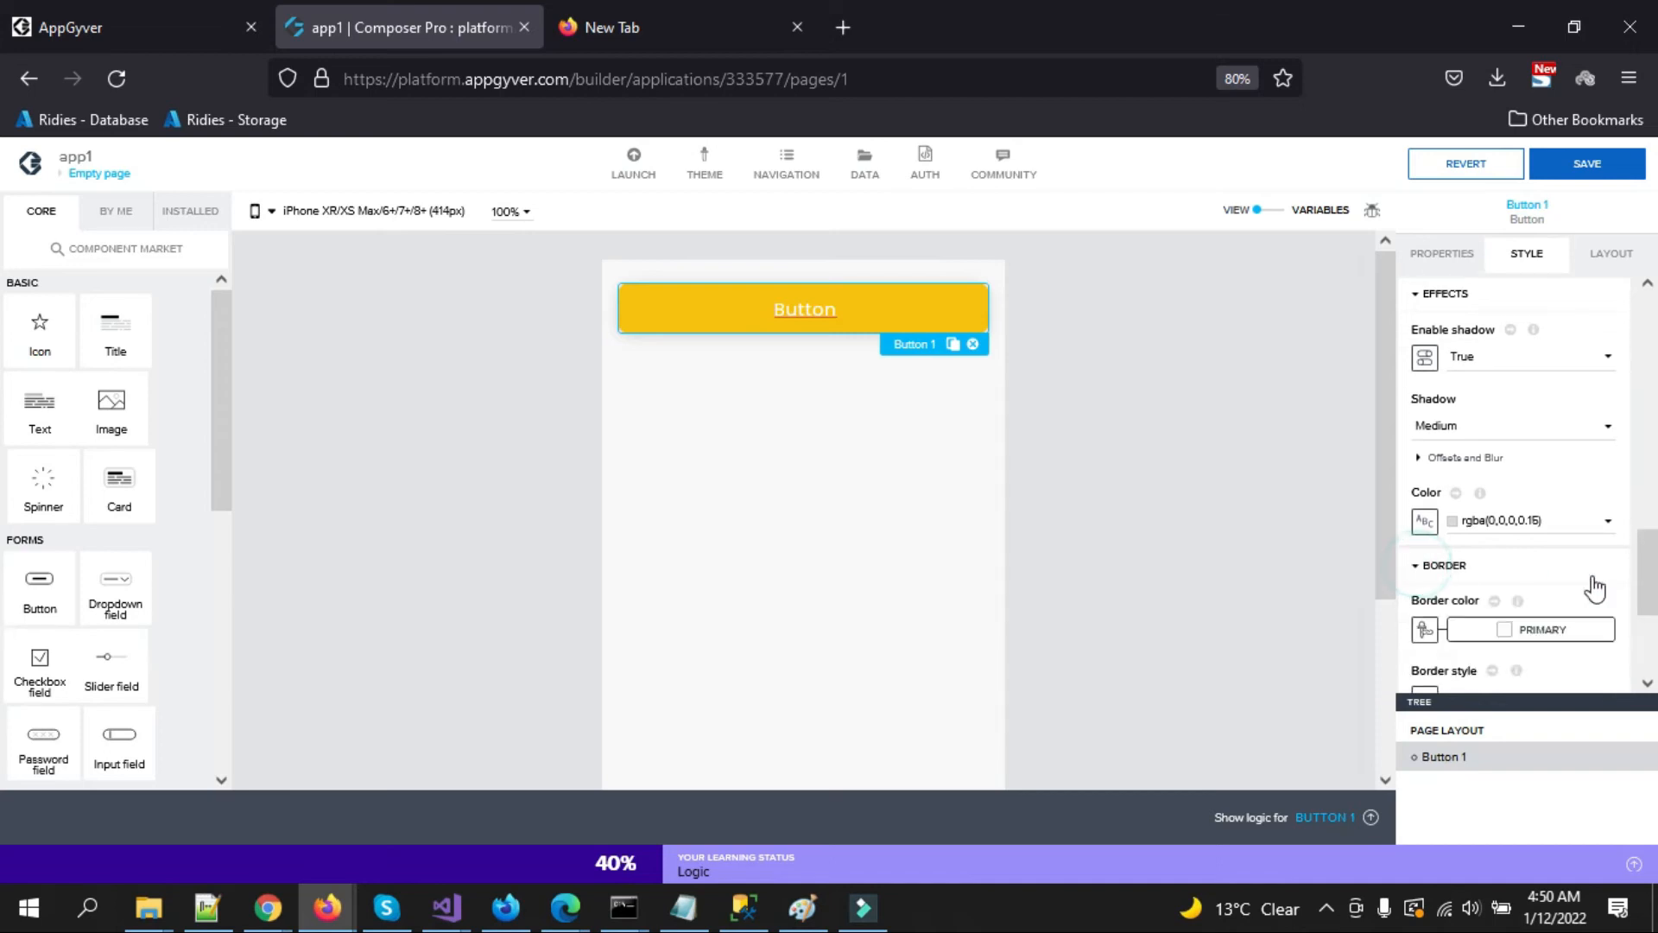
drag(1649, 574, 1656, 618)
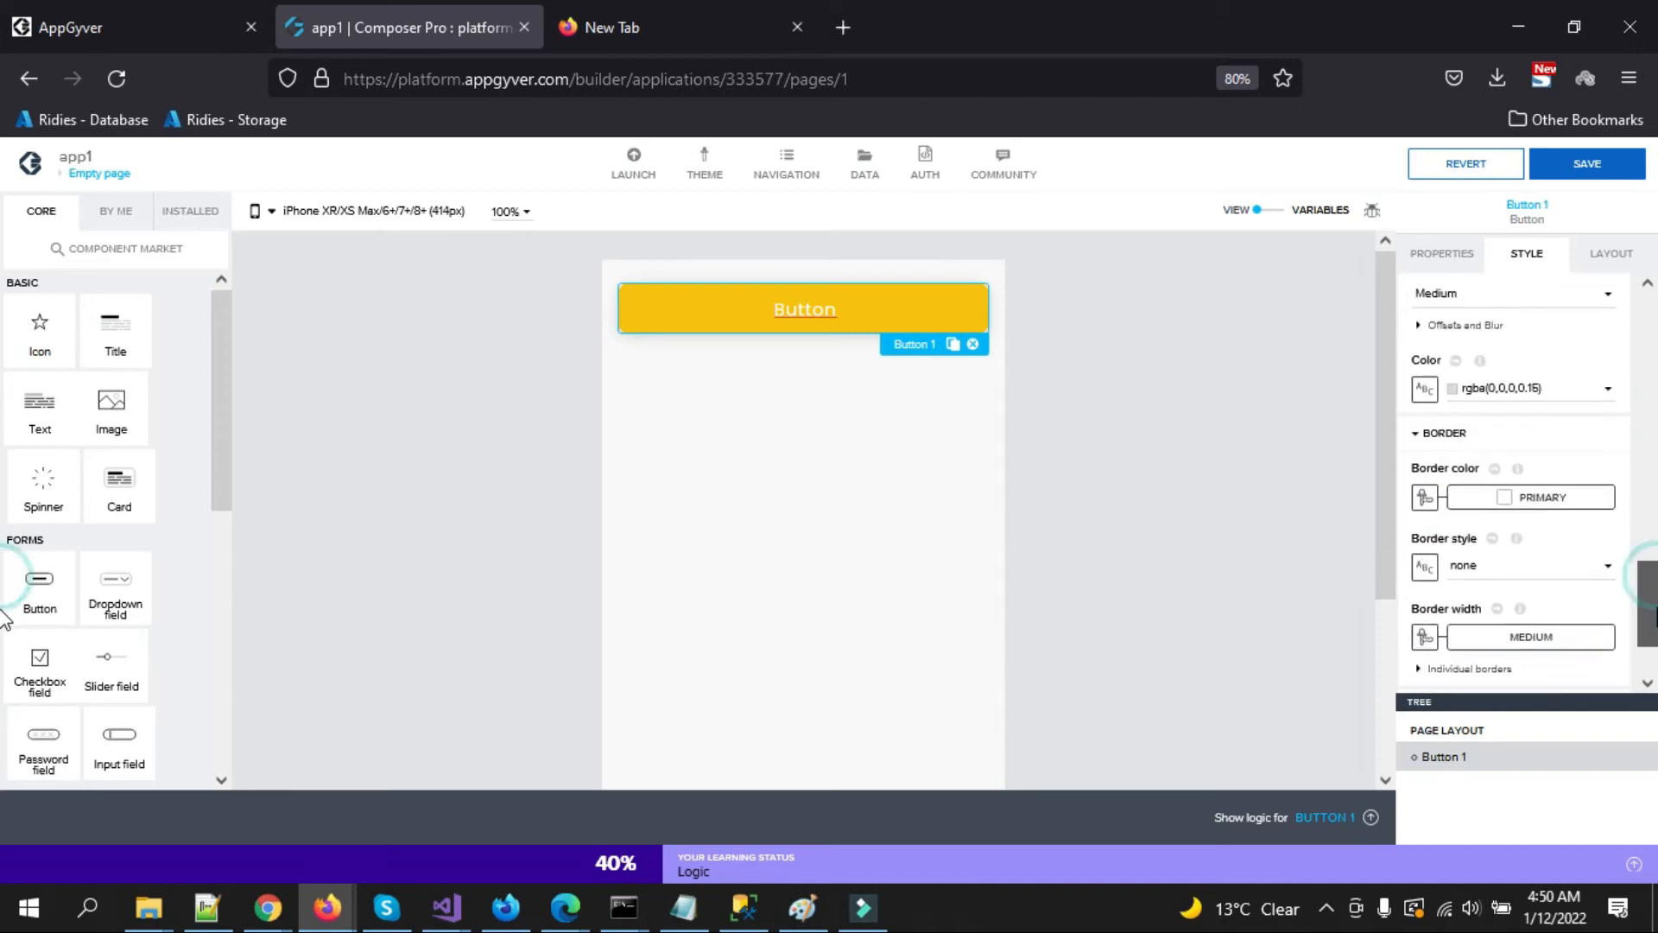
click(1550, 498)
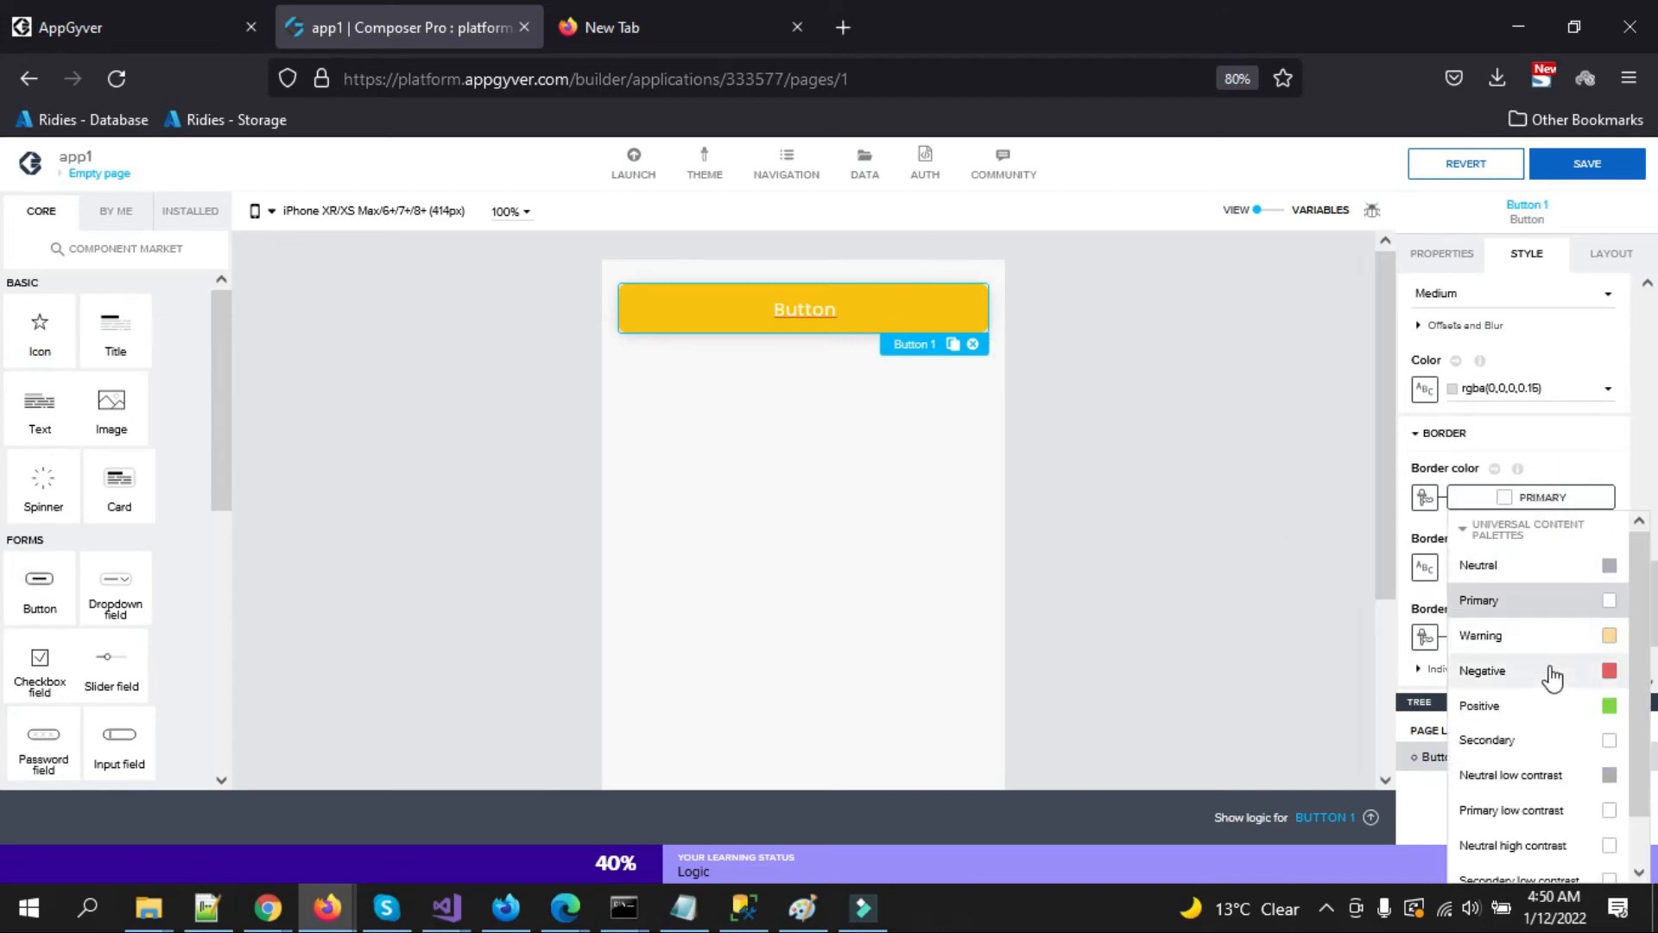
click(1543, 713)
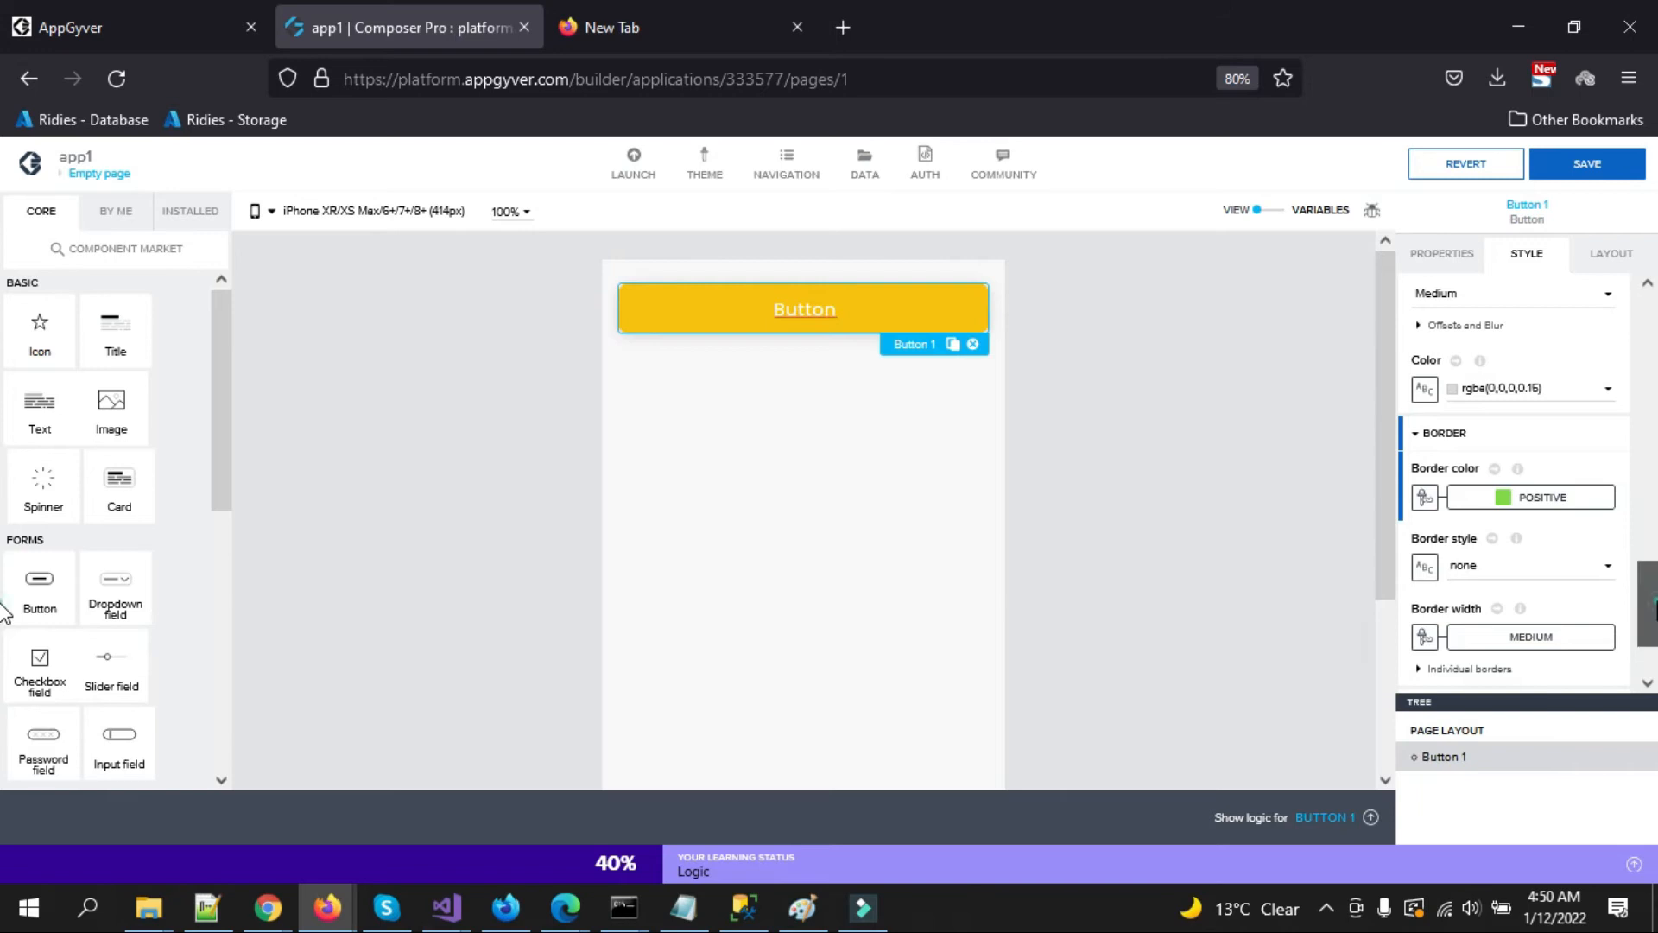
scroll(1648, 622, down, 2)
click(1531, 534)
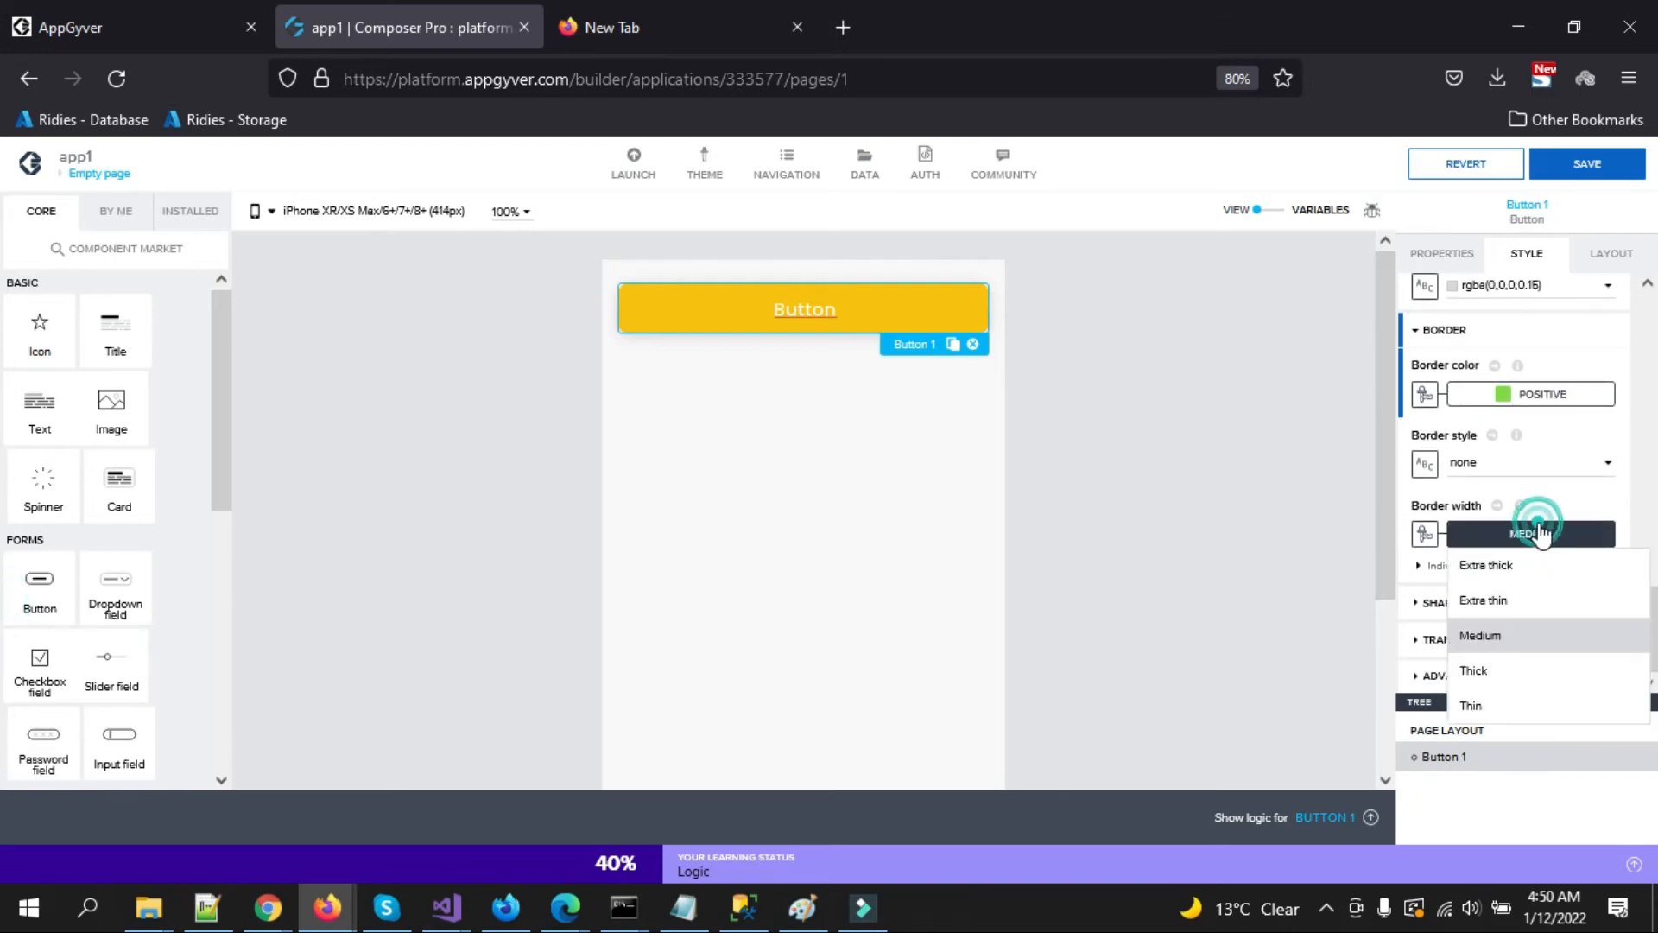
click(1505, 667)
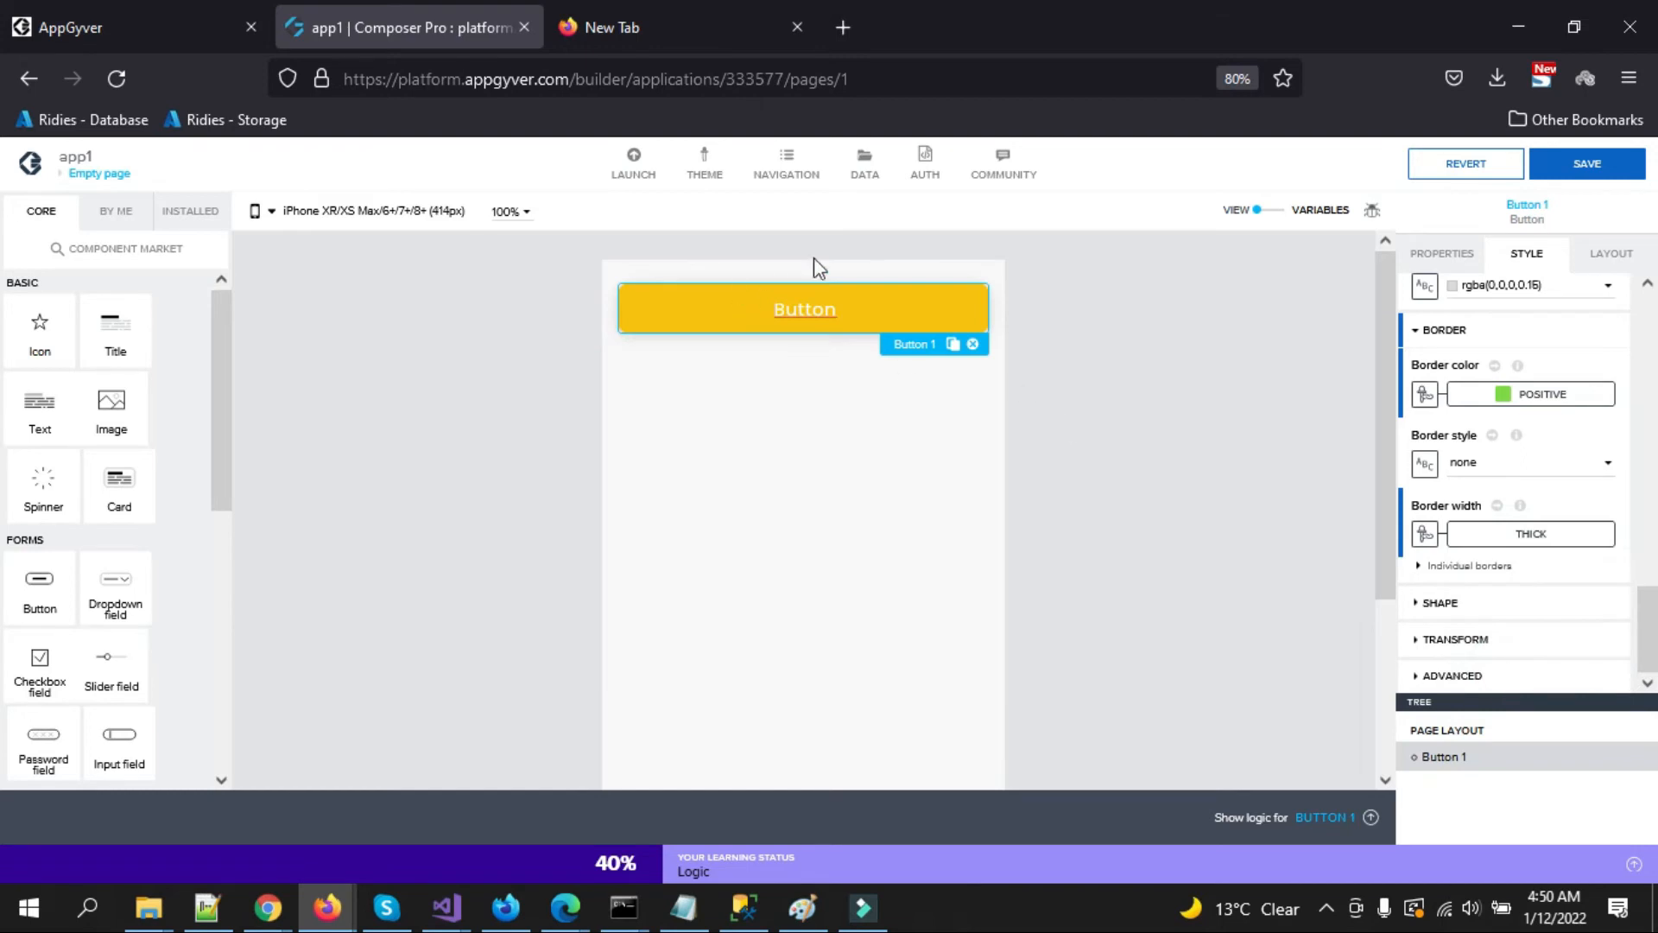
Try to change the button's corner radius to Square in the shape settings.
click(1433, 602)
scroll(1641, 613, down, 1)
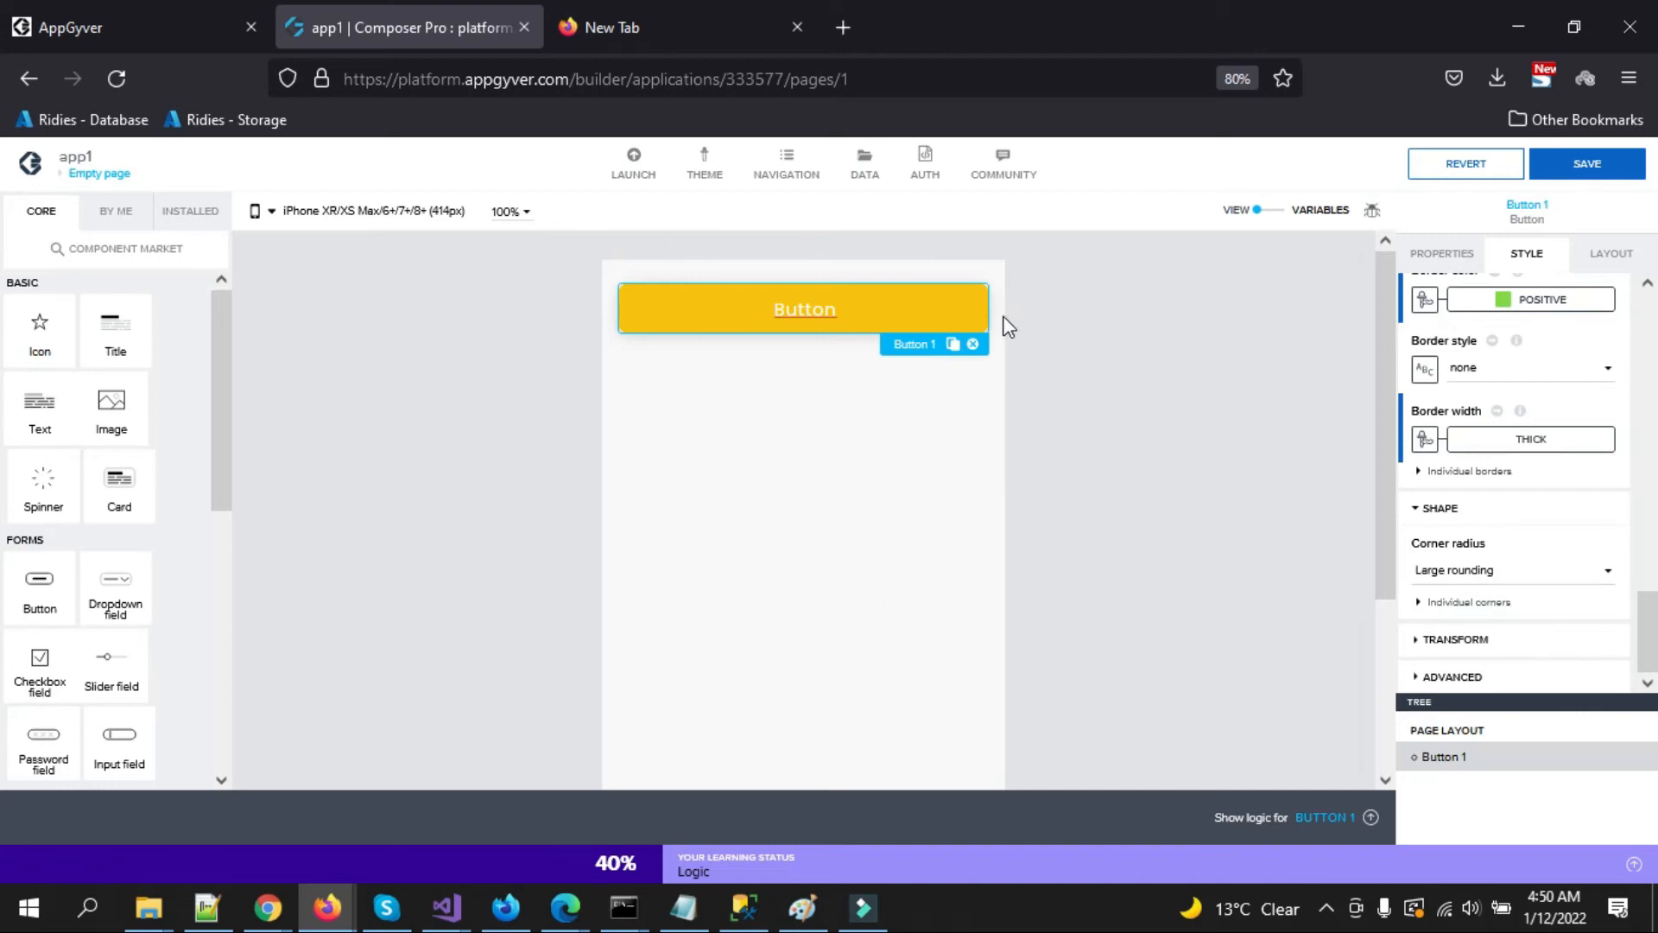
click(1440, 570)
click(1460, 573)
click(1491, 571)
click(1489, 599)
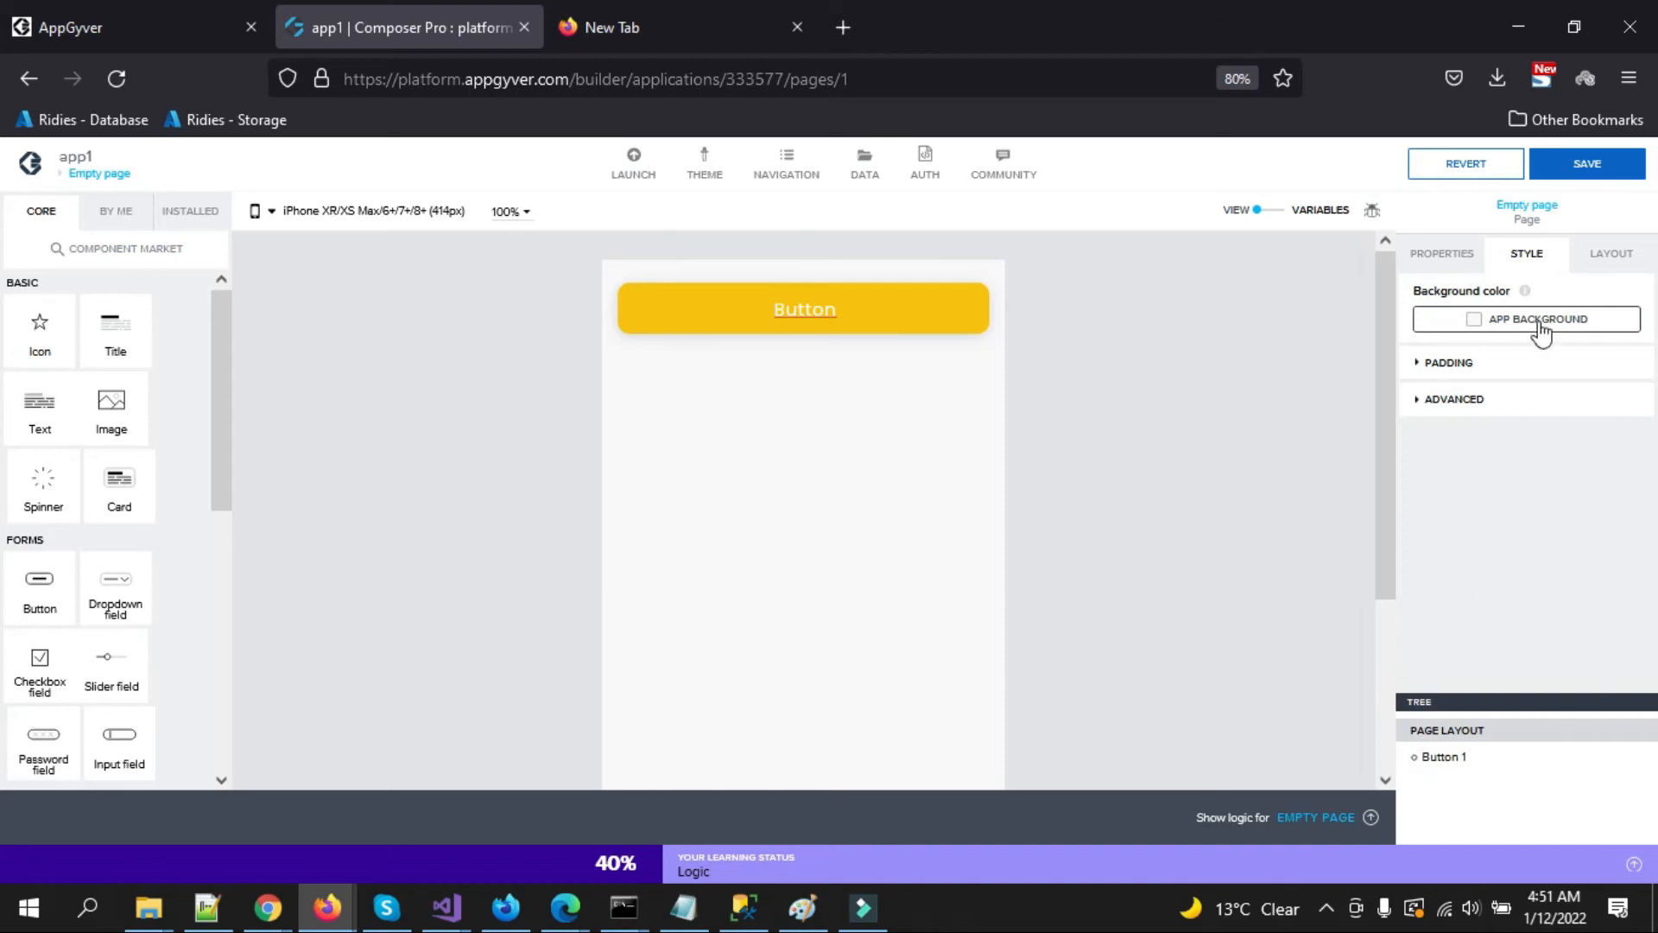
click(944, 307)
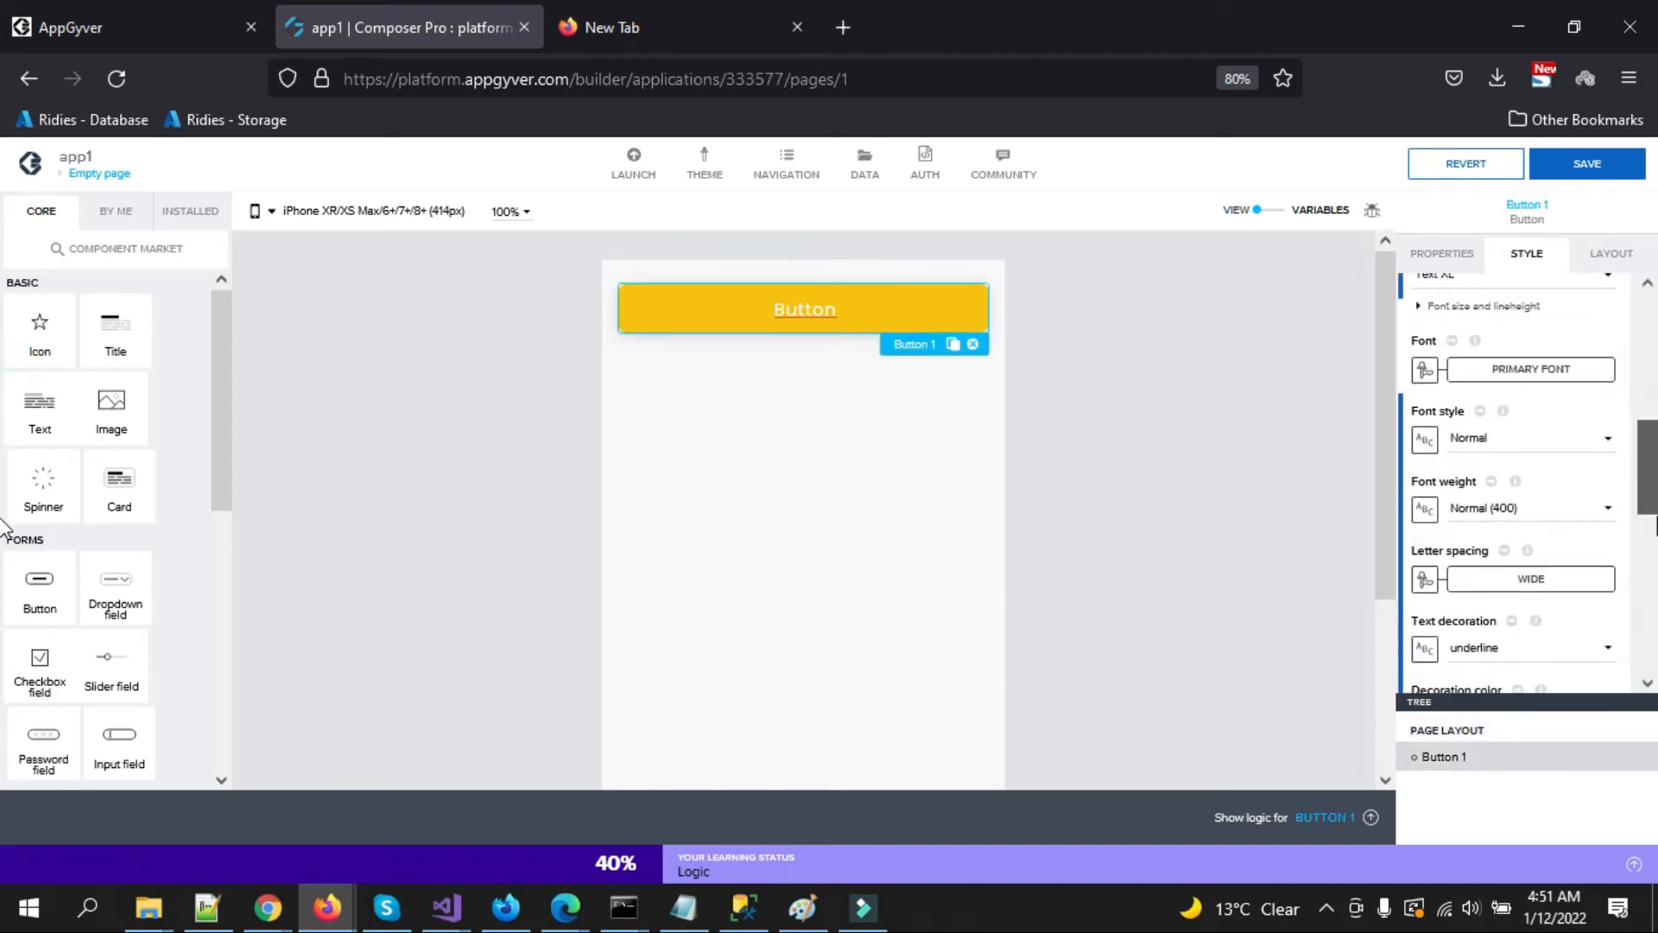
click(1415, 598)
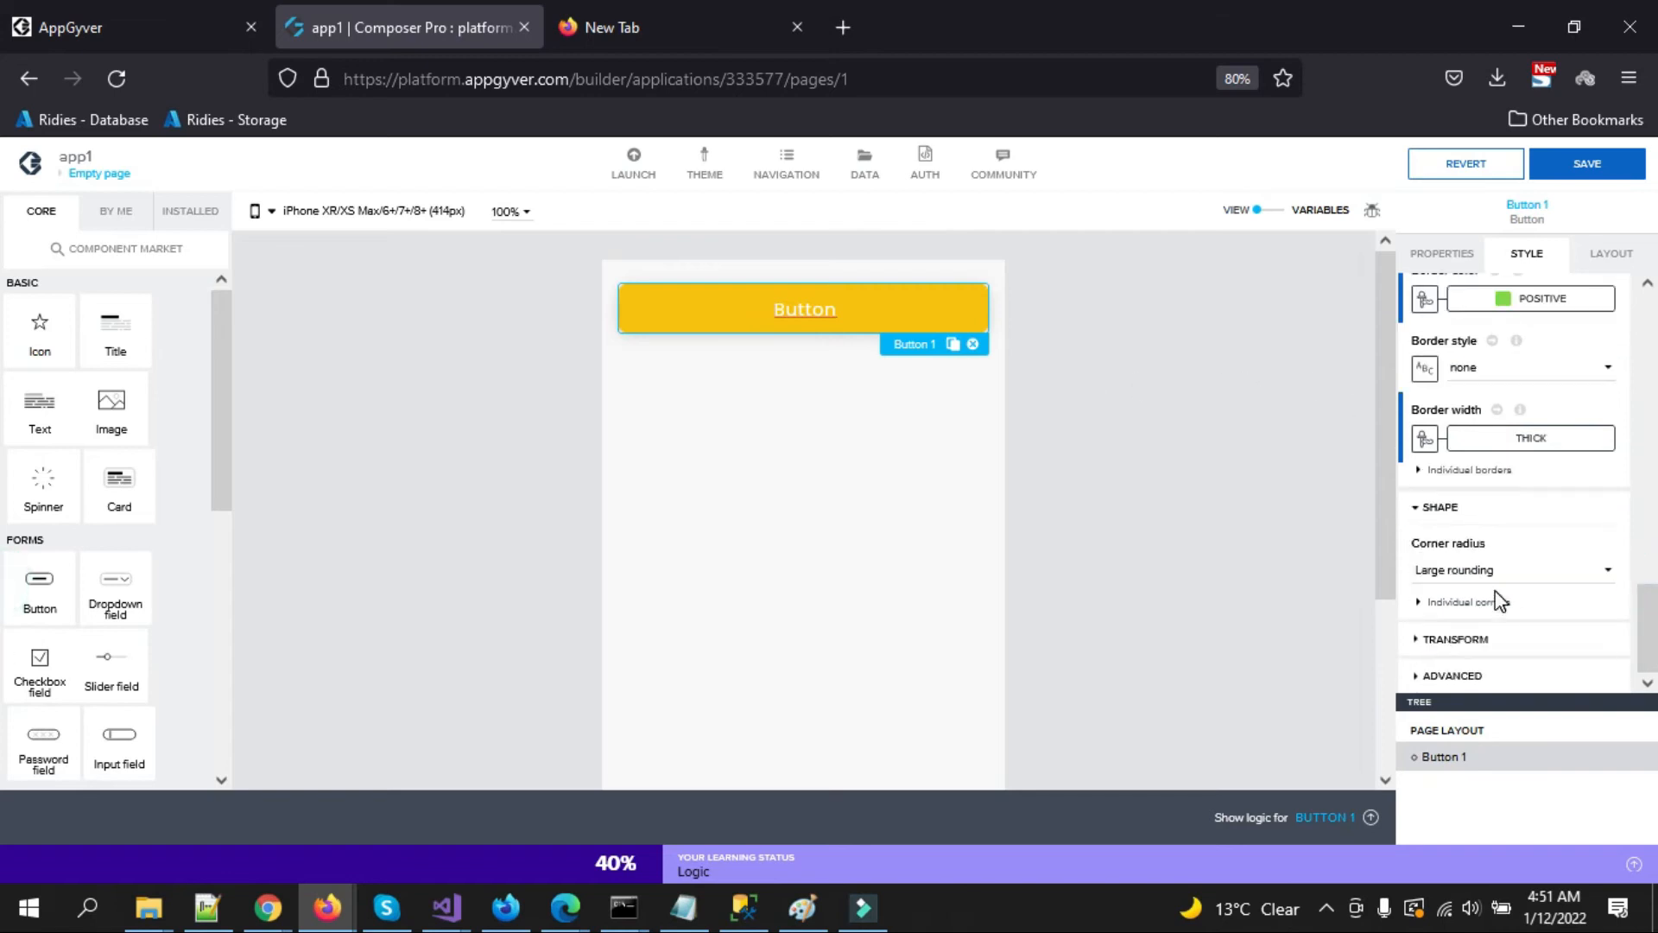
click(1459, 577)
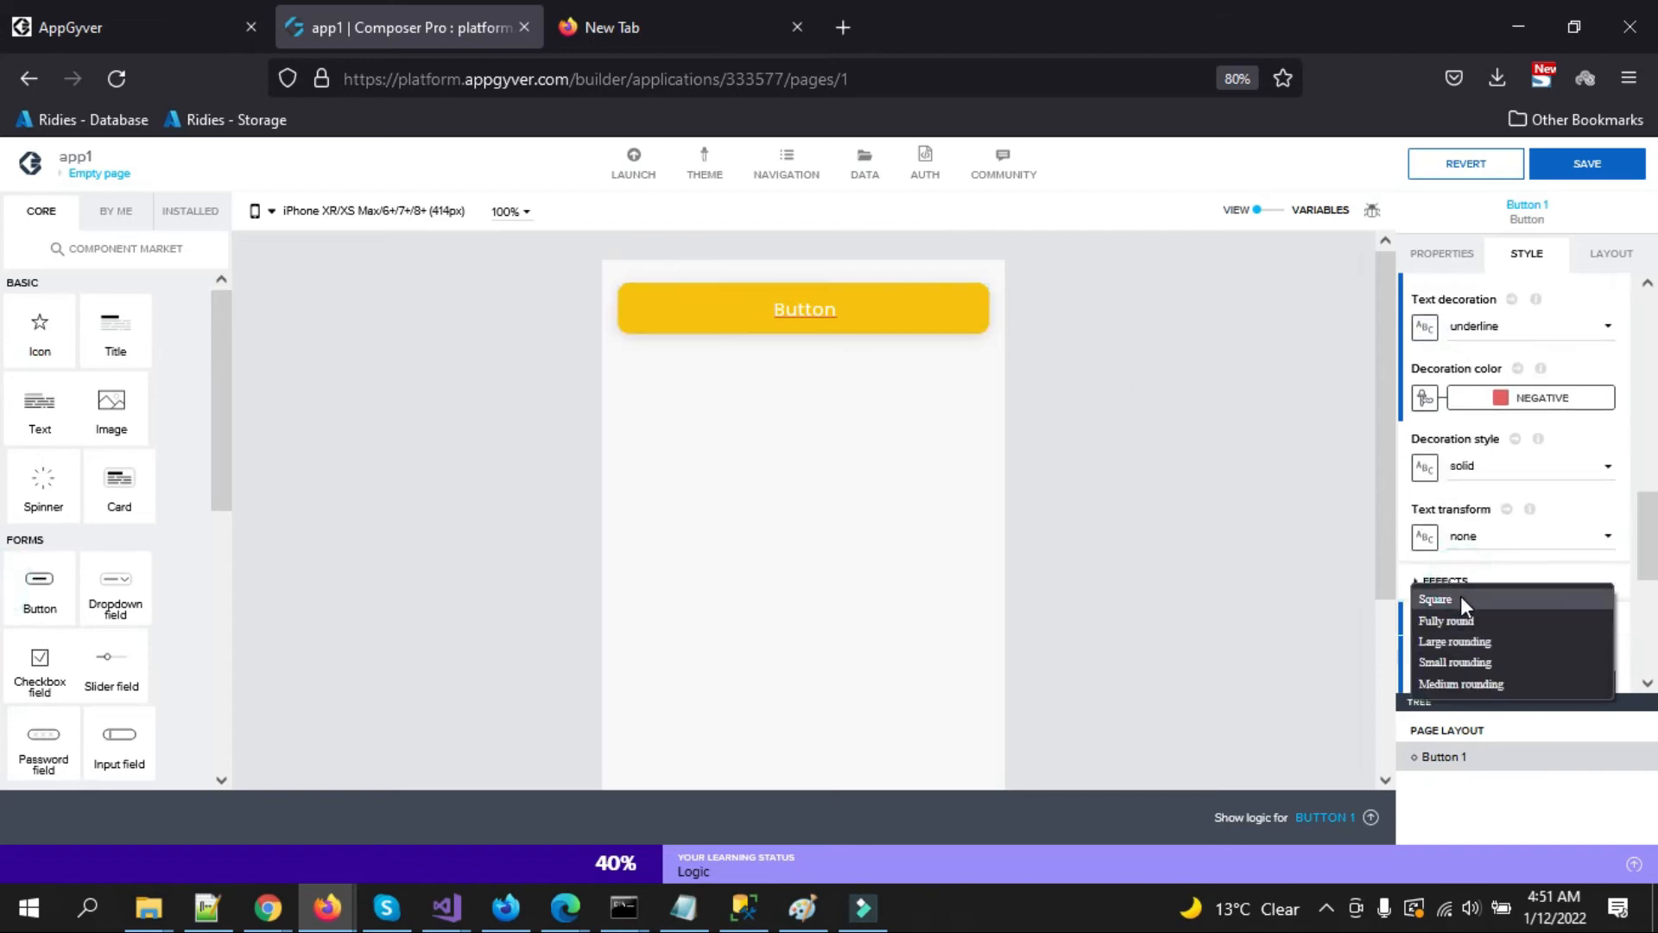
click(1462, 600)
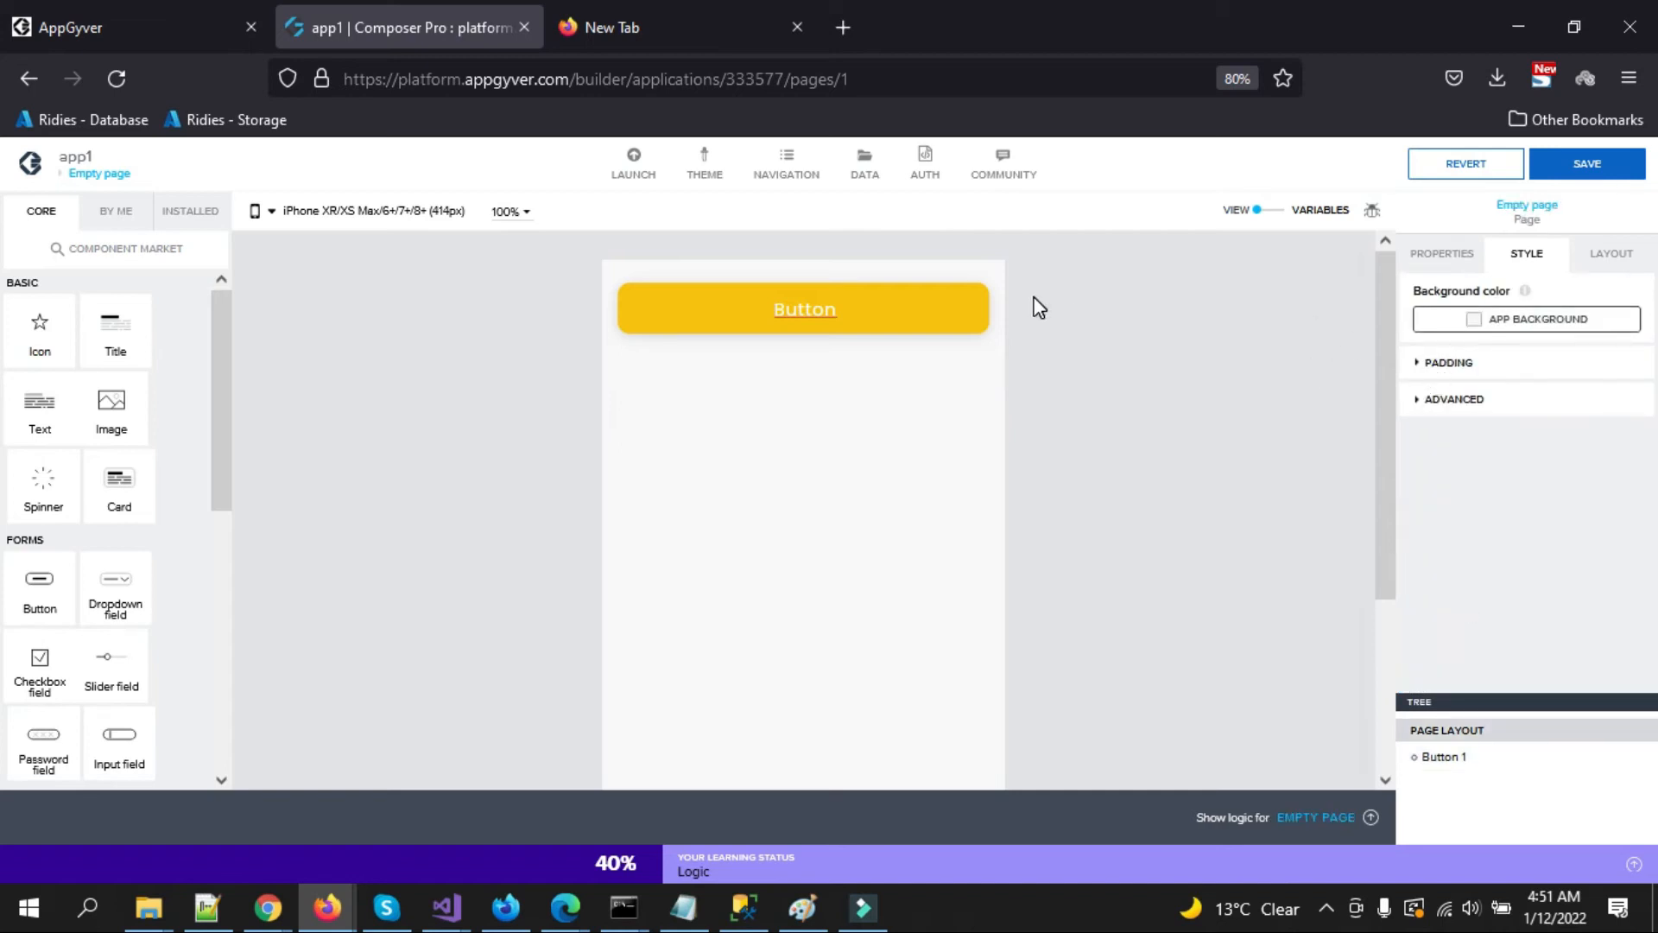
Select the button again and set its corner radius to Square.
click(915, 311)
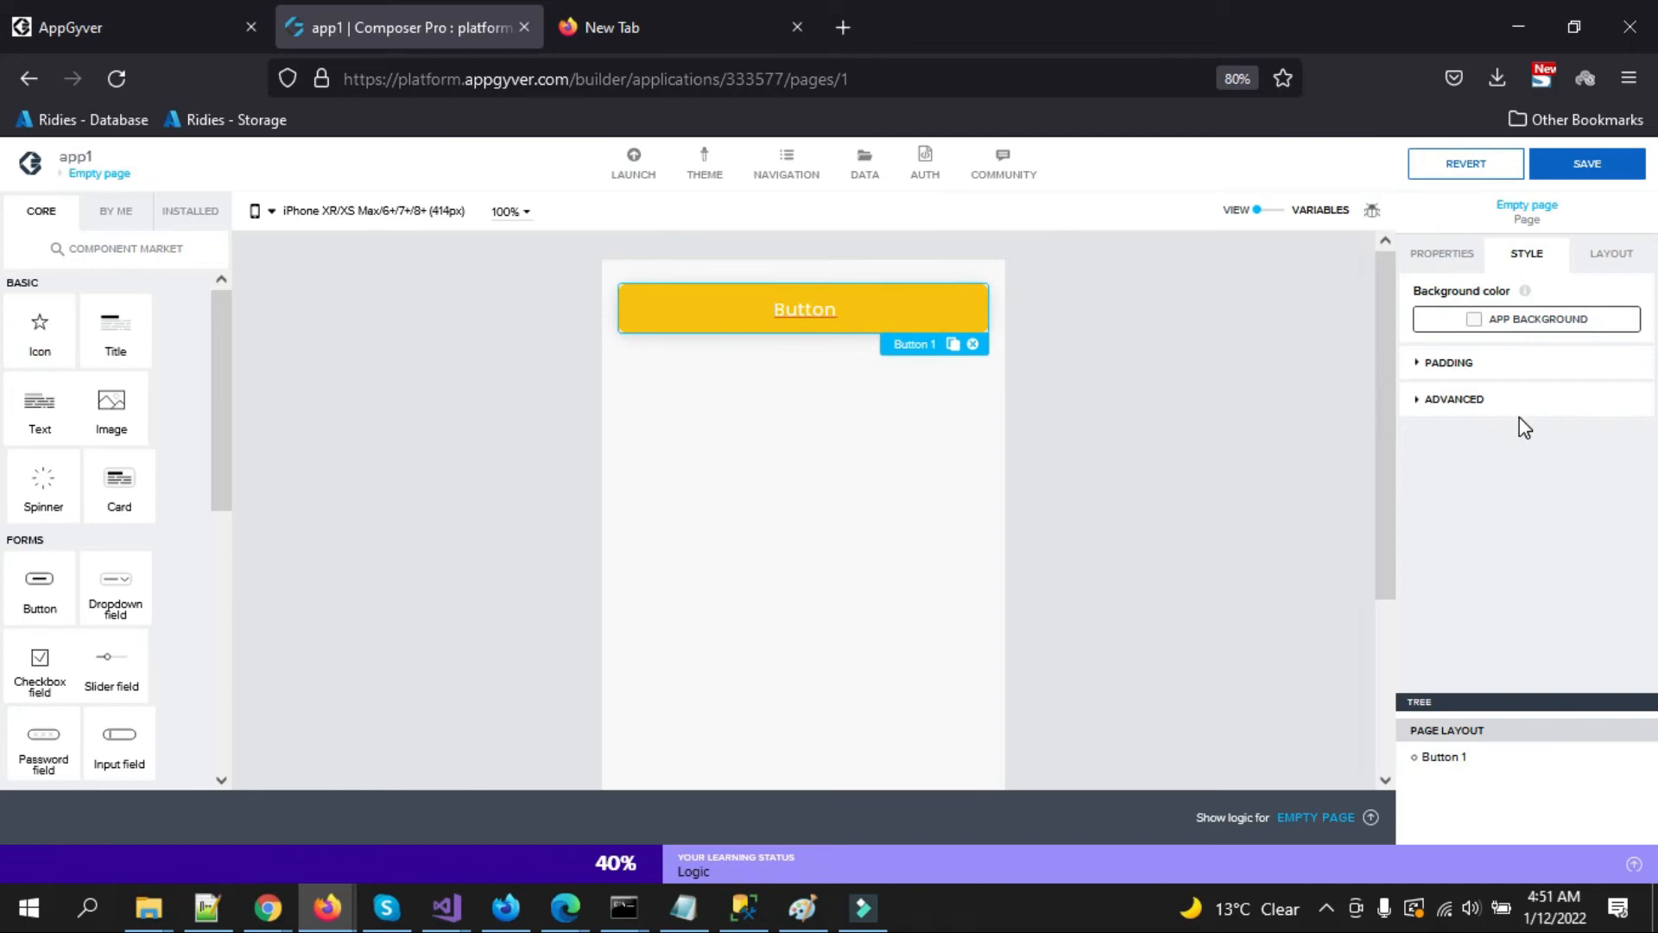
drag(1654, 357, 1657, 633)
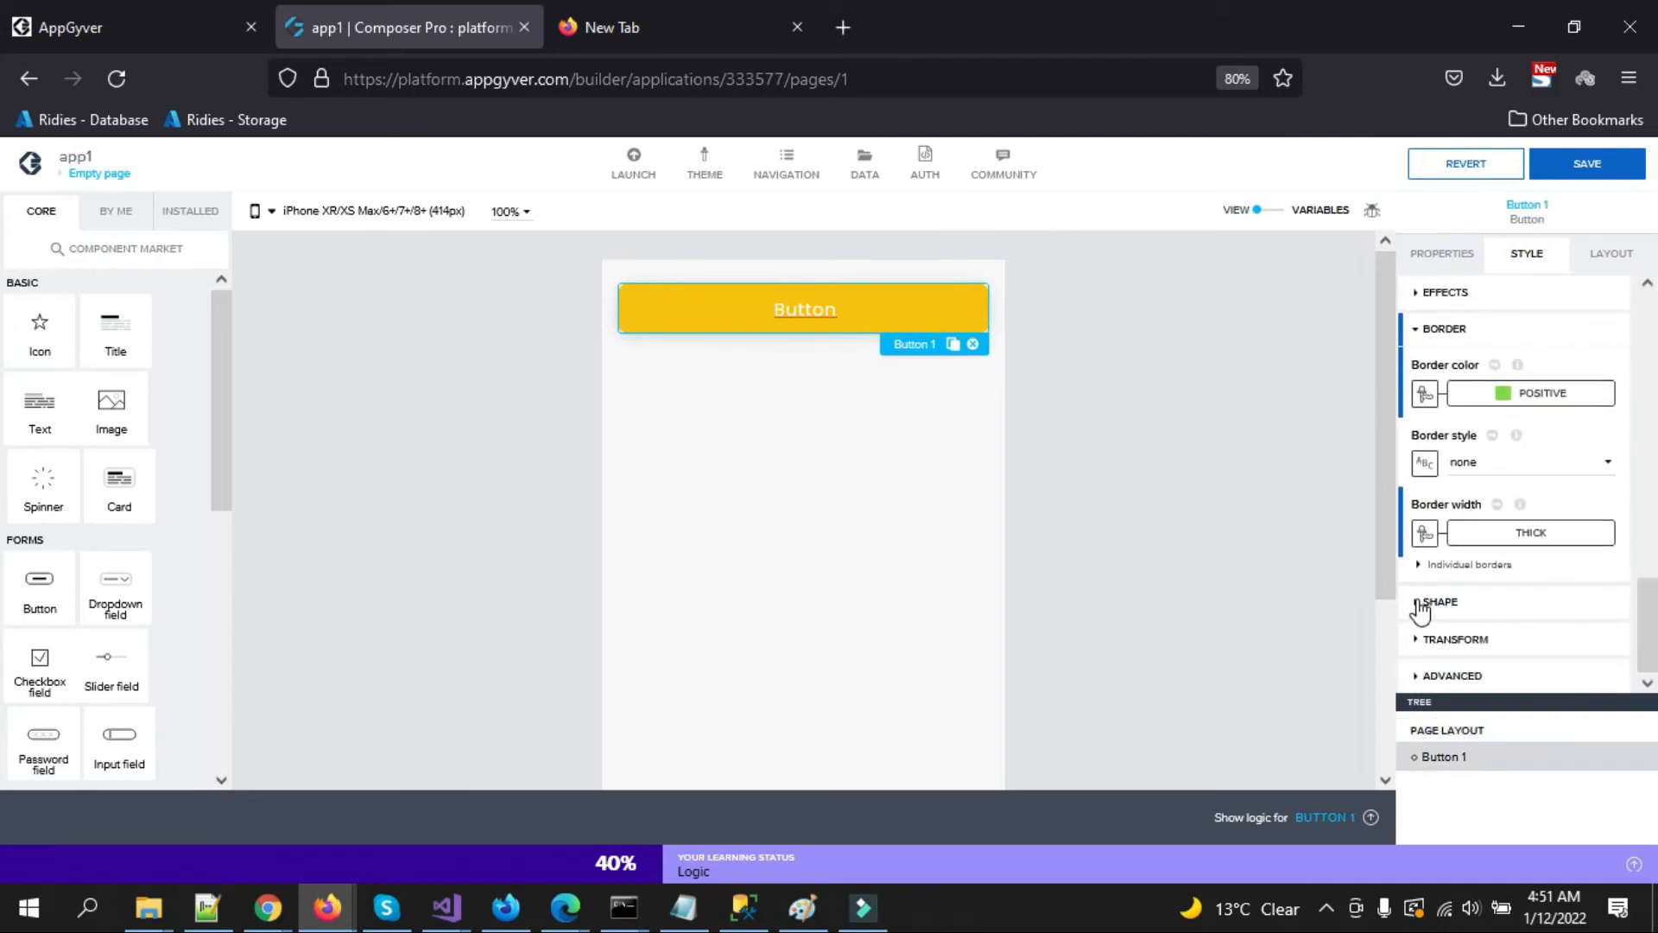
click(1427, 602)
click(1472, 665)
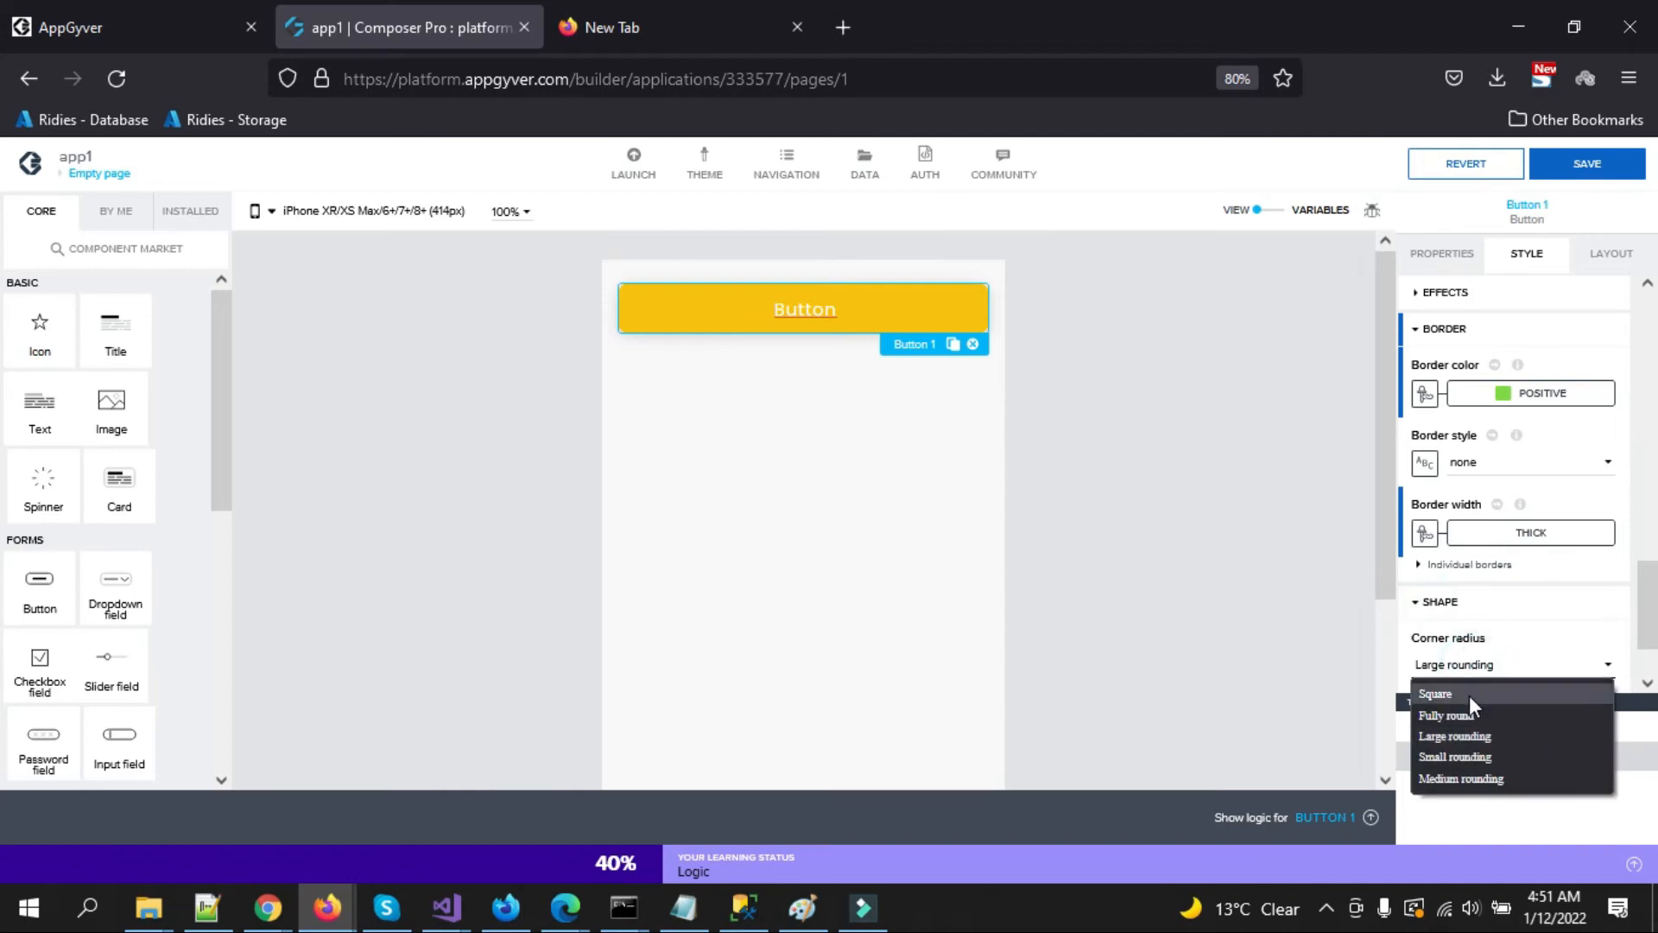
click(1457, 695)
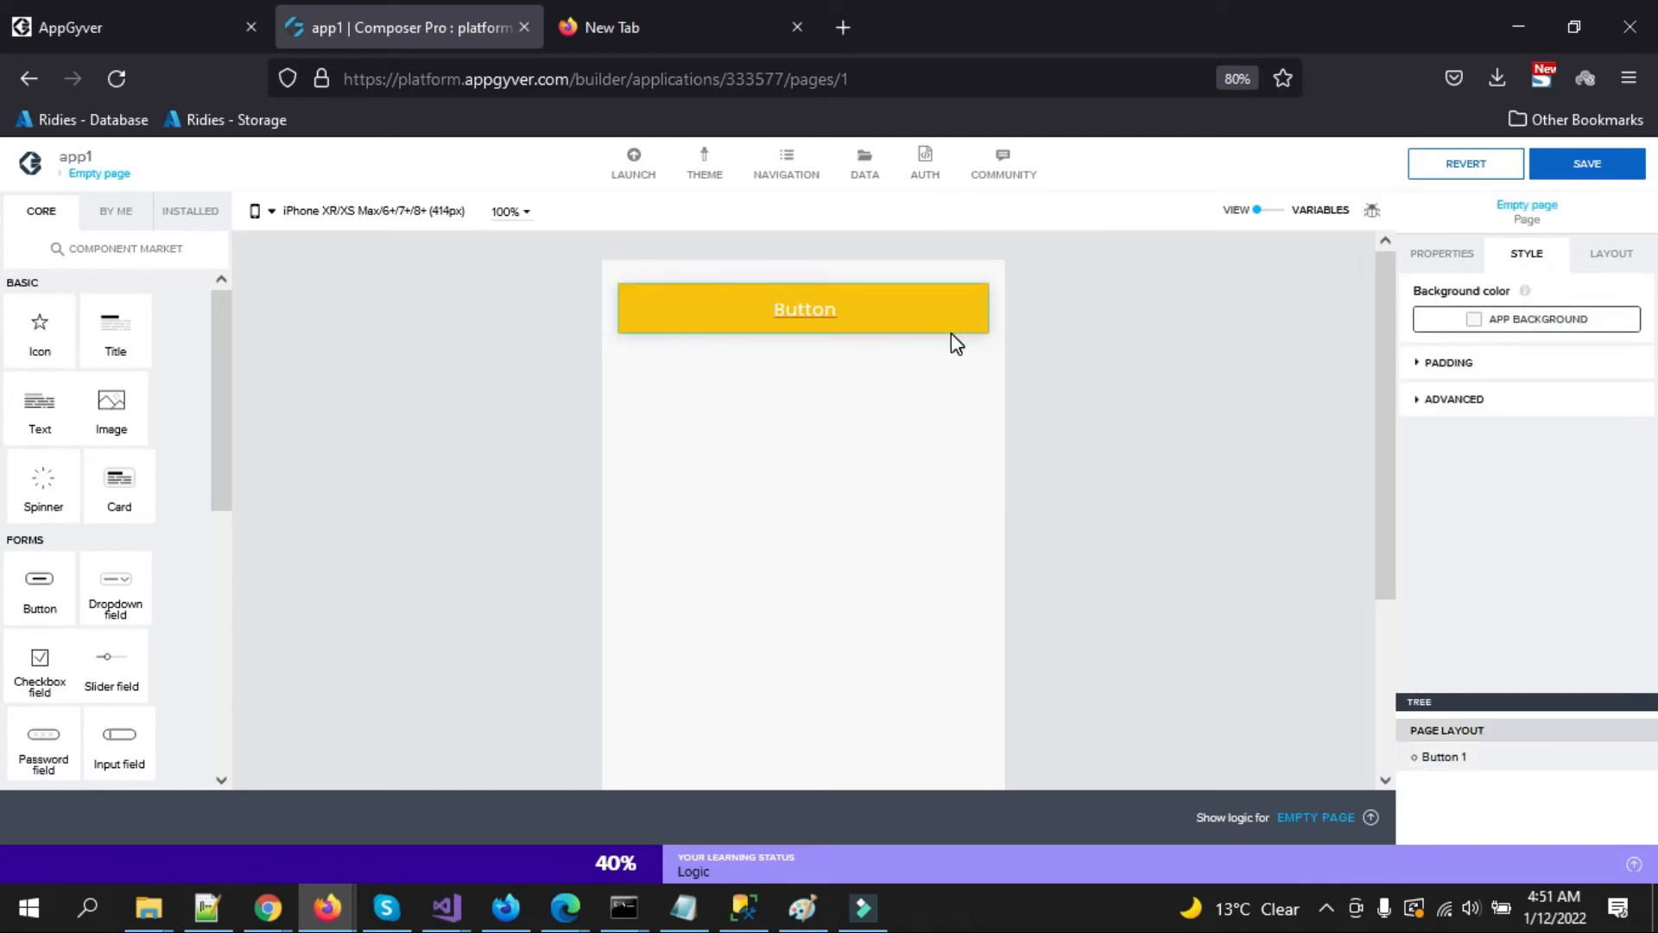
Select the button and expand its individual corner and transform settings.
click(965, 316)
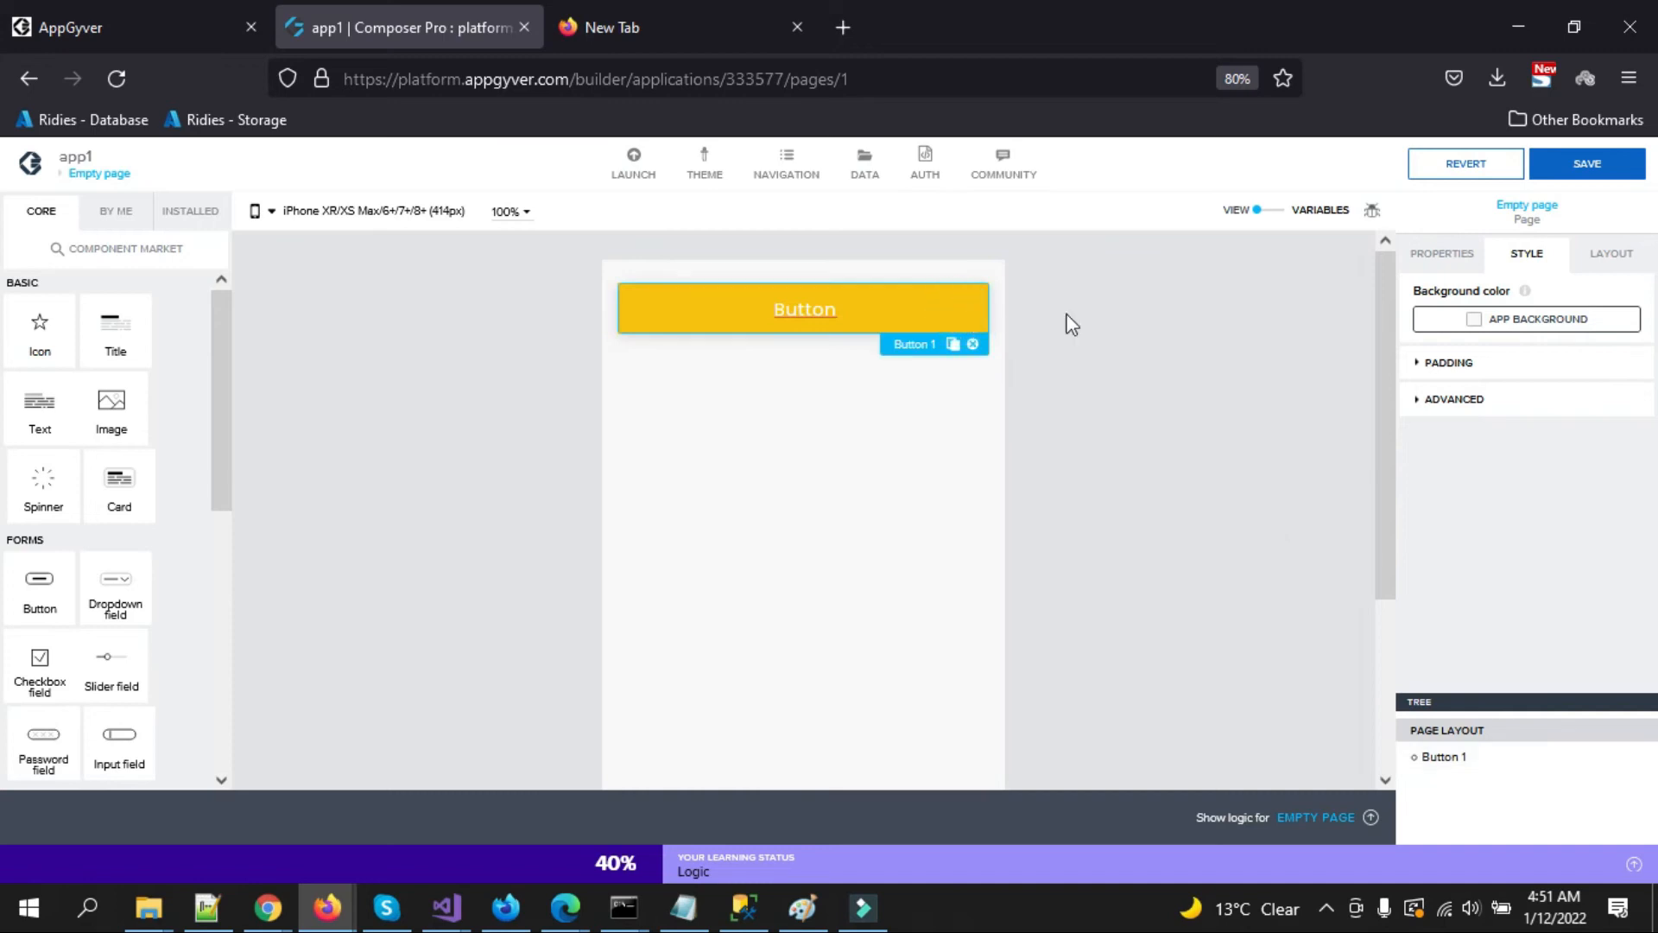
drag(1655, 349, 1656, 649)
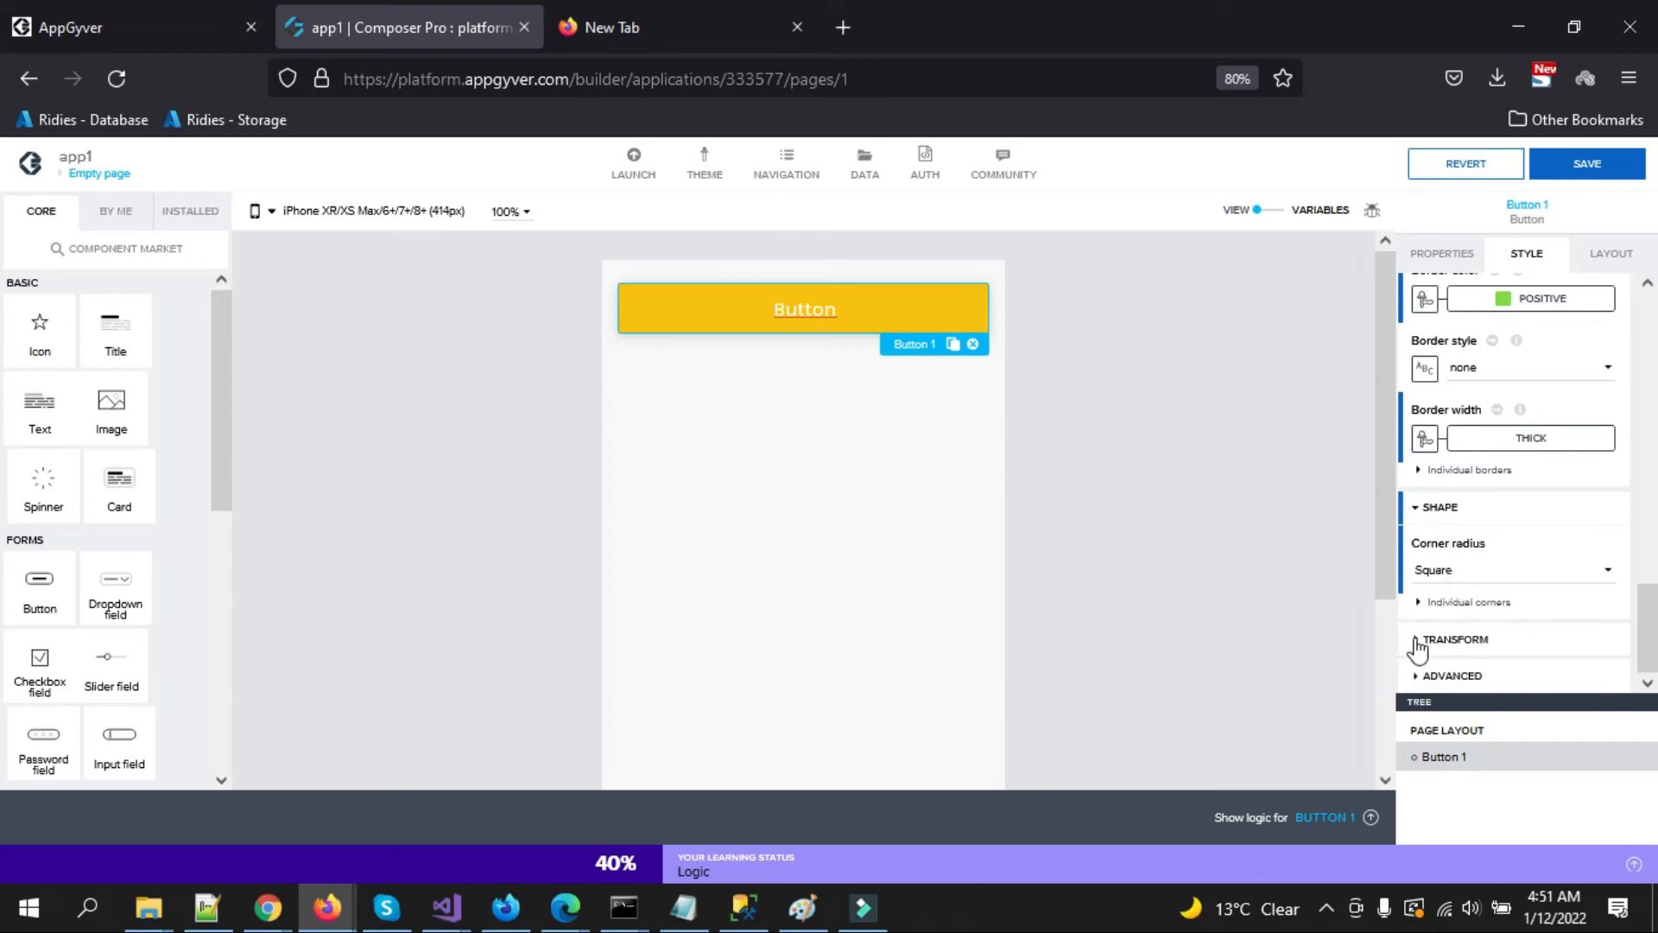
click(1421, 604)
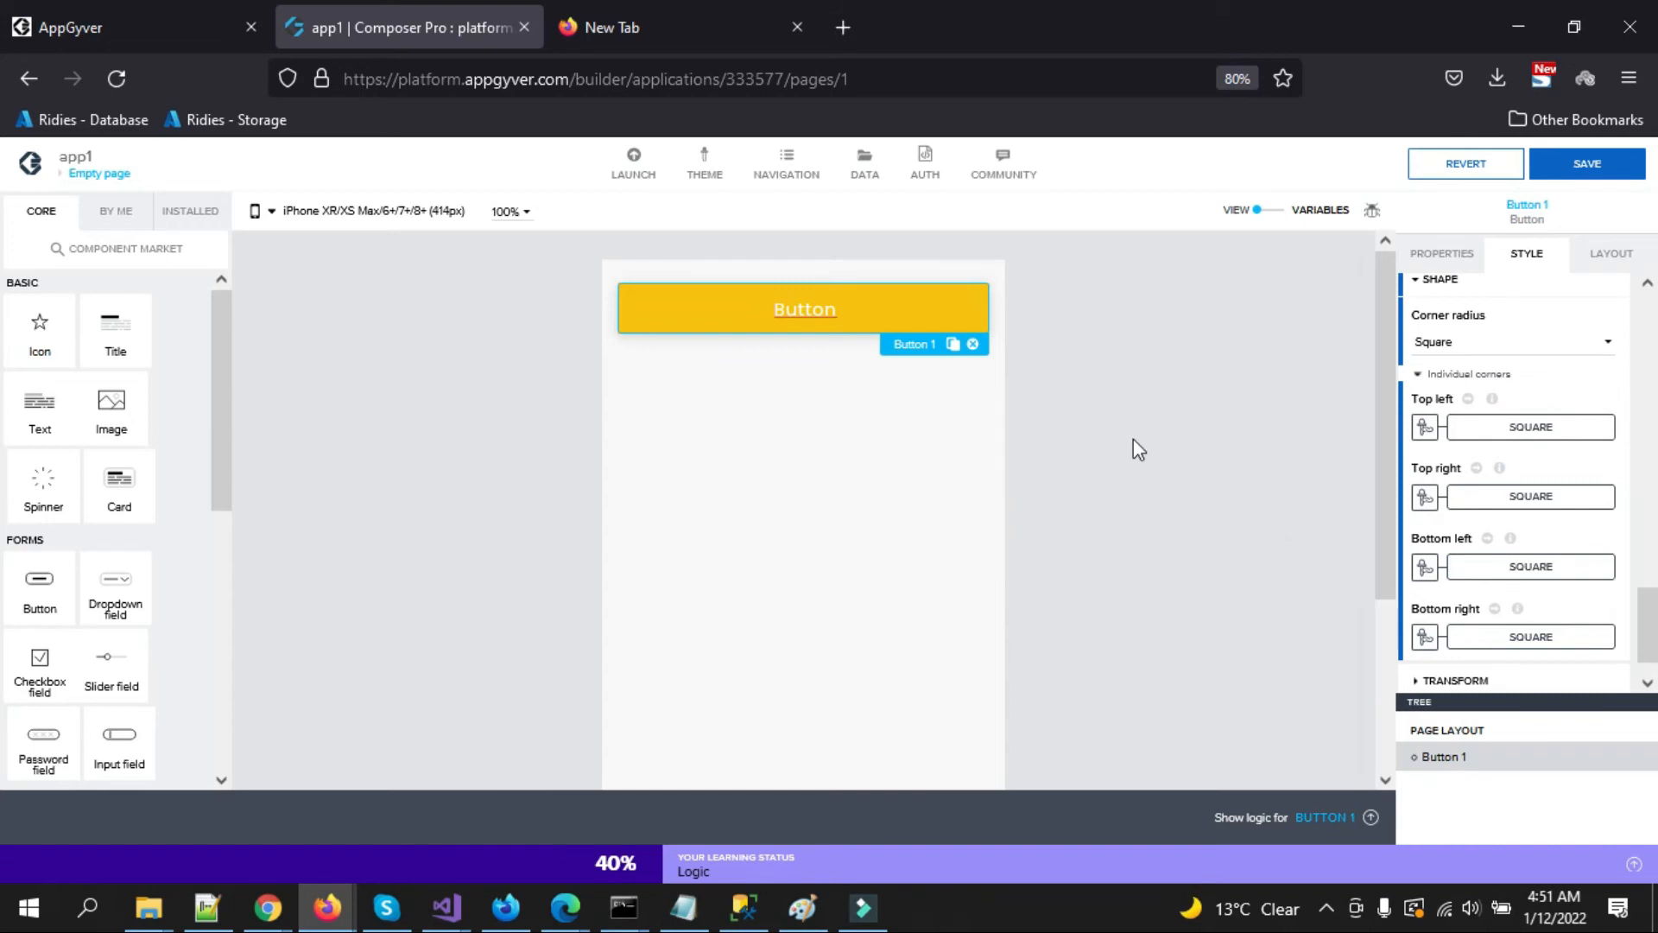
scroll(1449, 639, down, 1)
click(1415, 639)
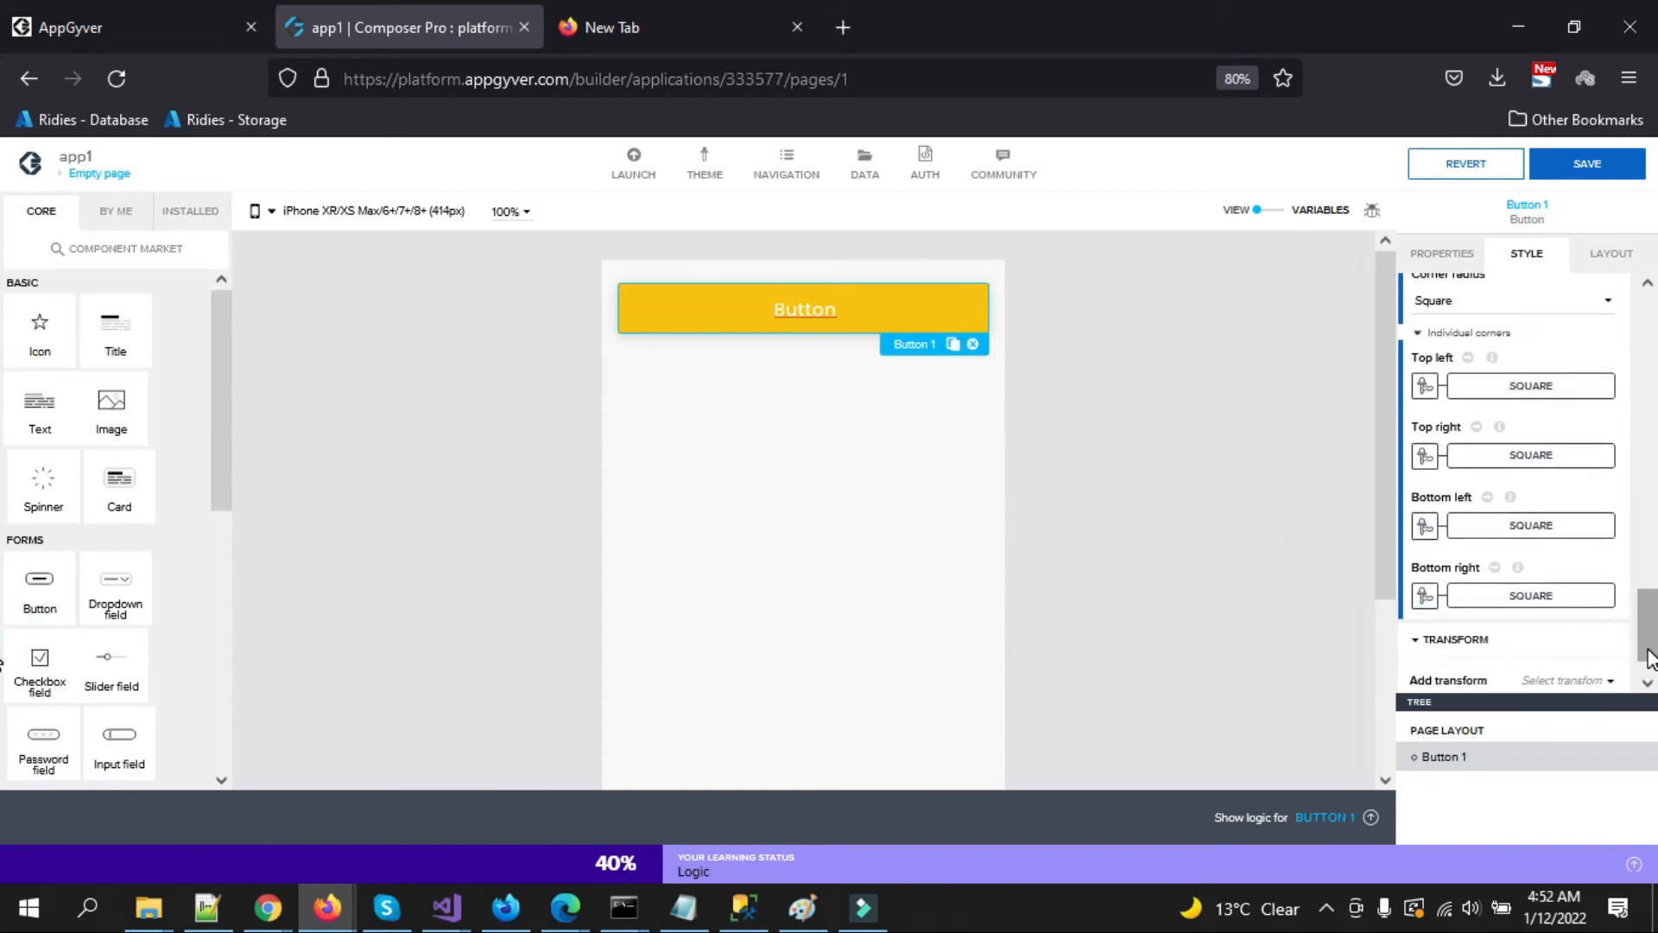
Expand the button's advanced style settings and view the binding types available for its opacity.
drag(1654, 625, 1655, 660)
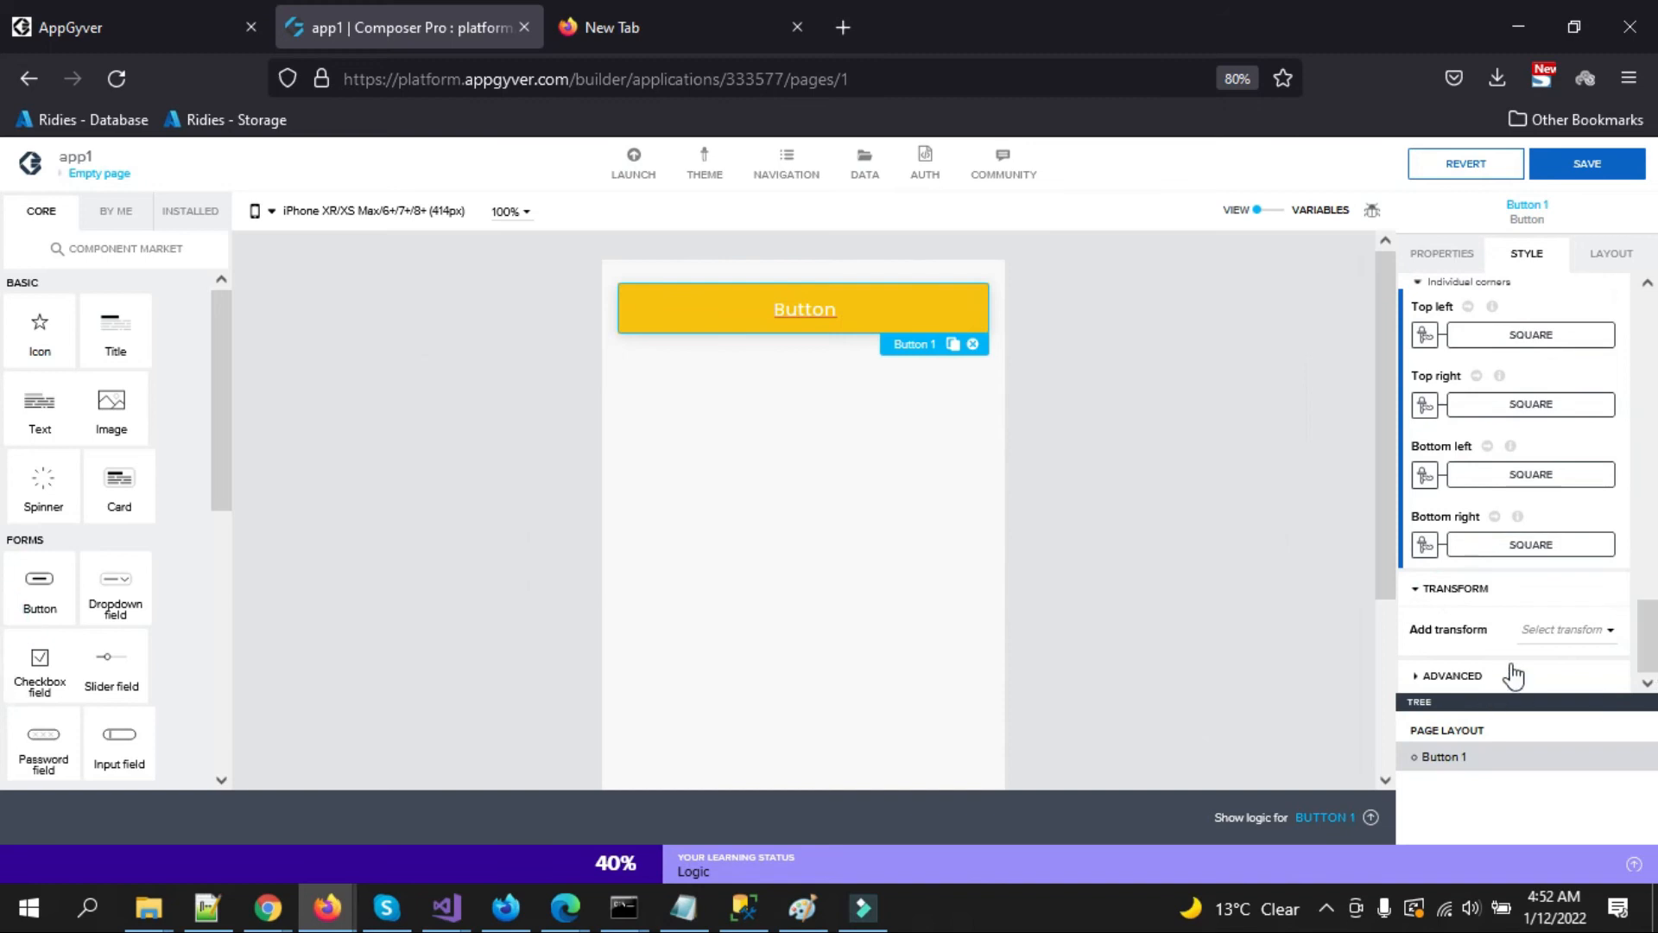
click(1415, 677)
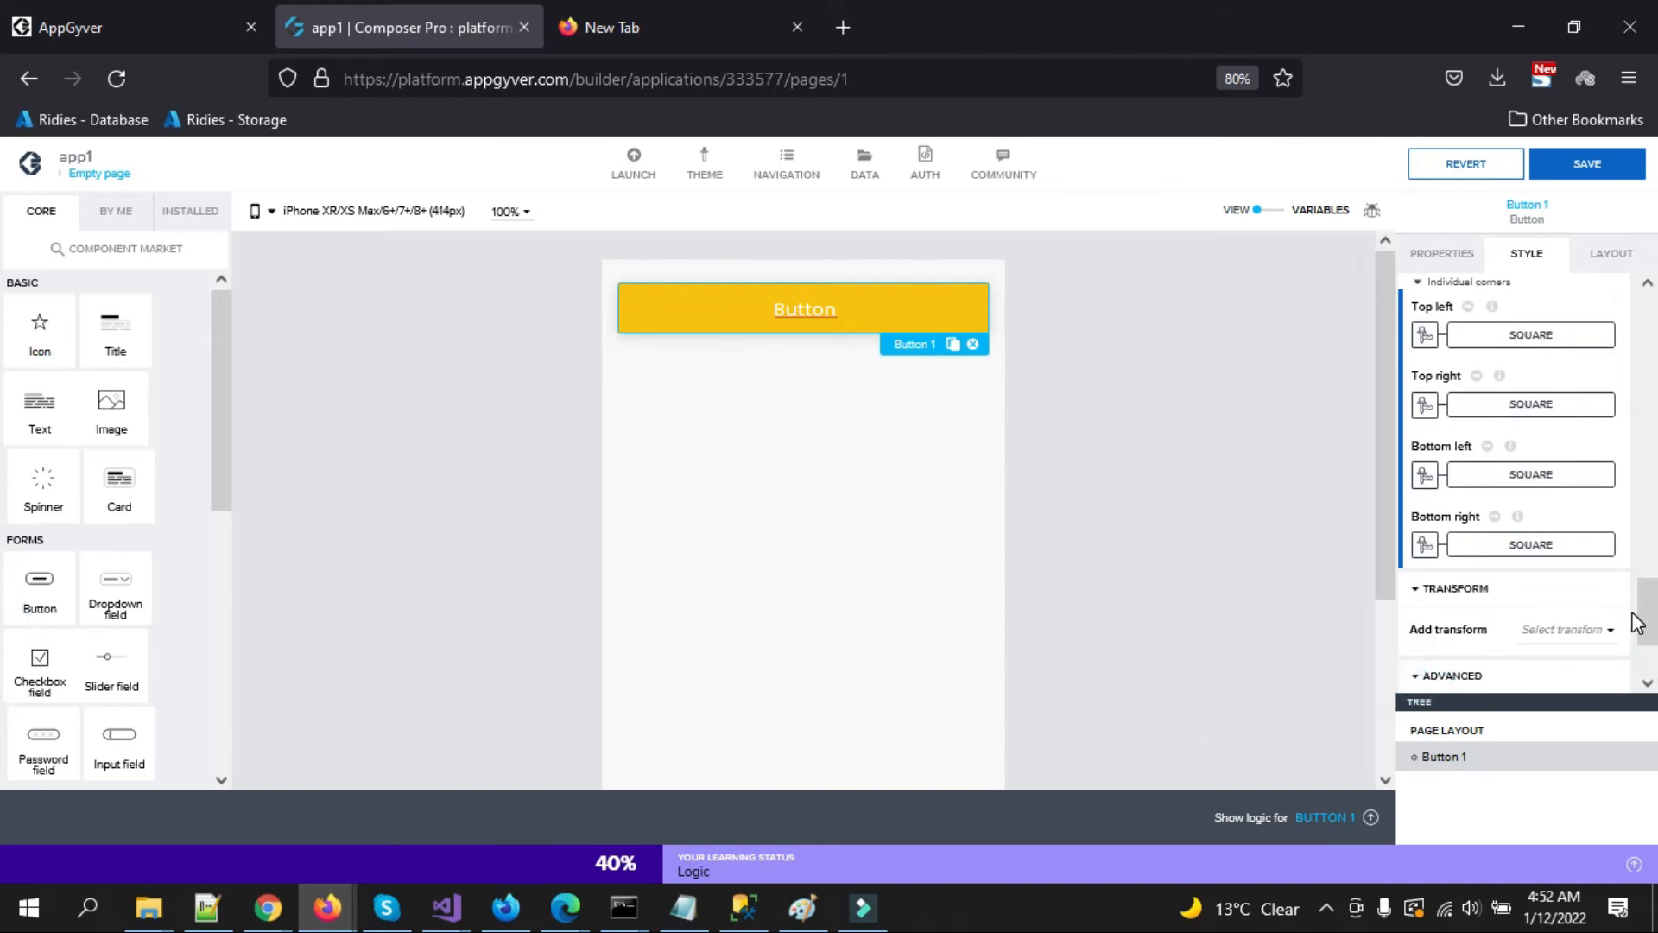
scroll(1615, 665, down, 2)
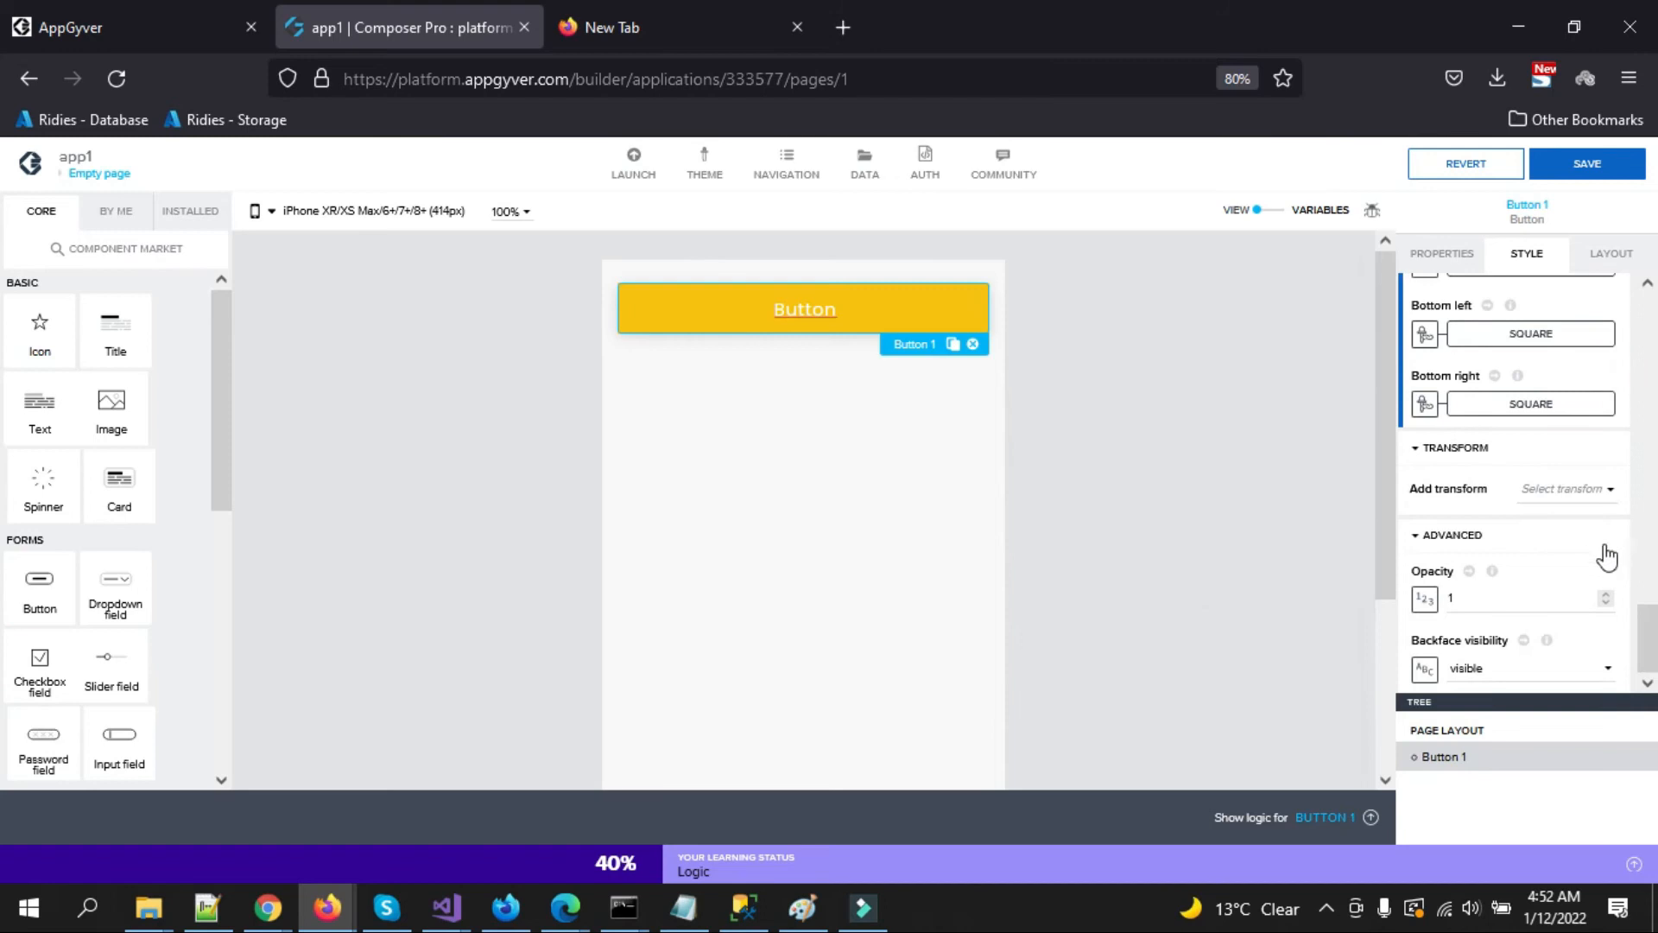
click(1426, 598)
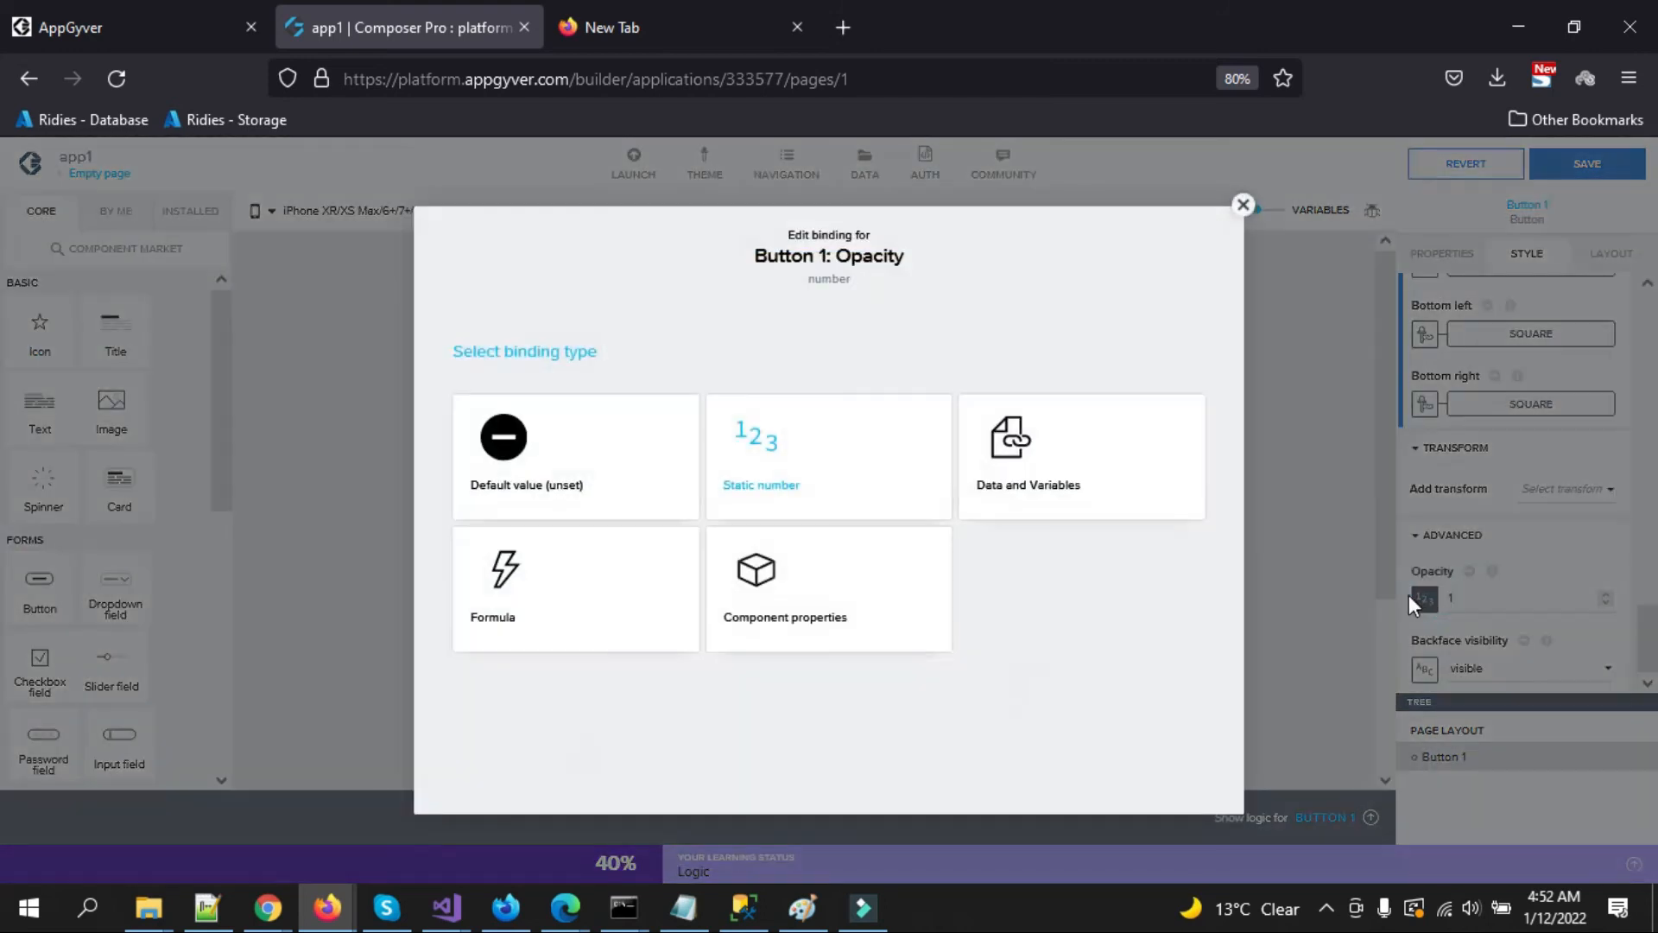
click(1245, 205)
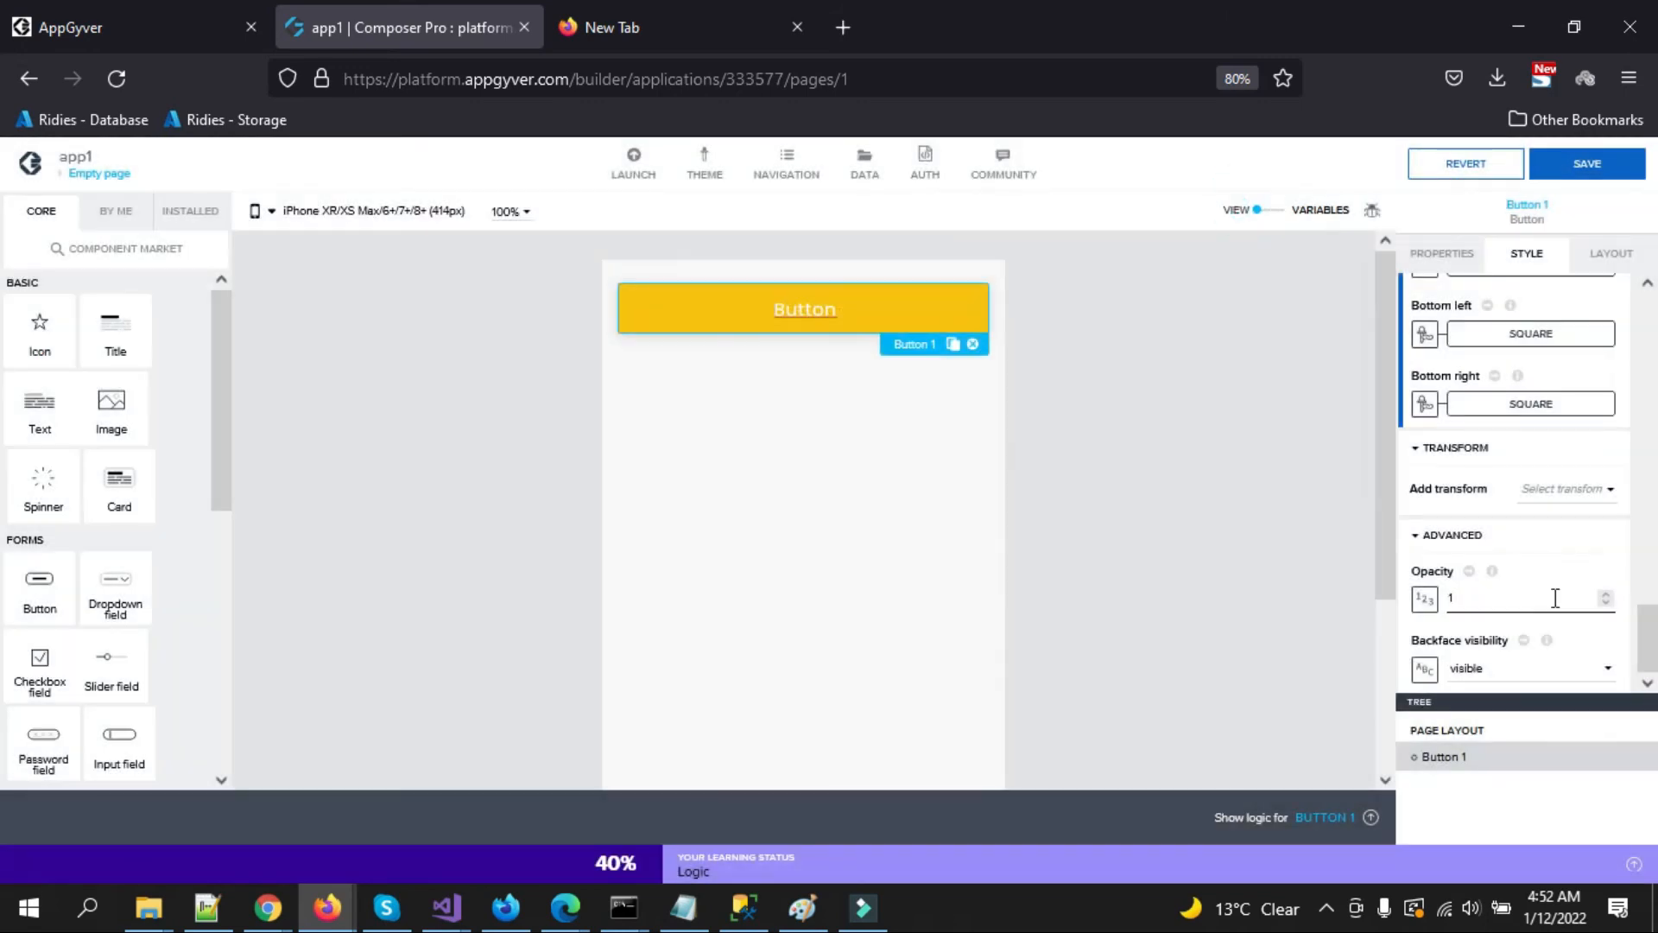
Try opacity values of 0.9, 1 and 100 on the button.
click(1604, 603)
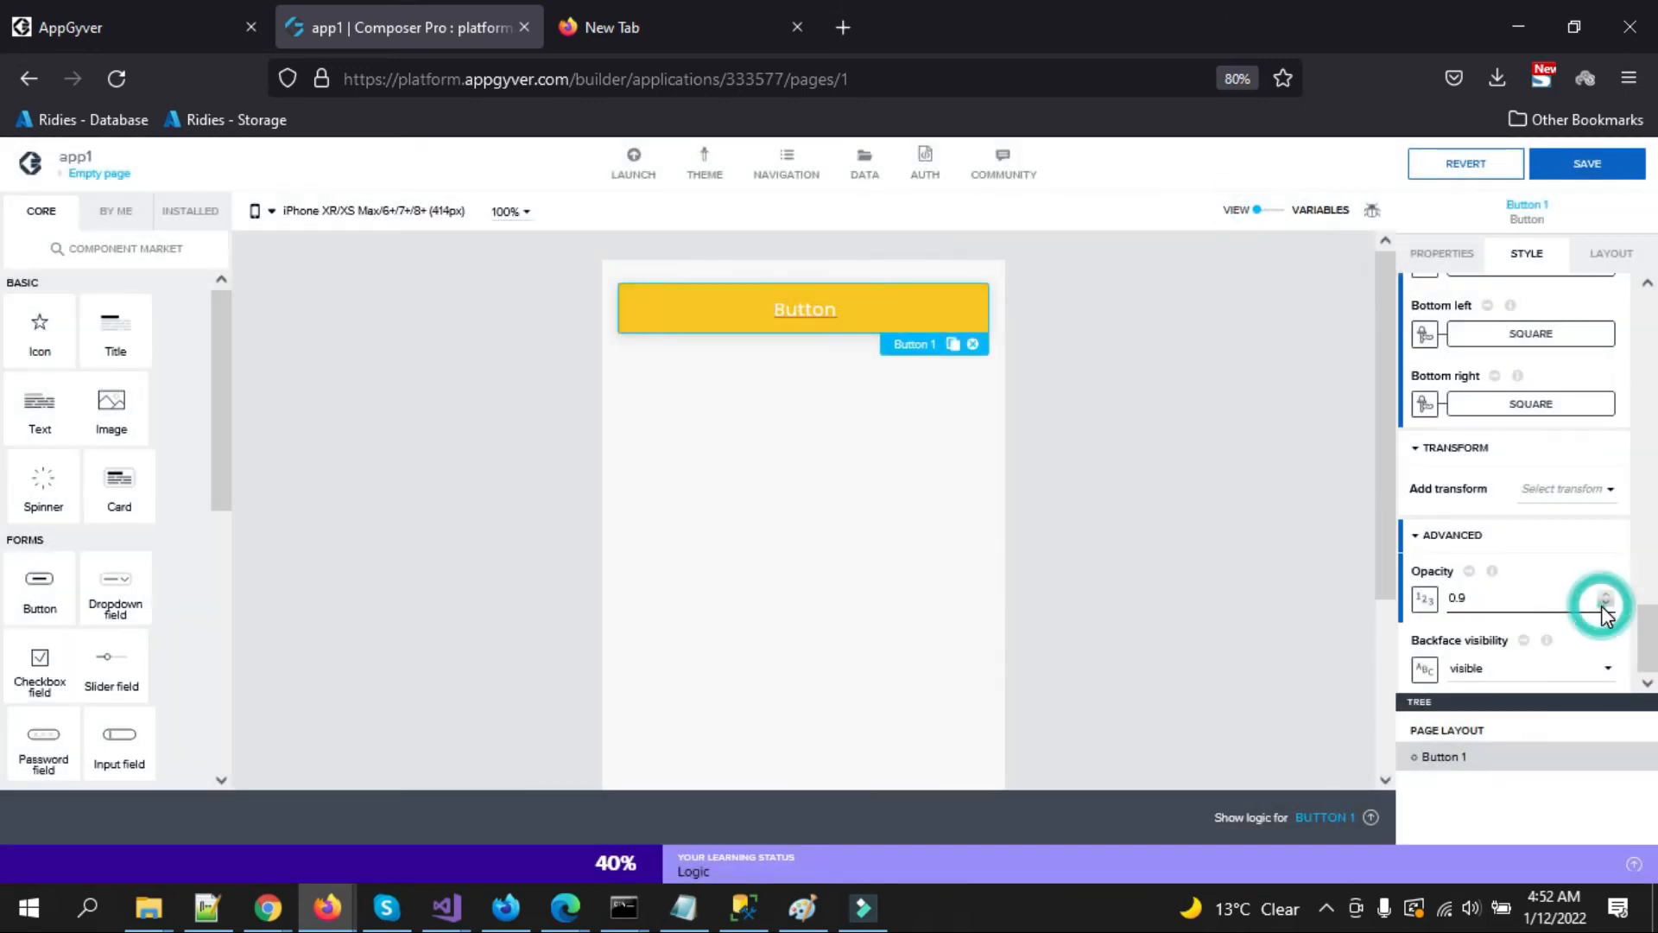
click(1603, 595)
click(1603, 594)
click(1602, 596)
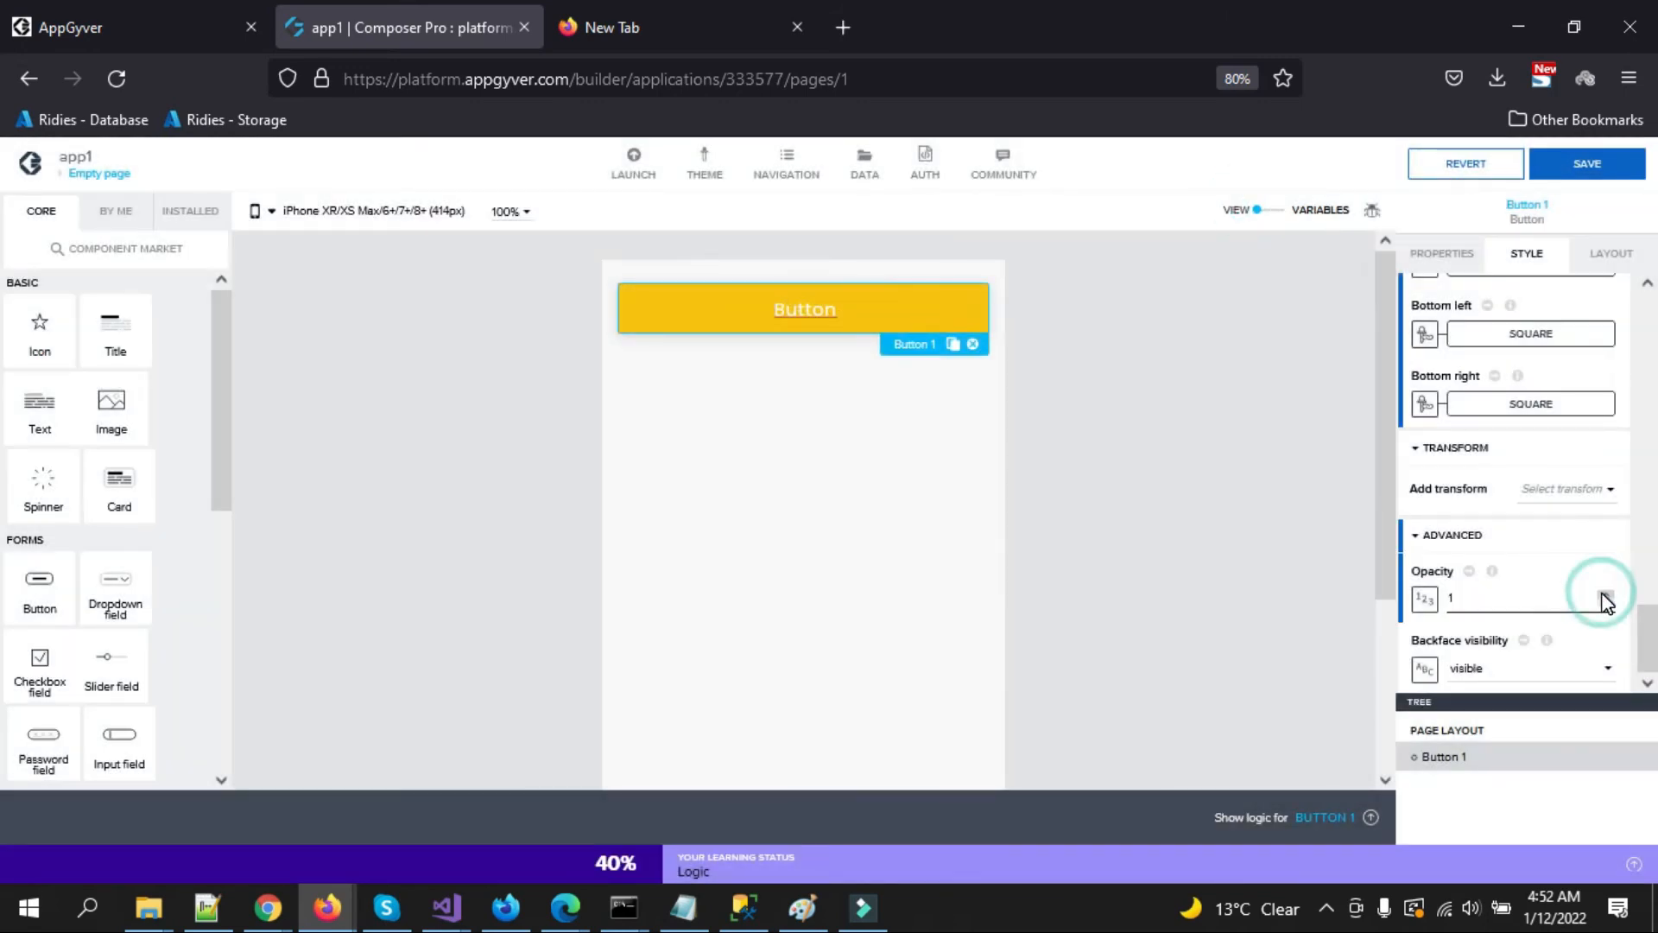
click(1563, 597)
click(1562, 562)
click(1555, 563)
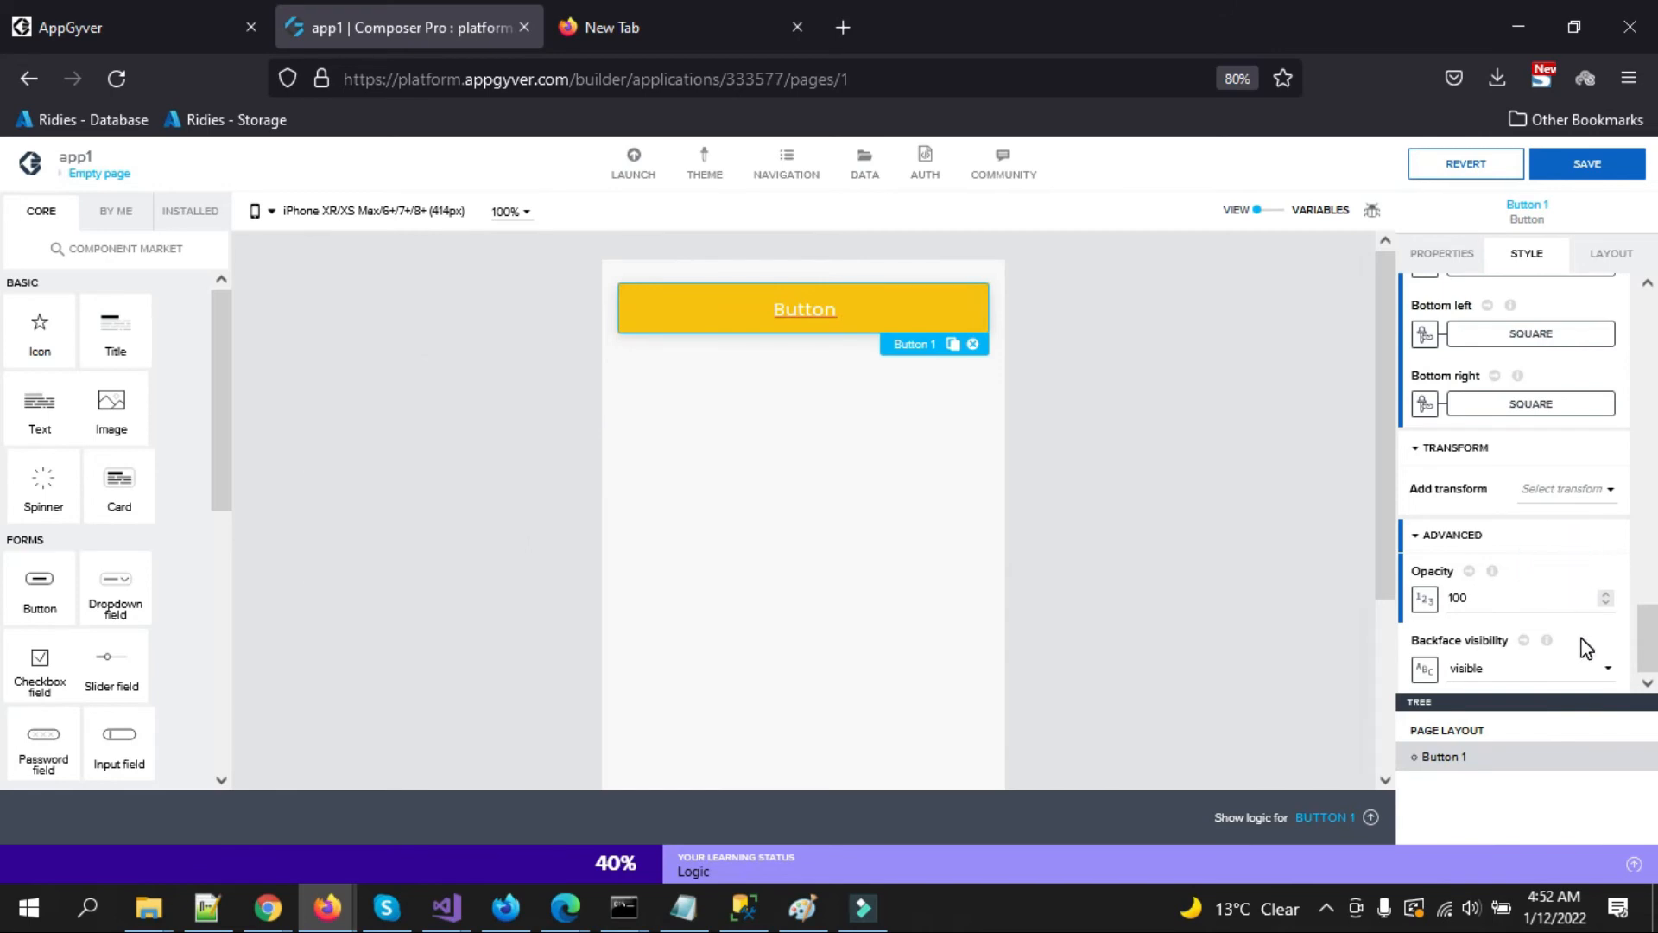
Vary the button's opacity down and up to compare transparency levels, ending at 0.2.
click(1548, 594)
click(1606, 603)
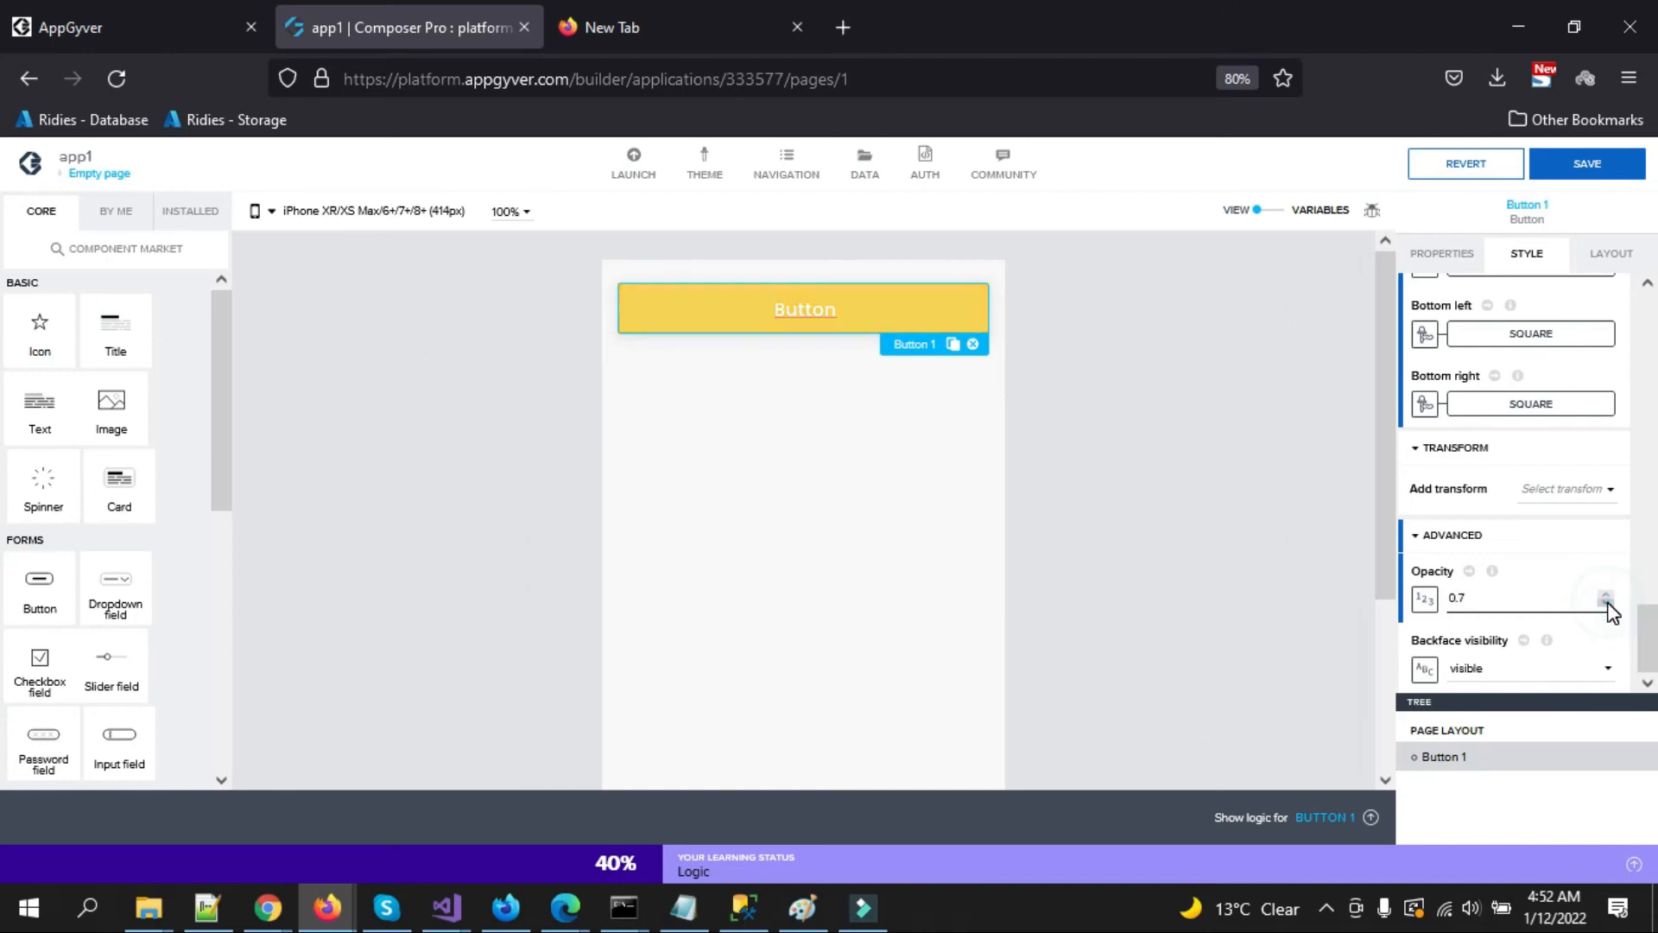
click(1605, 595)
click(1606, 596)
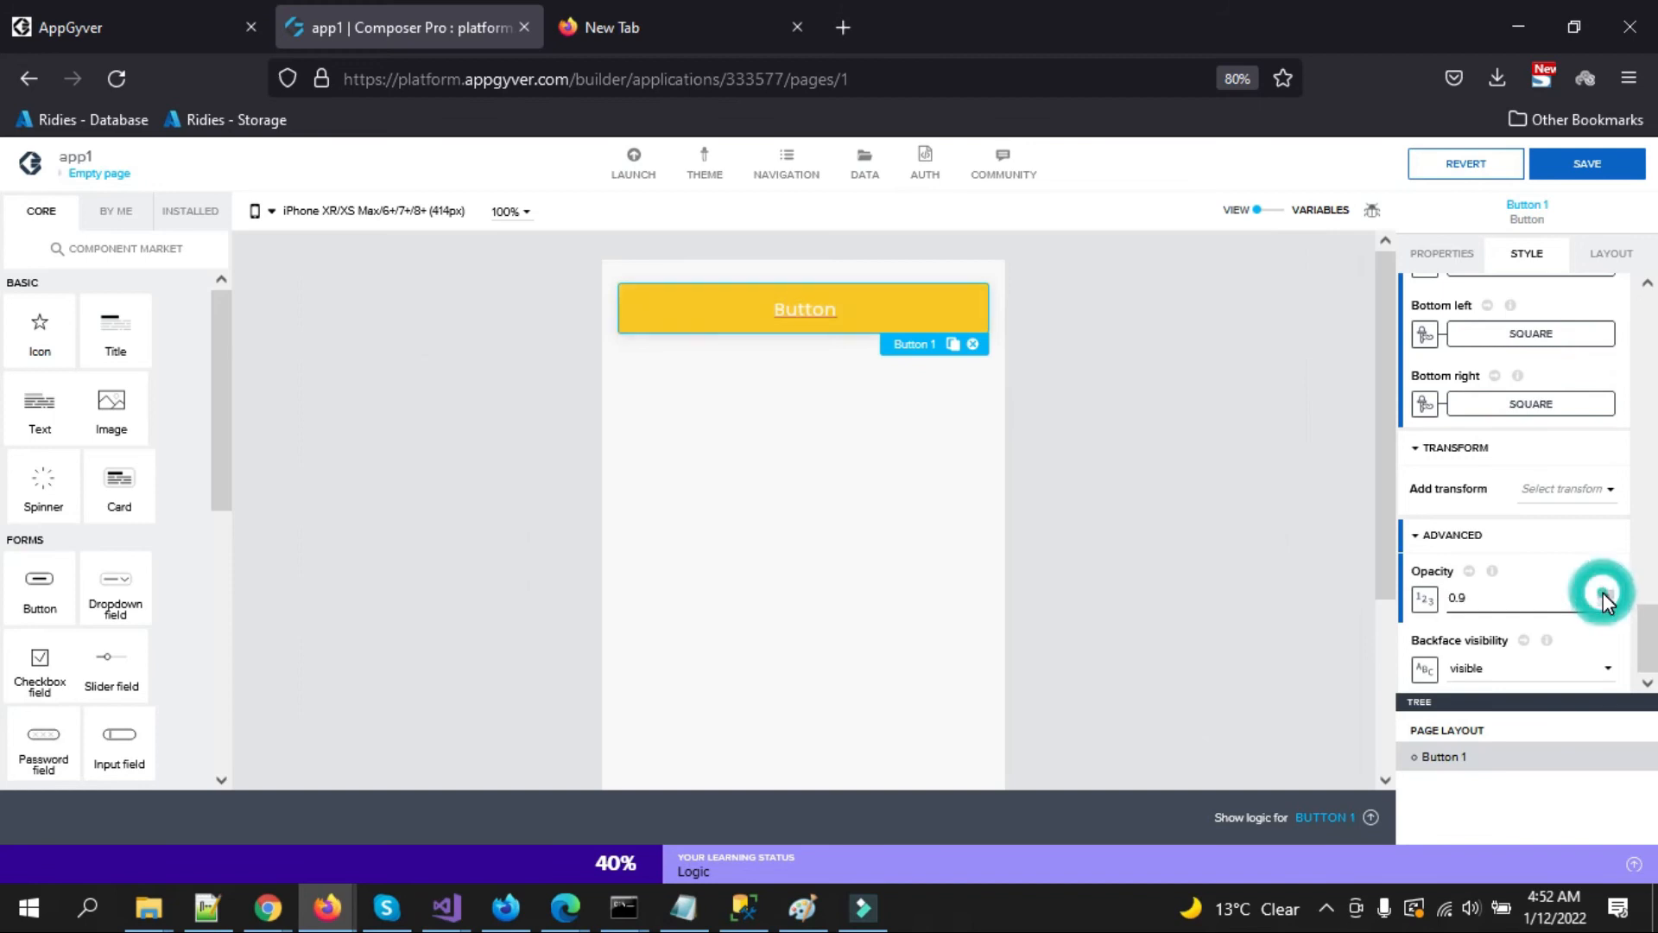
click(1607, 607)
click(1606, 606)
click(1606, 606)
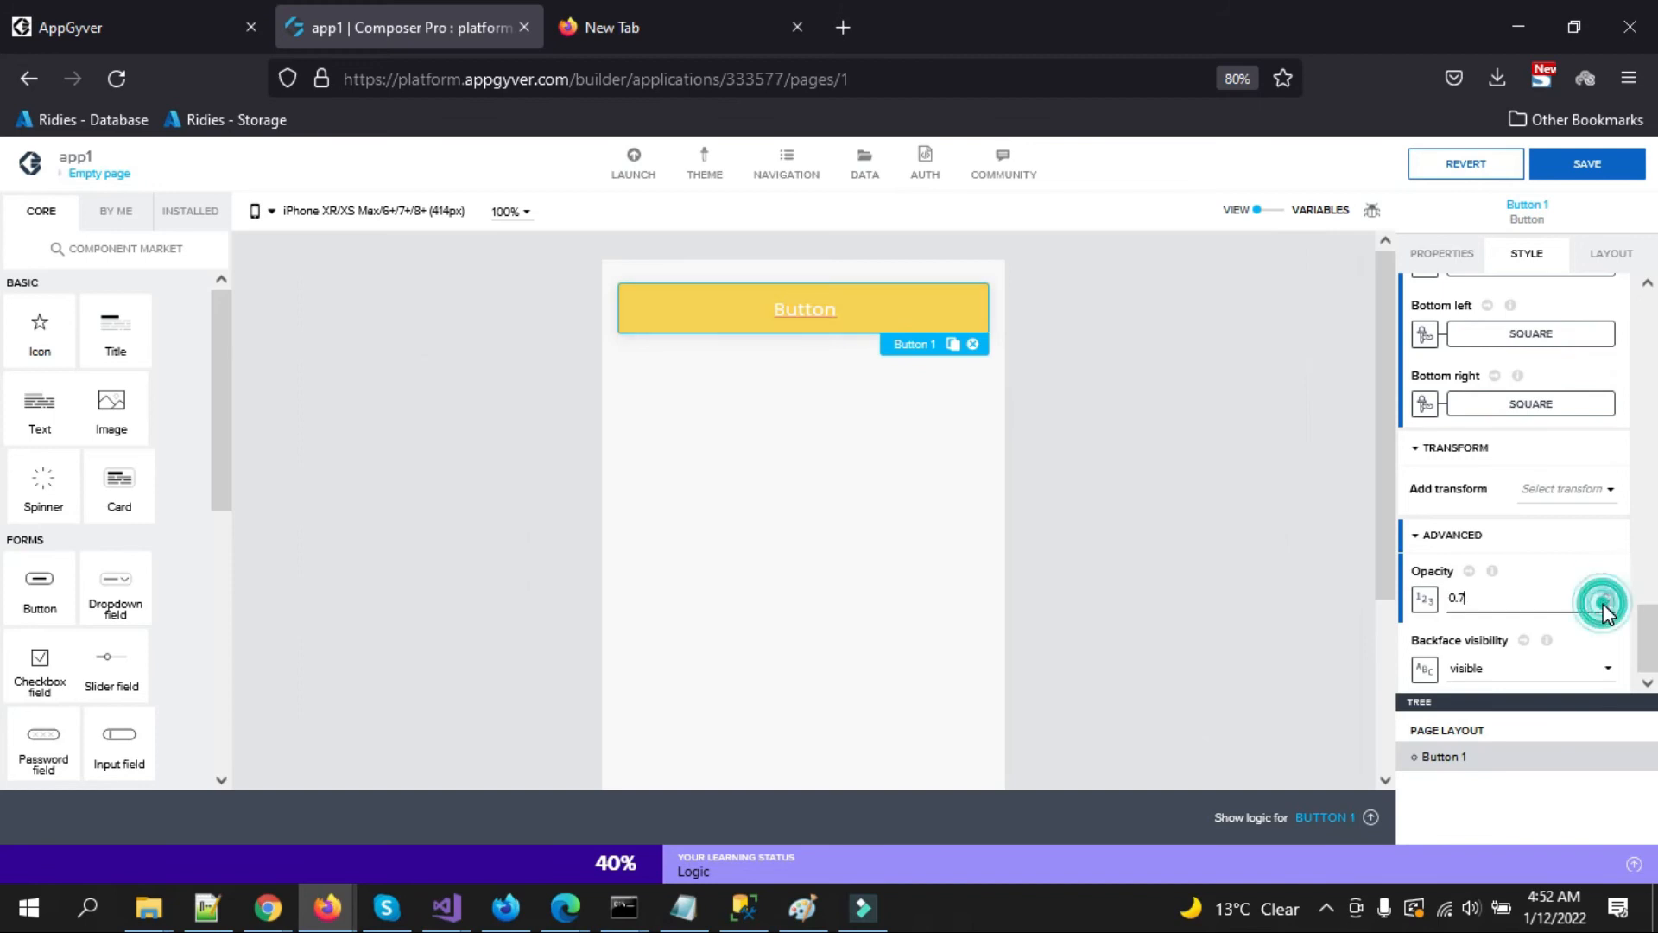
click(1606, 607)
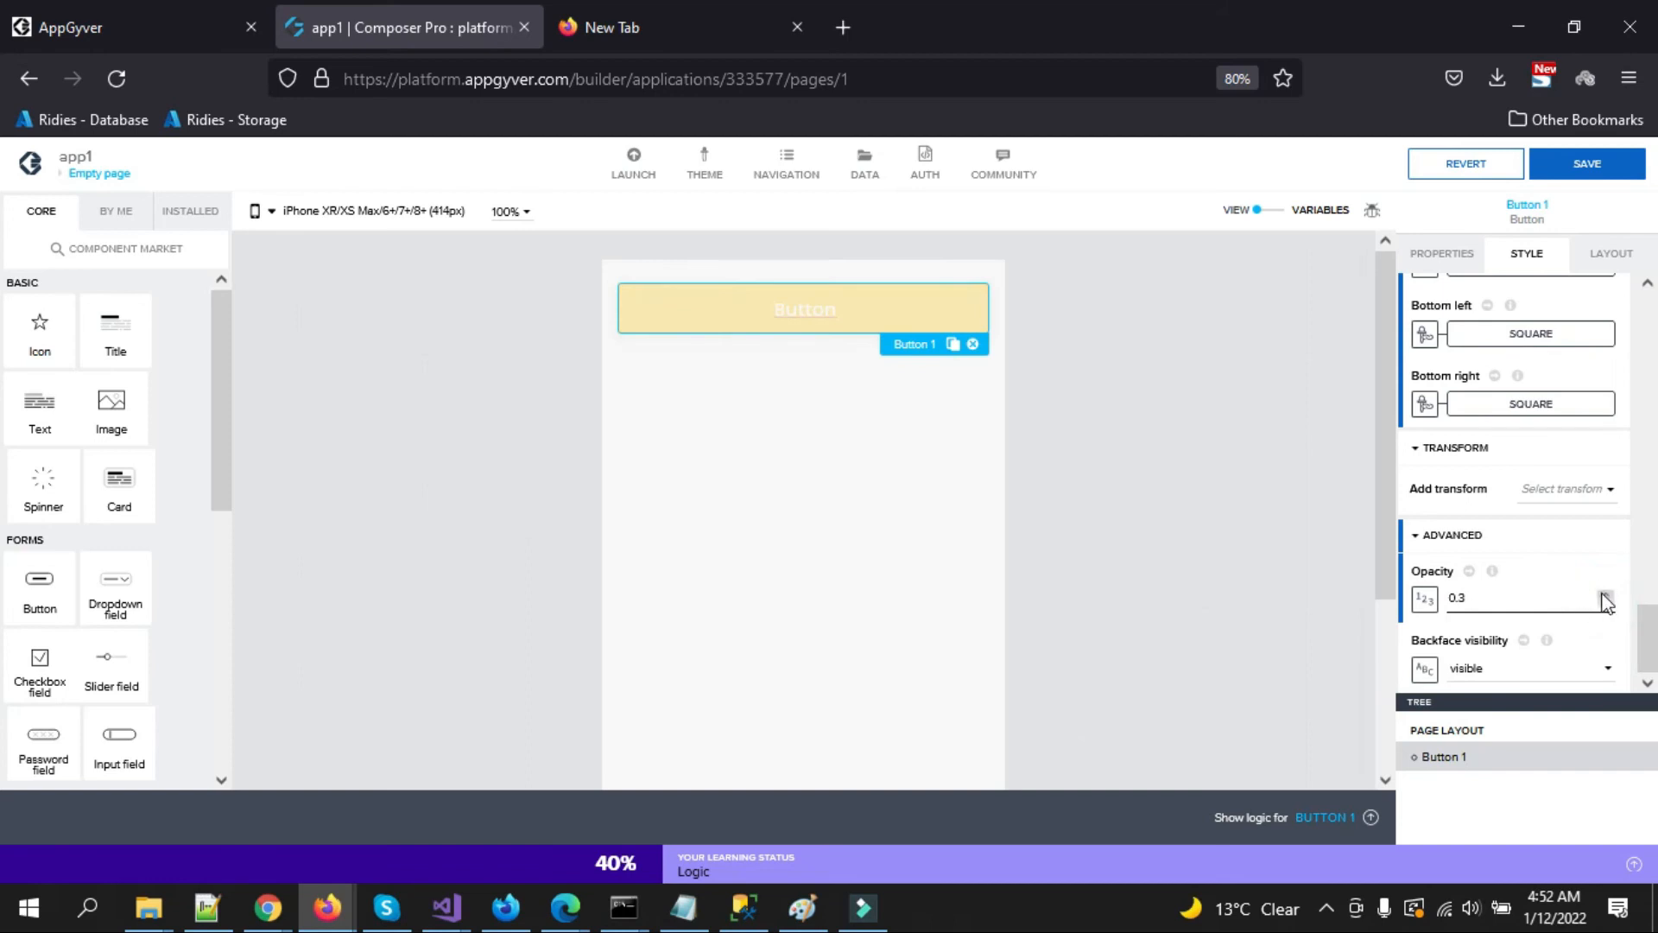
click(1605, 595)
click(1606, 595)
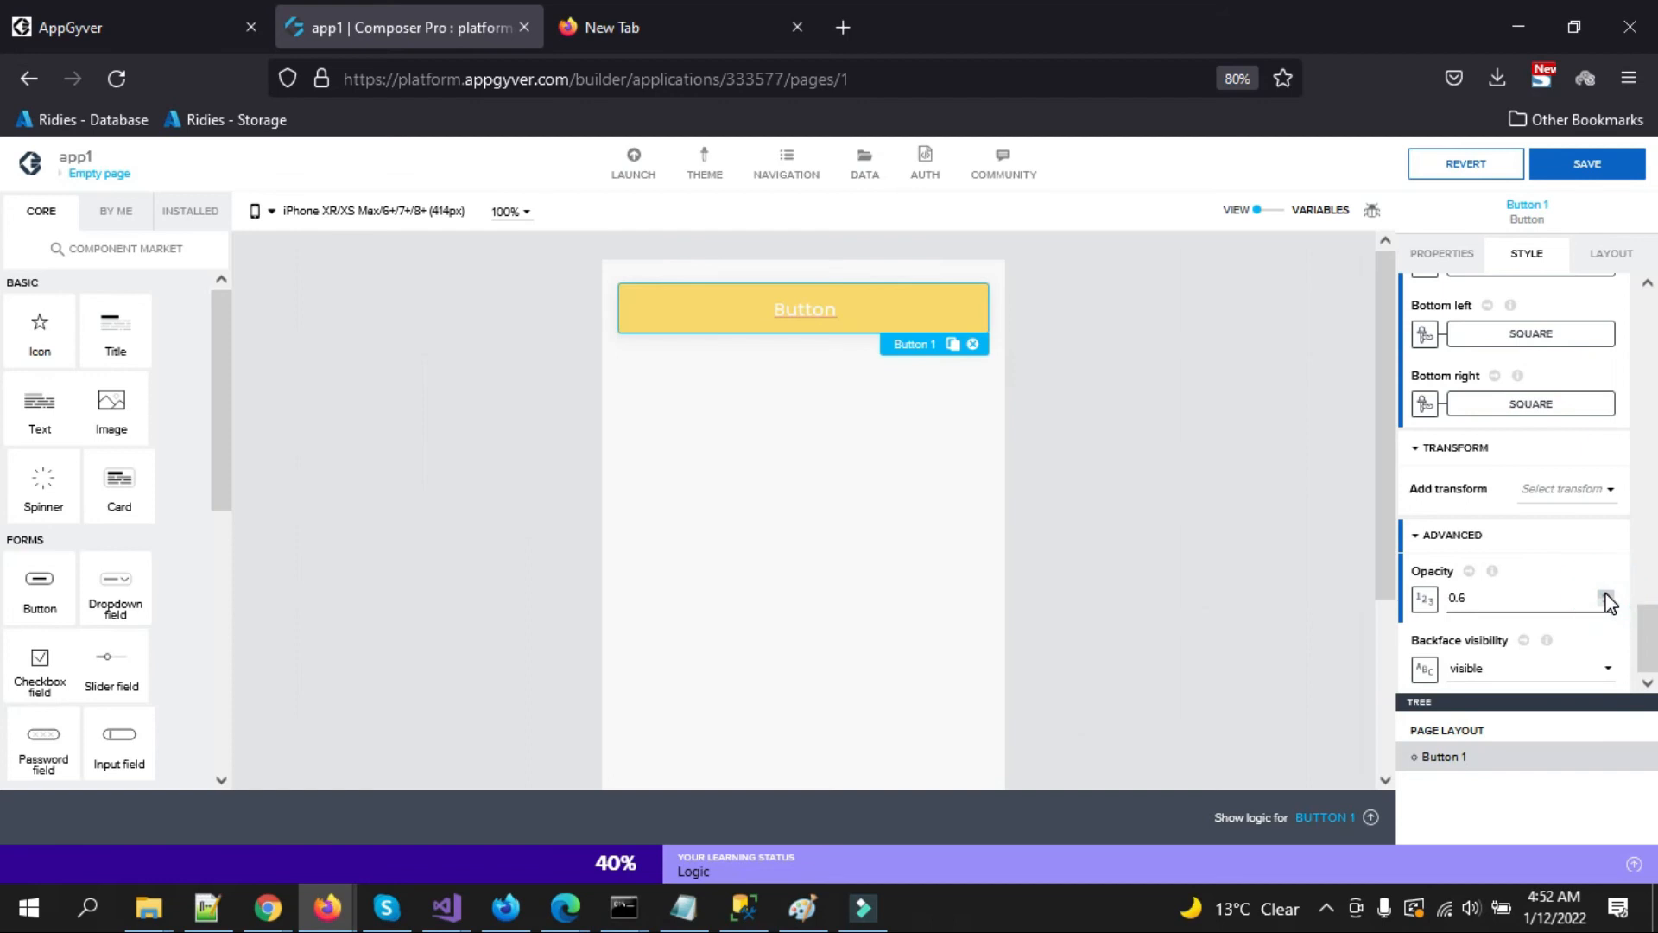
click(1606, 604)
click(1606, 603)
click(1606, 604)
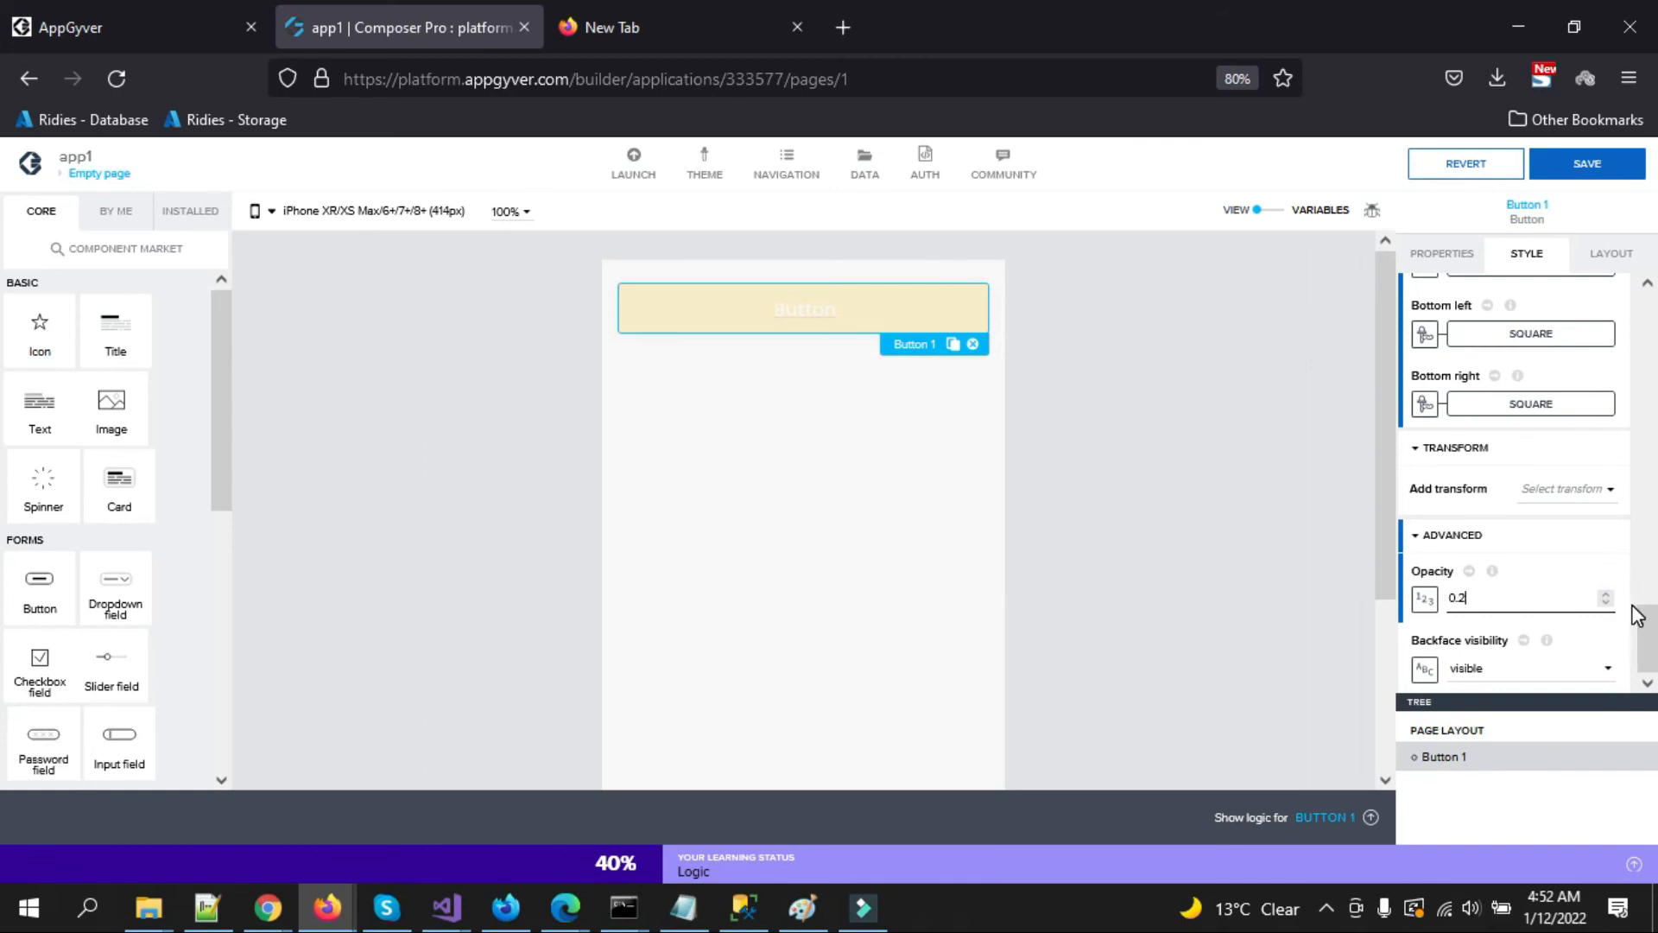
Raise the button's opacity step by step until the button is only slightly transparent.
click(1603, 594)
click(1604, 594)
click(1604, 595)
click(1604, 594)
click(1604, 595)
click(1604, 595)
Overwrite the mycustomstyle class with the button's local style changes and return to the style class list.
drag(1656, 621, 1656, 307)
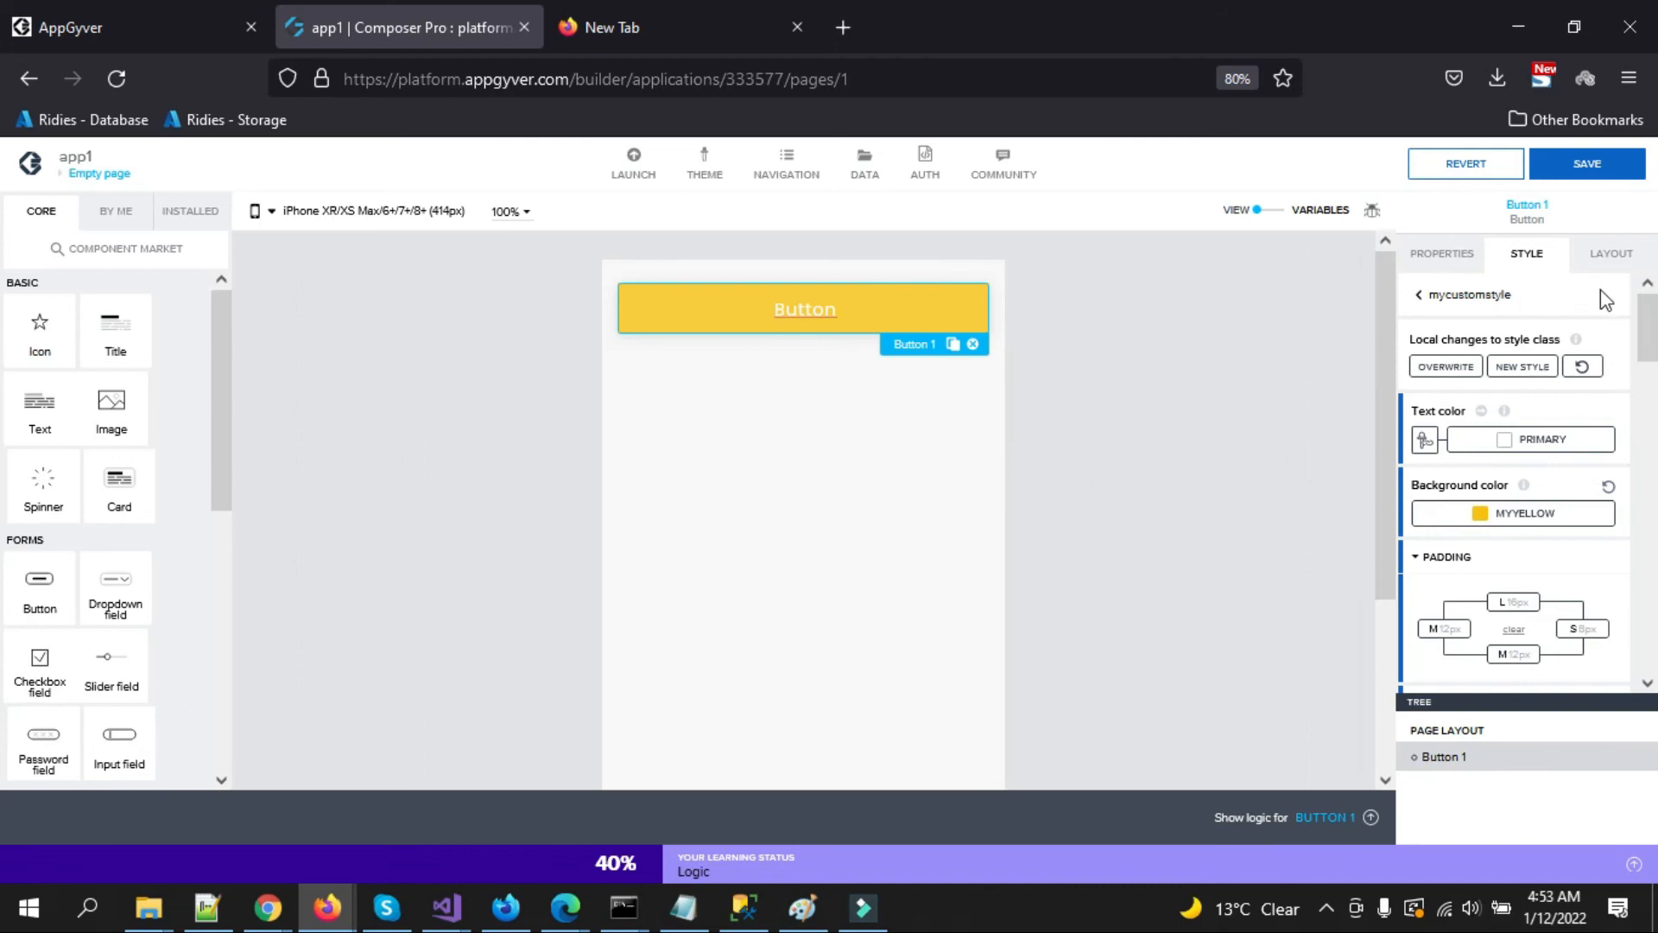
mouse_move(1651, 327)
mouse_down()
mouse_move(1657, 385)
mouse_move(1657, 310)
mouse_up()
click(1436, 374)
scroll(1436, 380, down, 2)
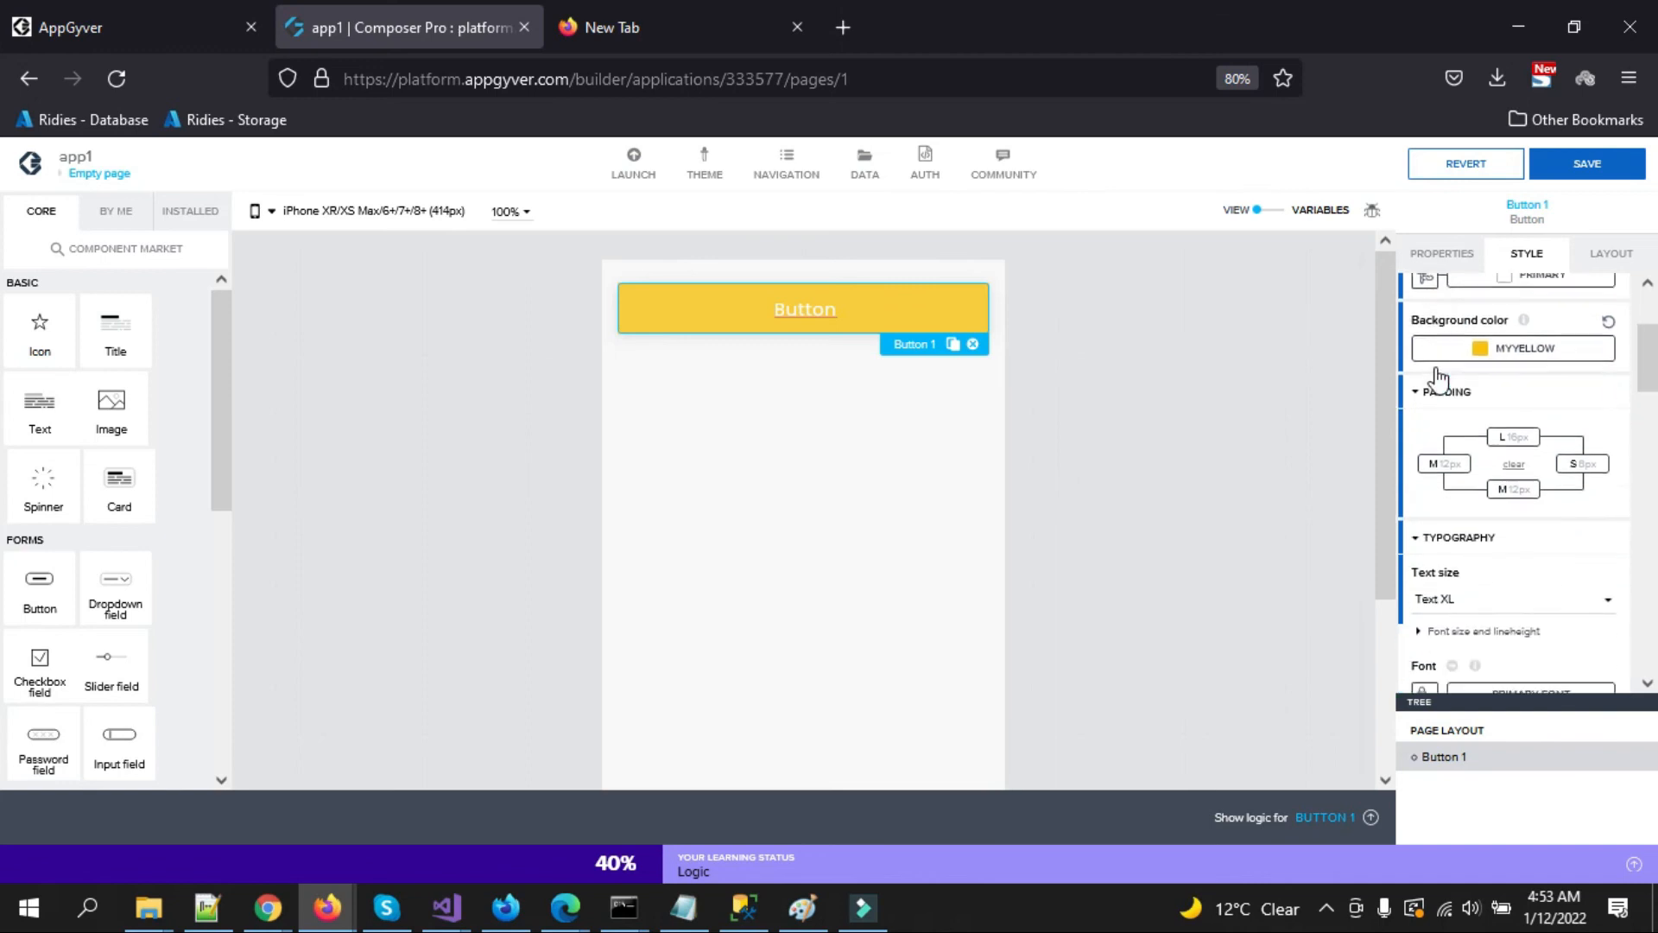
drag(1639, 338, 1657, 395)
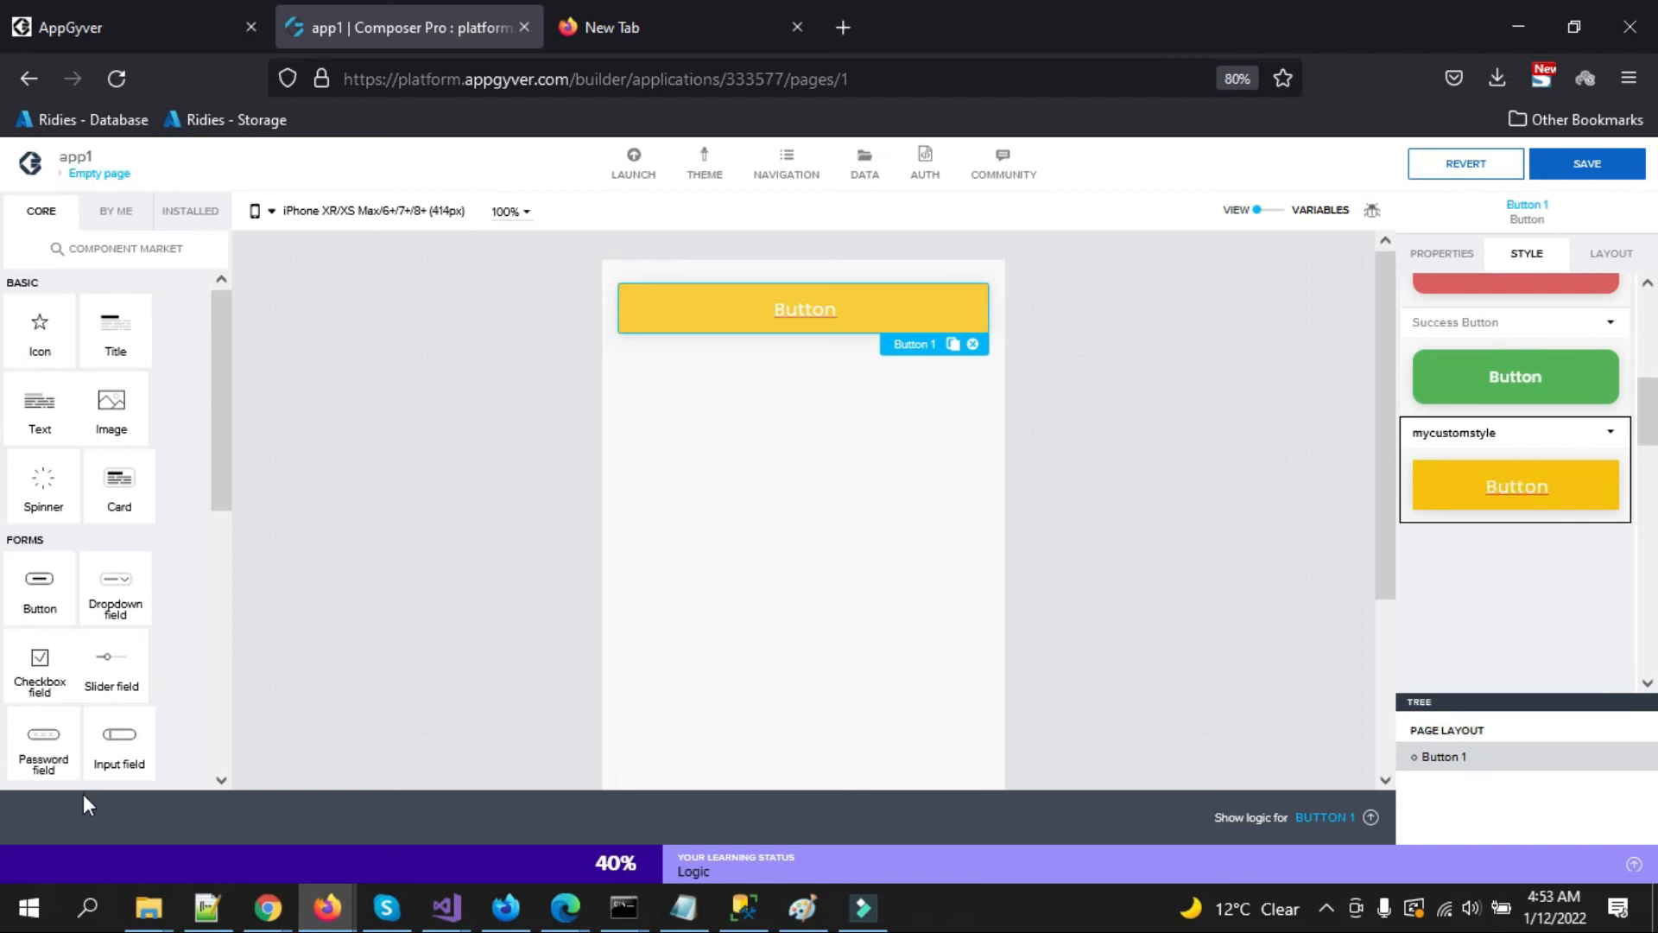
Add a second button component to the page directly below the first one.
click(134, 732)
drag(119, 738, 699, 432)
click(59, 582)
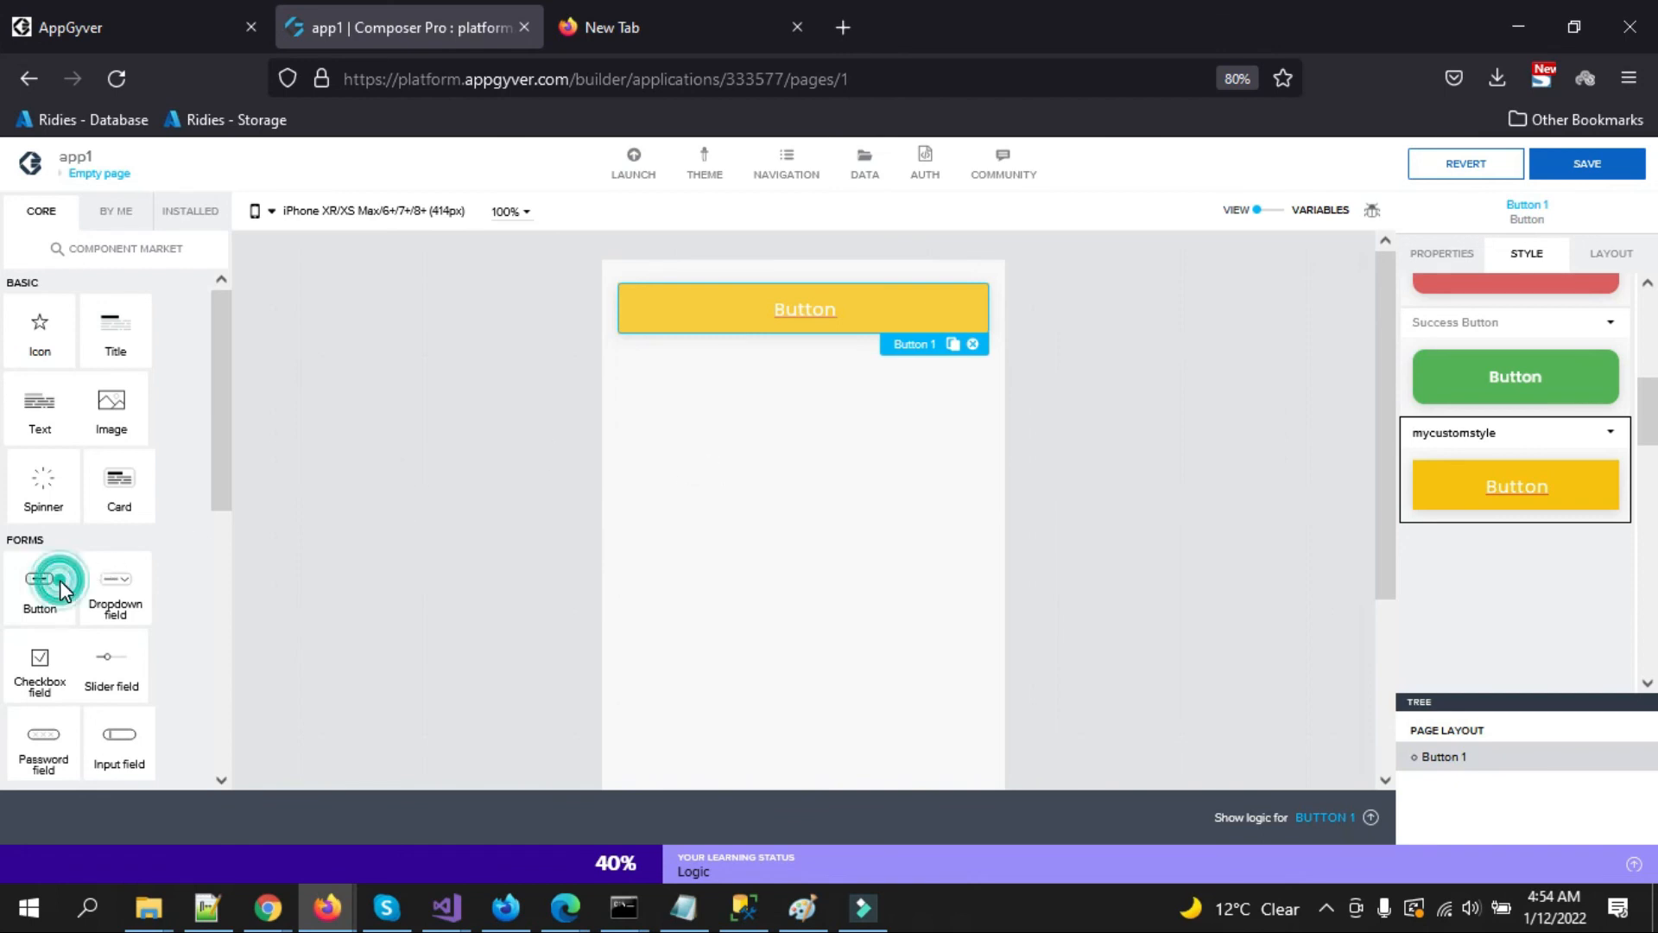
click(688, 462)
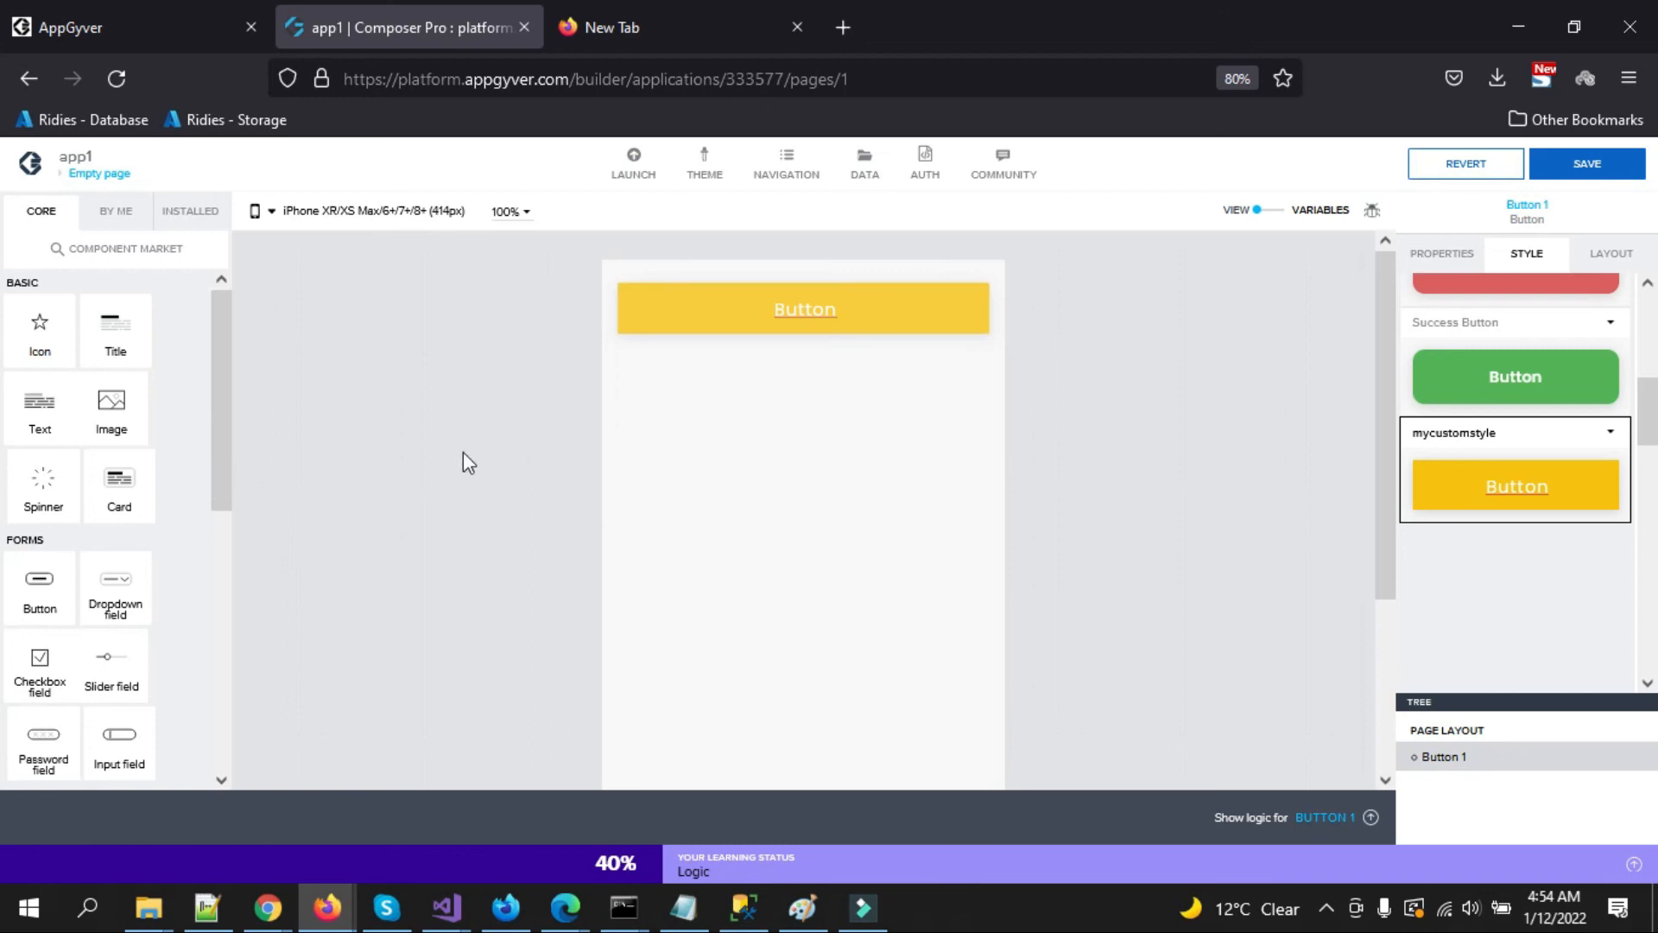
drag(47, 580, 777, 474)
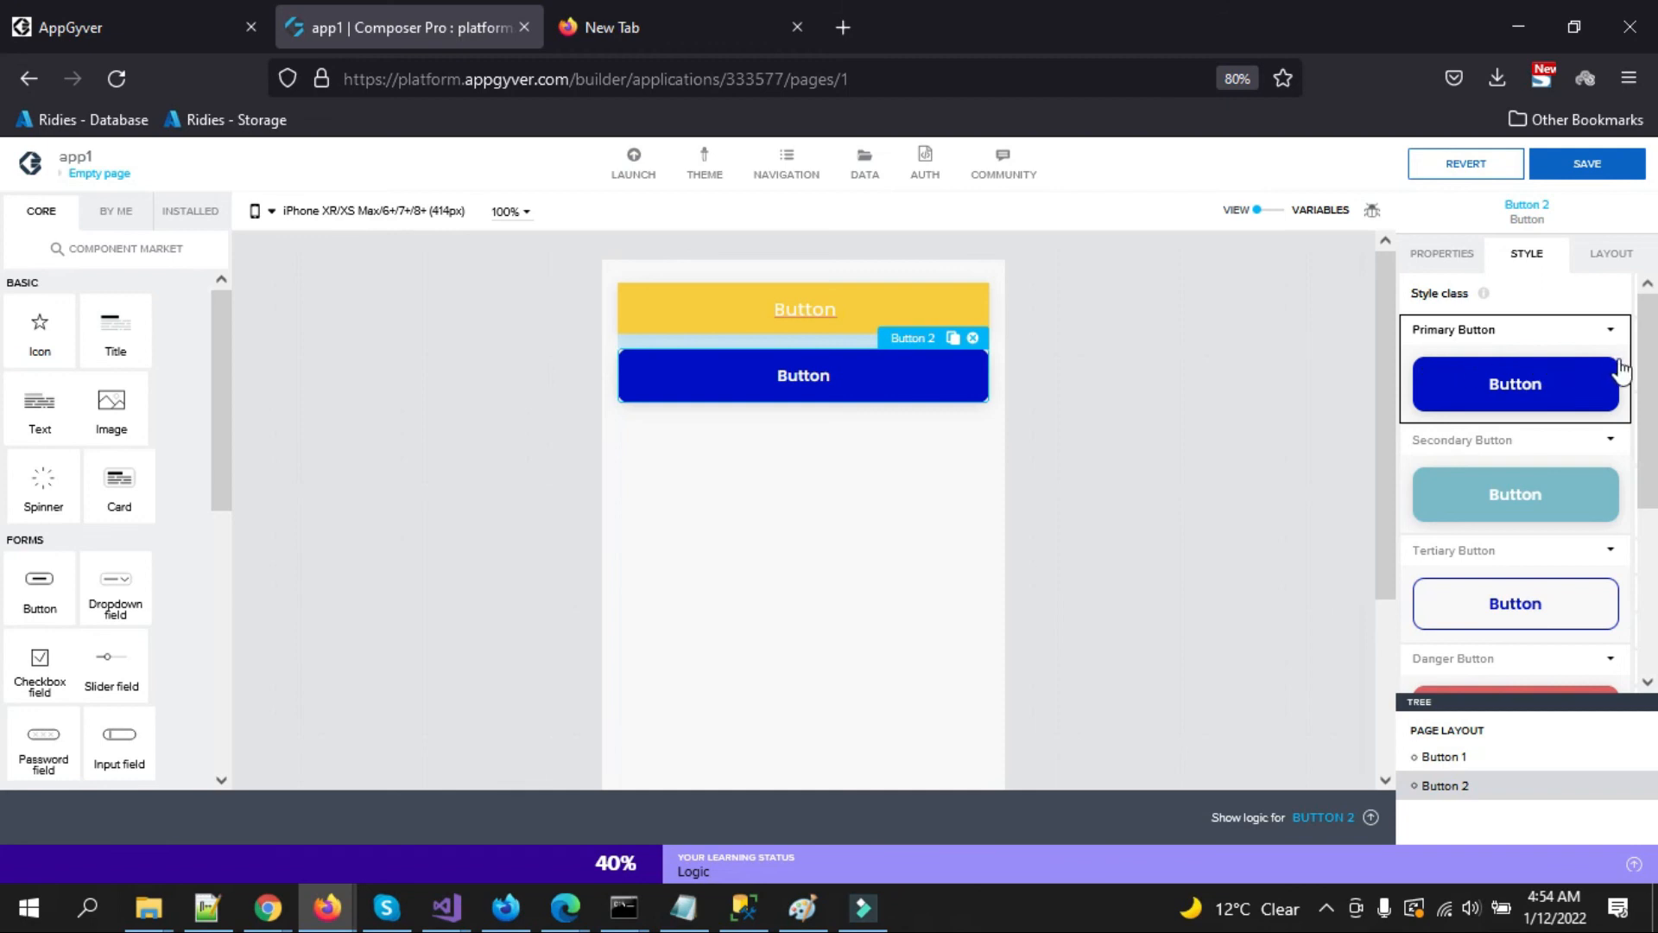
Apply the mycustomstyle class to the second button and deselect it.
drag(1646, 363, 1656, 585)
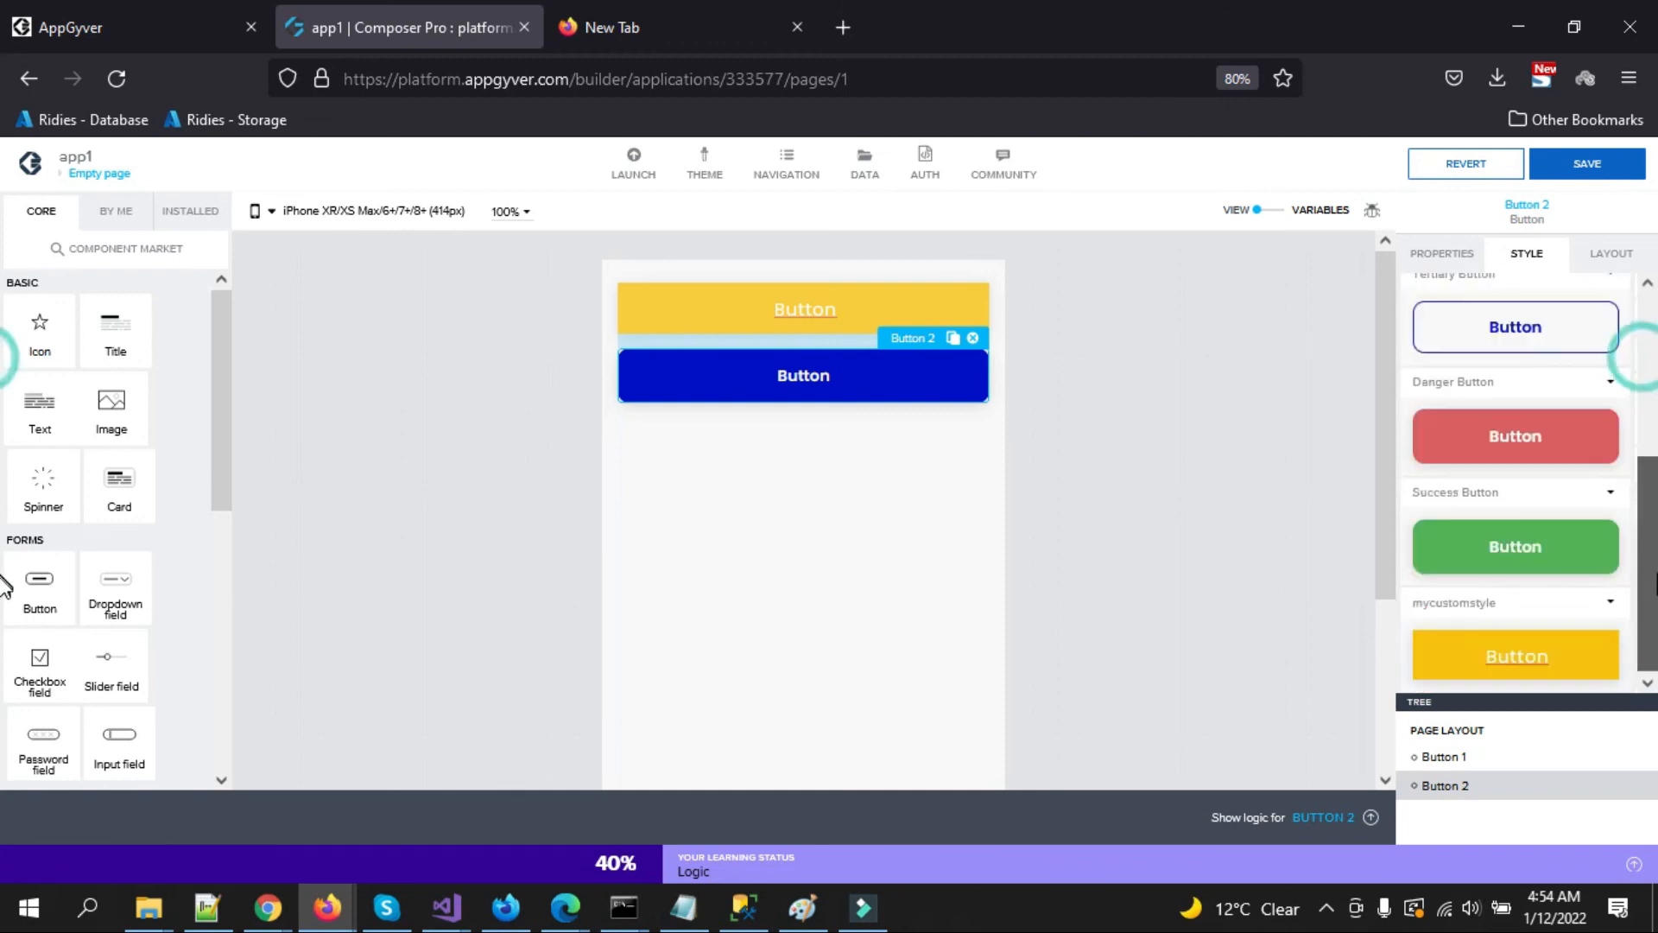
click(1589, 617)
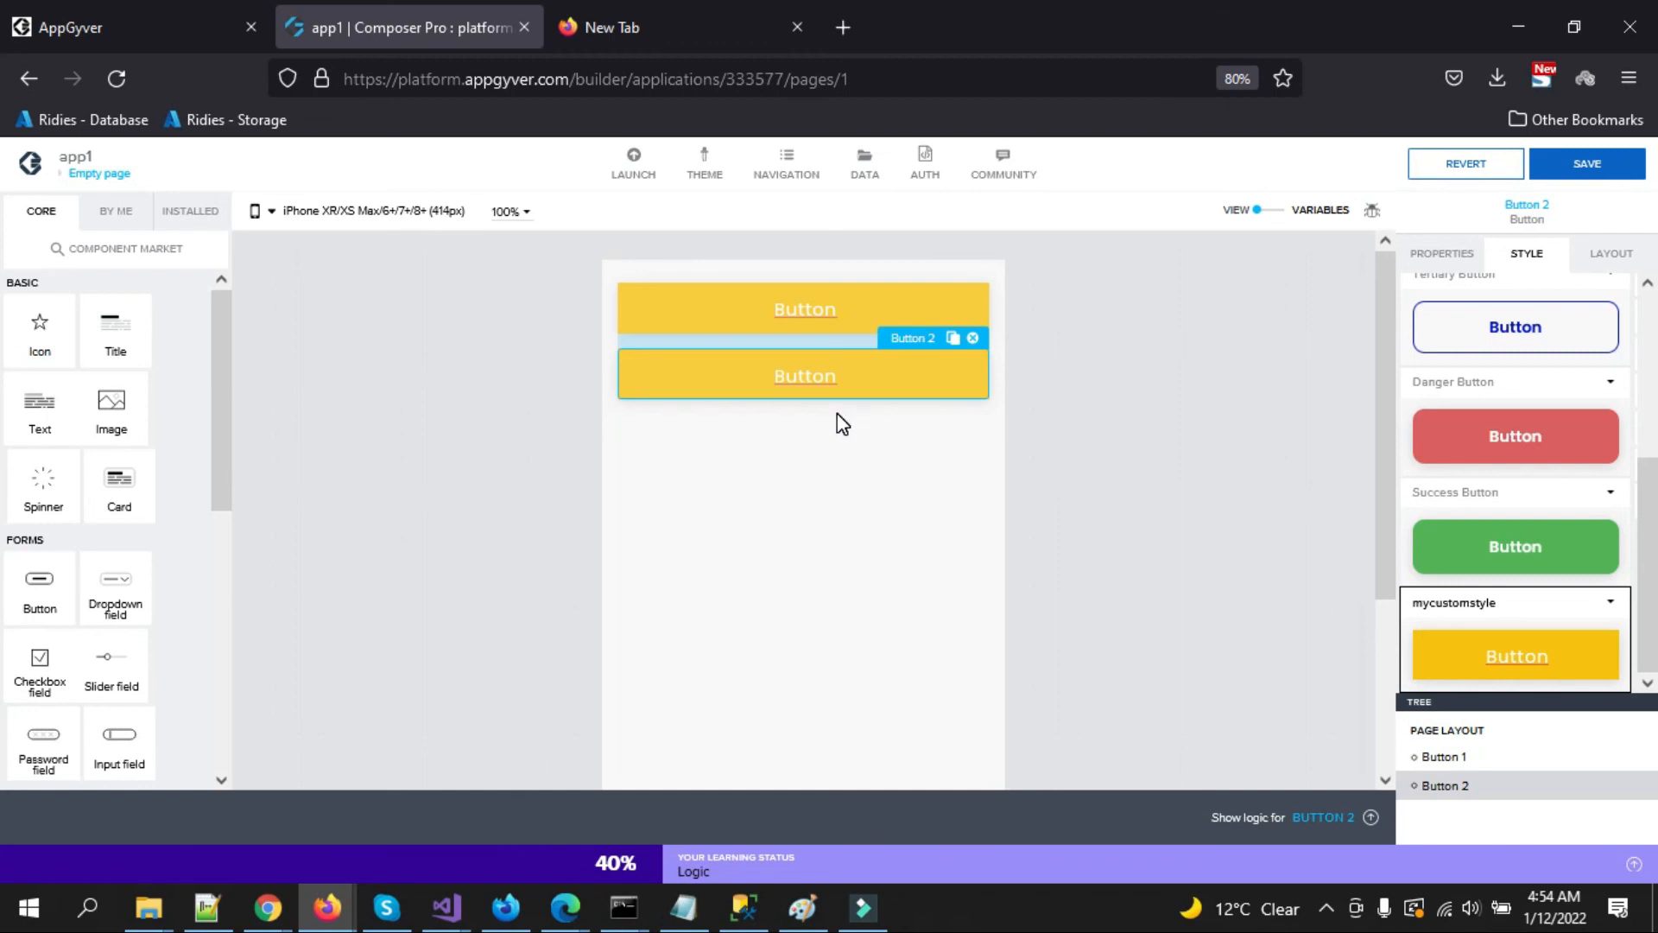
click(907, 524)
click(933, 487)
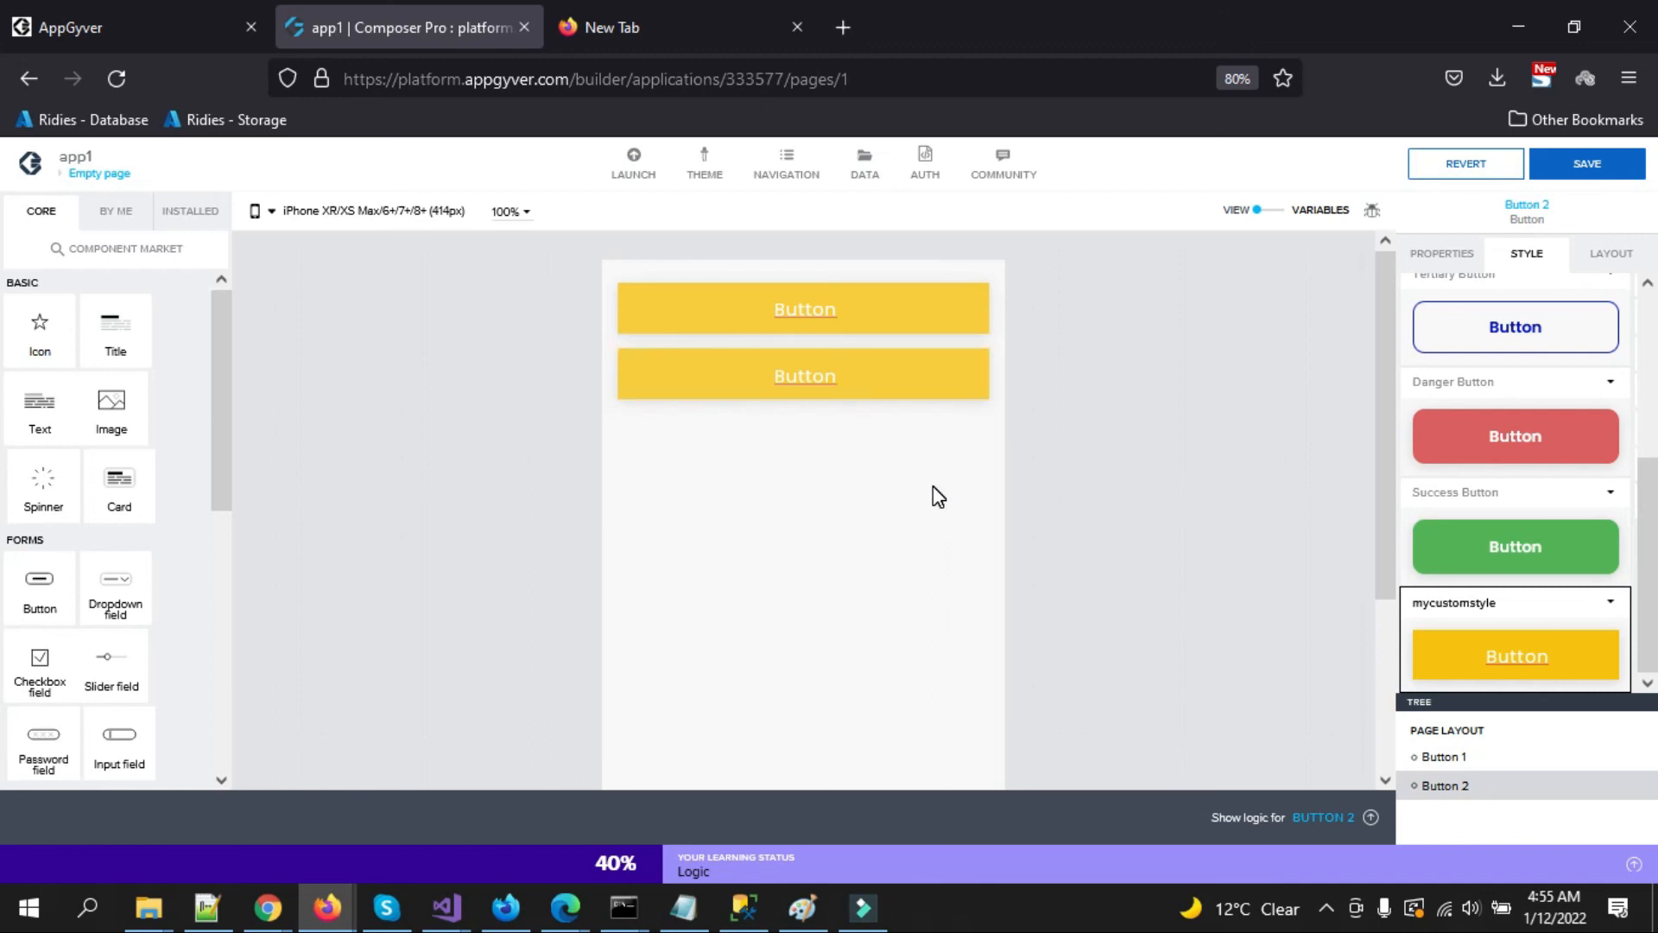